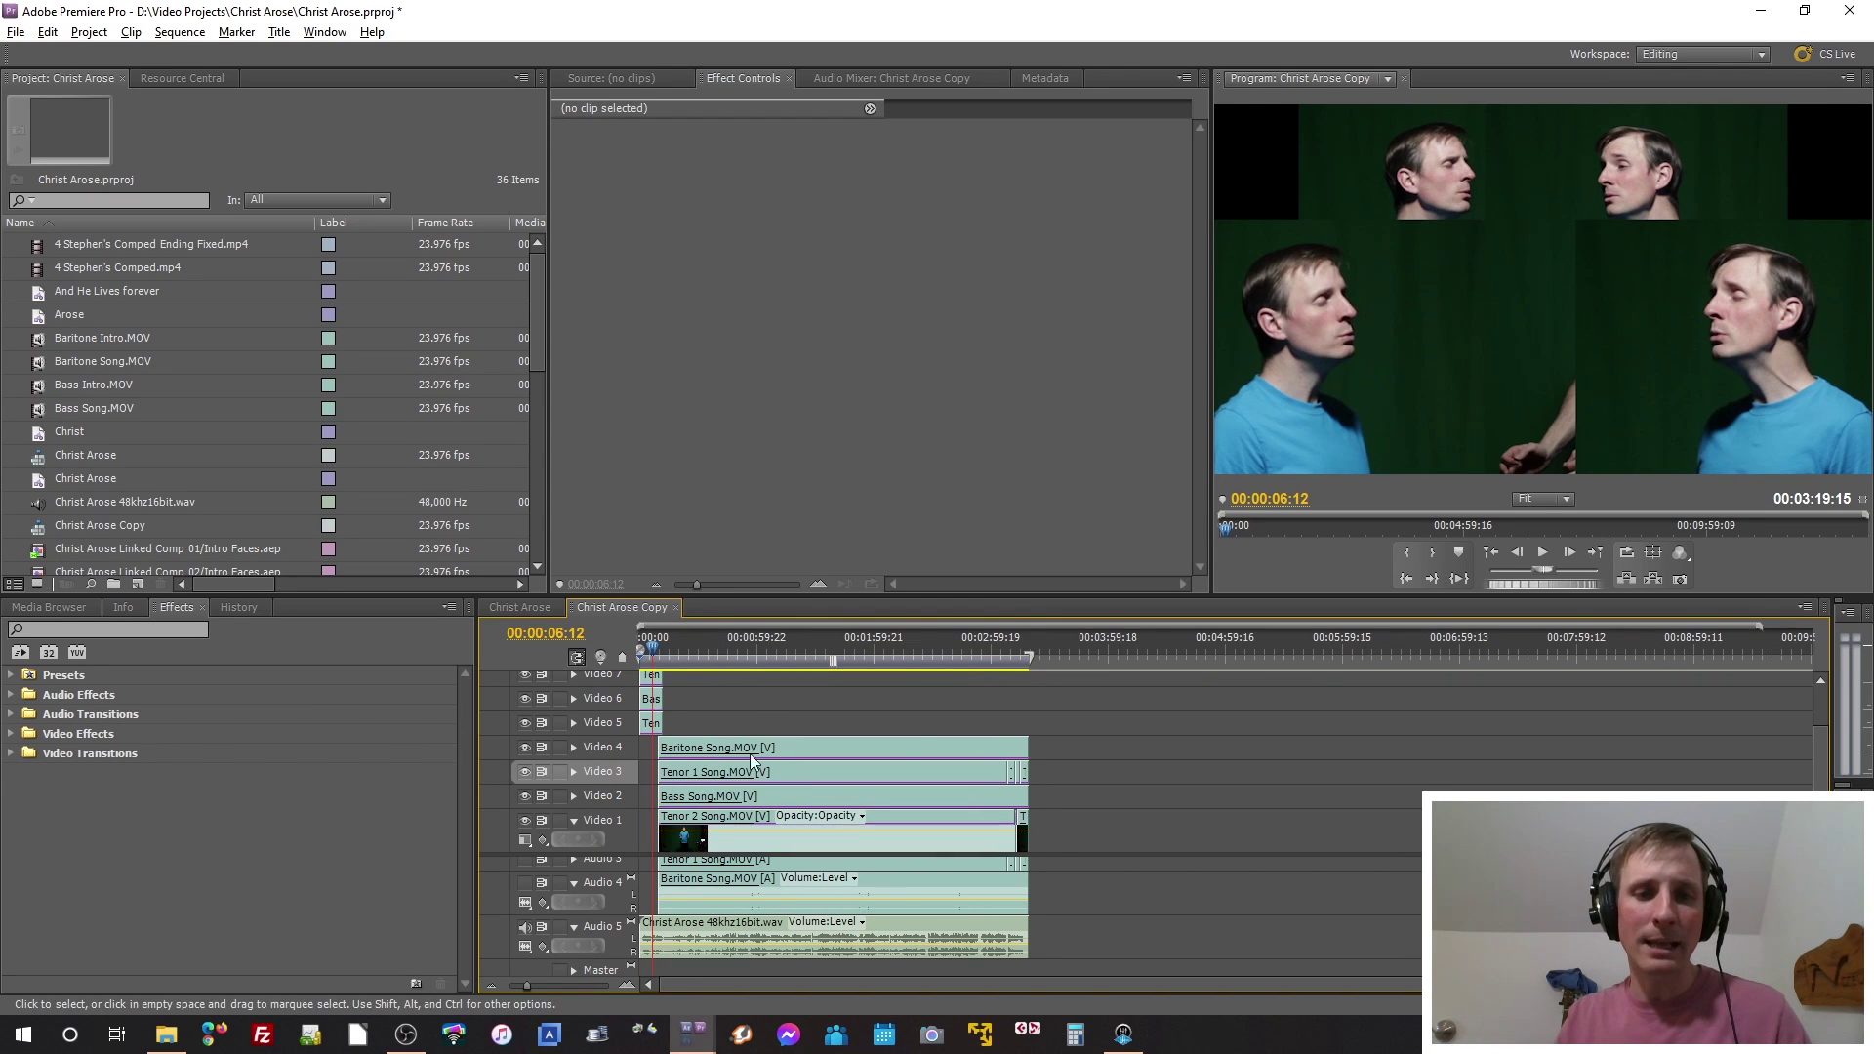
Step: Compare the Christ Arose and Christ Arose Copy sequences, checking the commands available for the intro clips in the copy
click(506, 606)
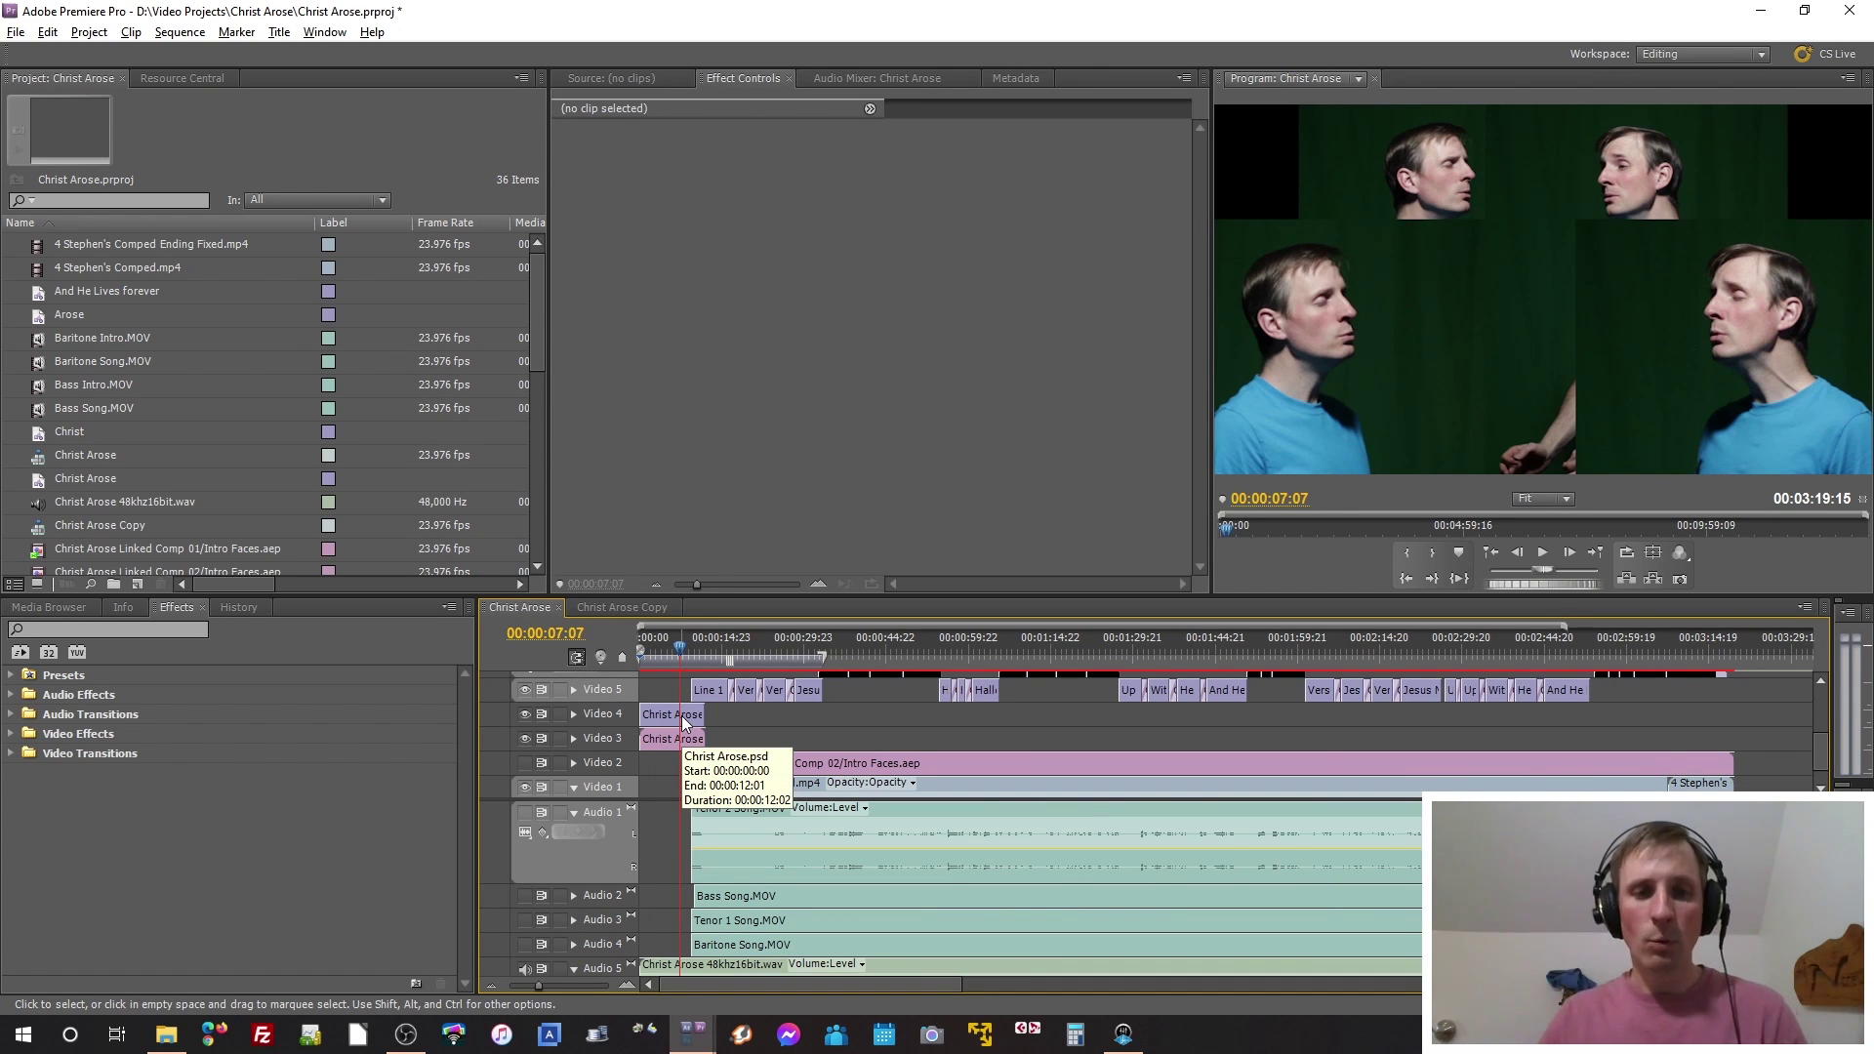
click(635, 607)
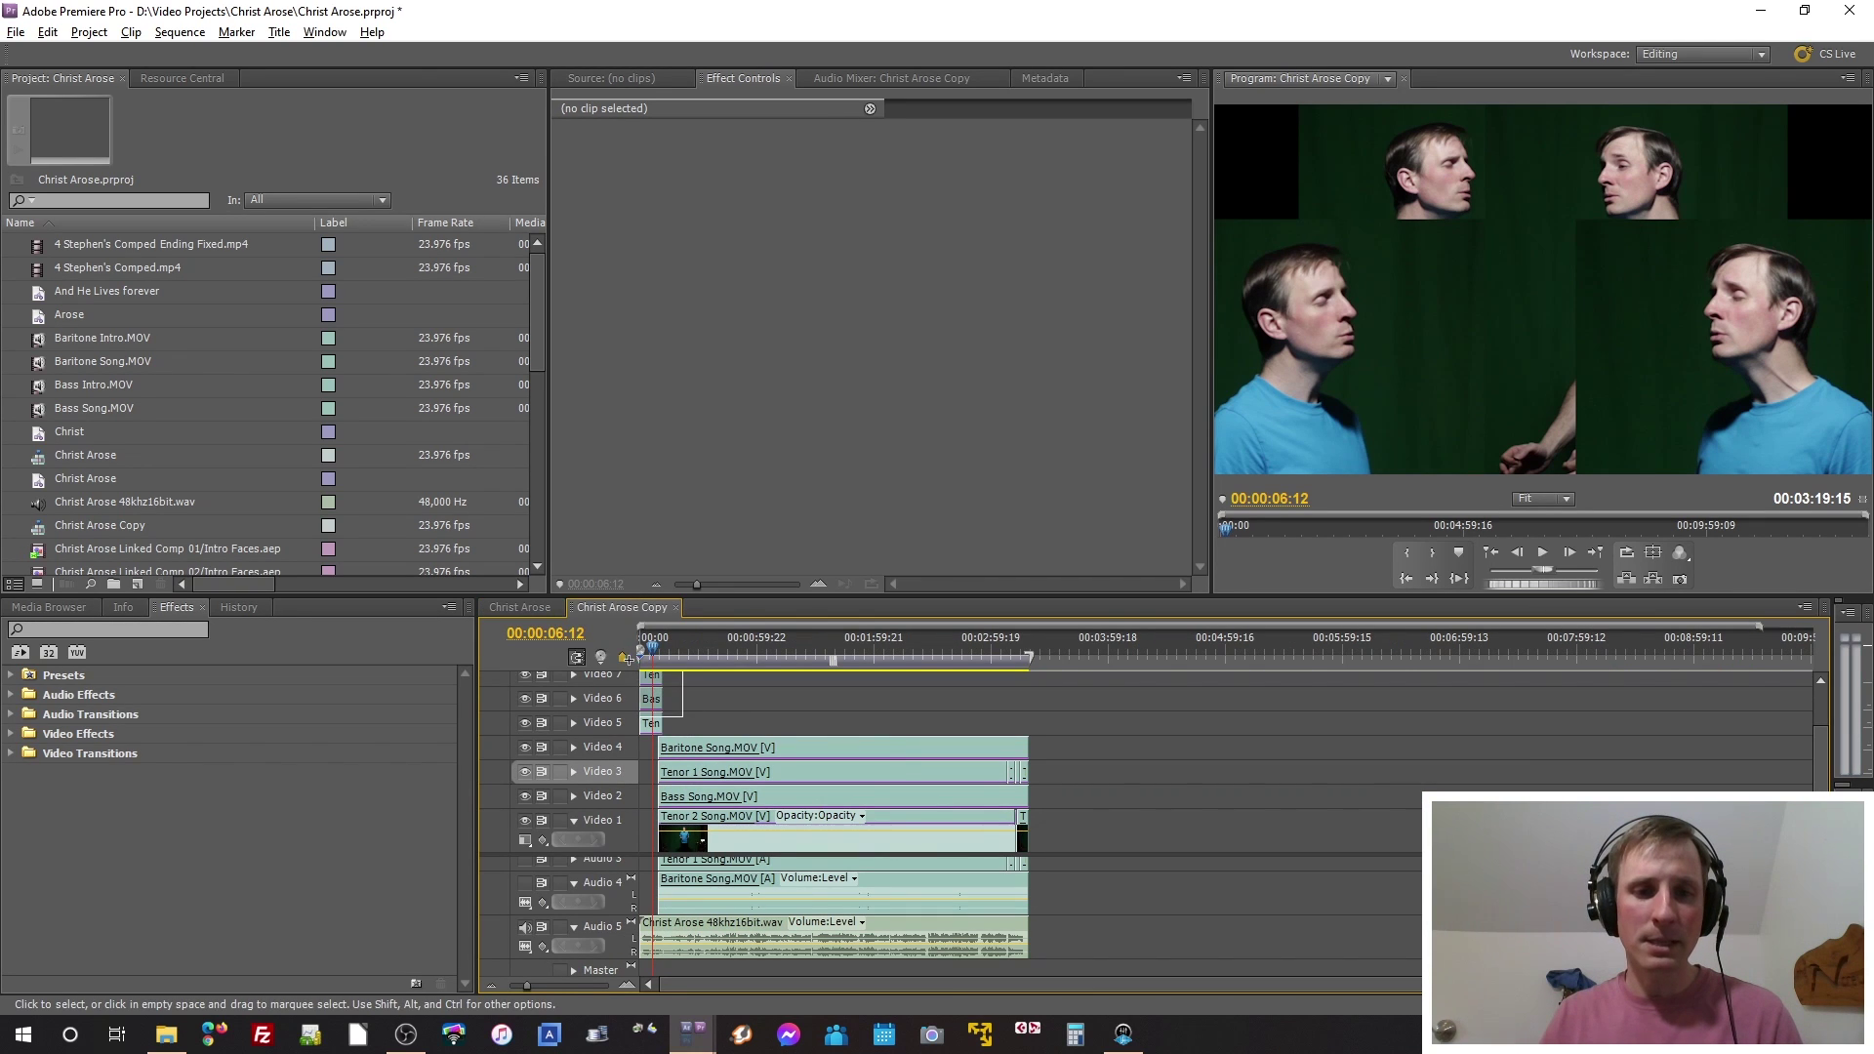
right_click(652, 706)
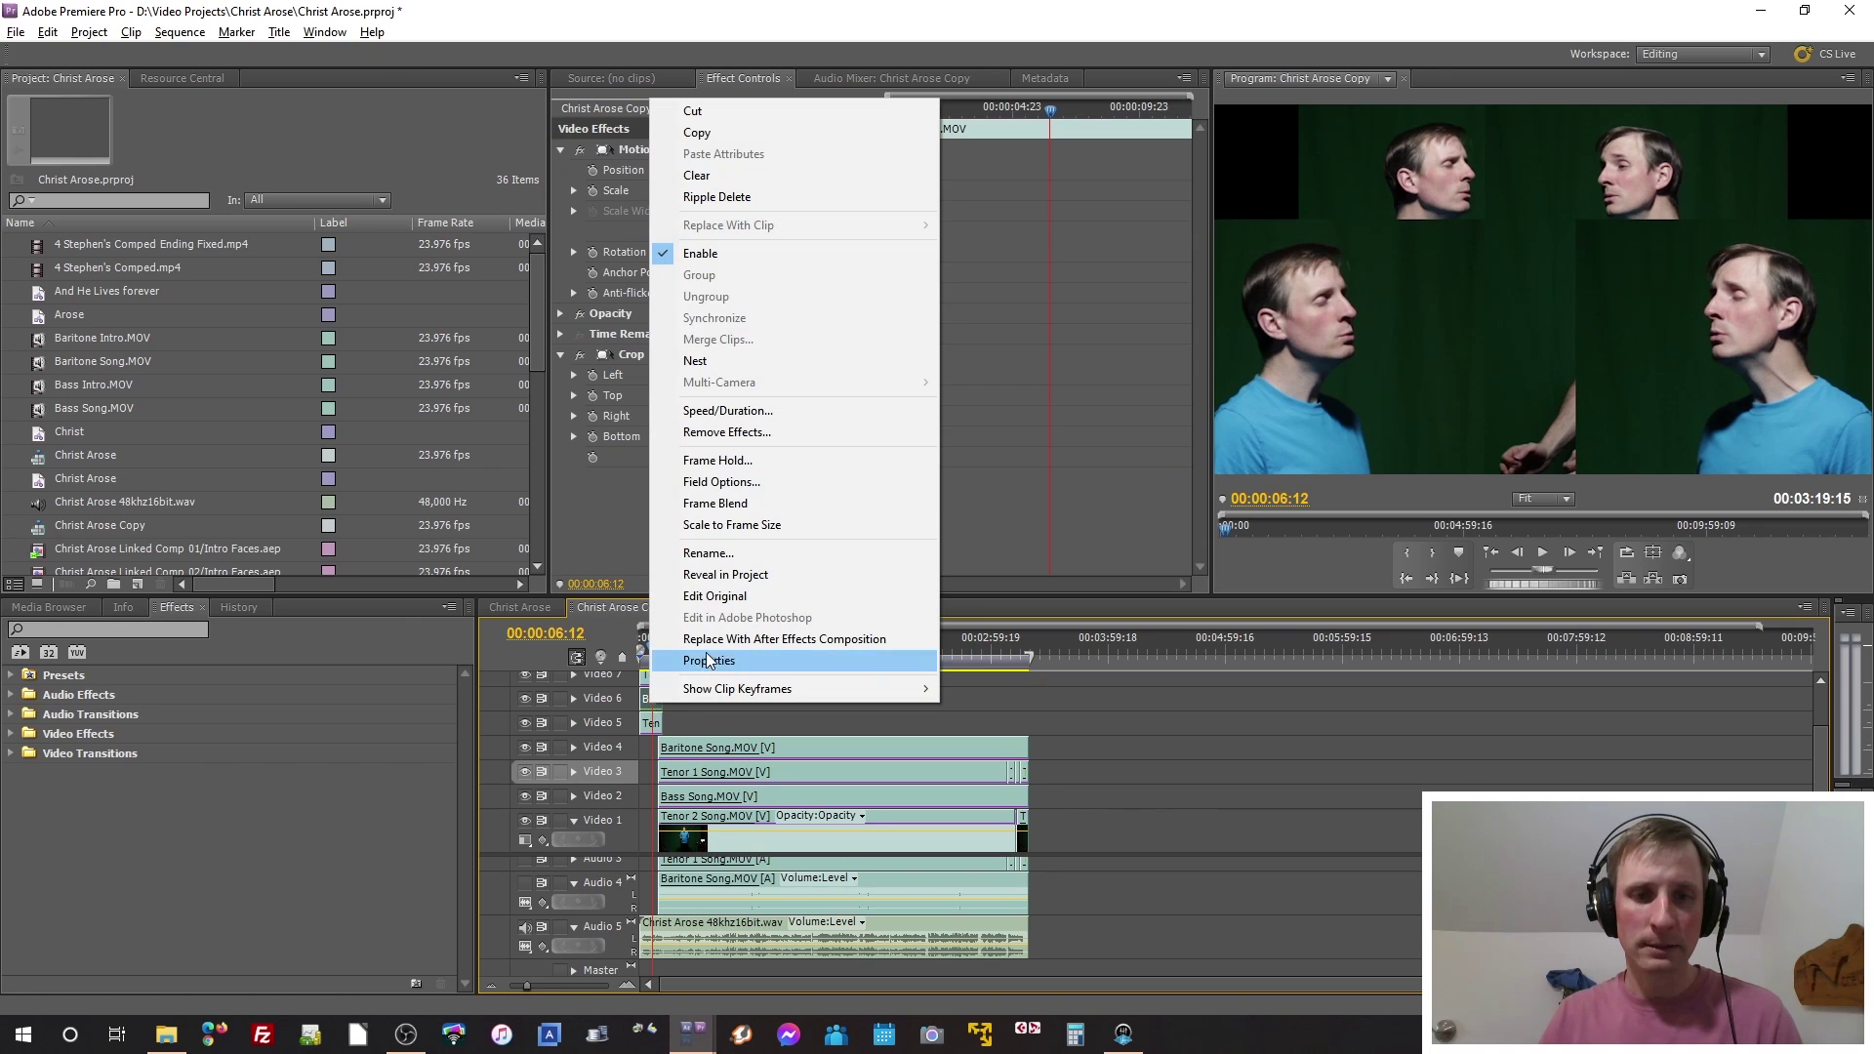
click(712, 724)
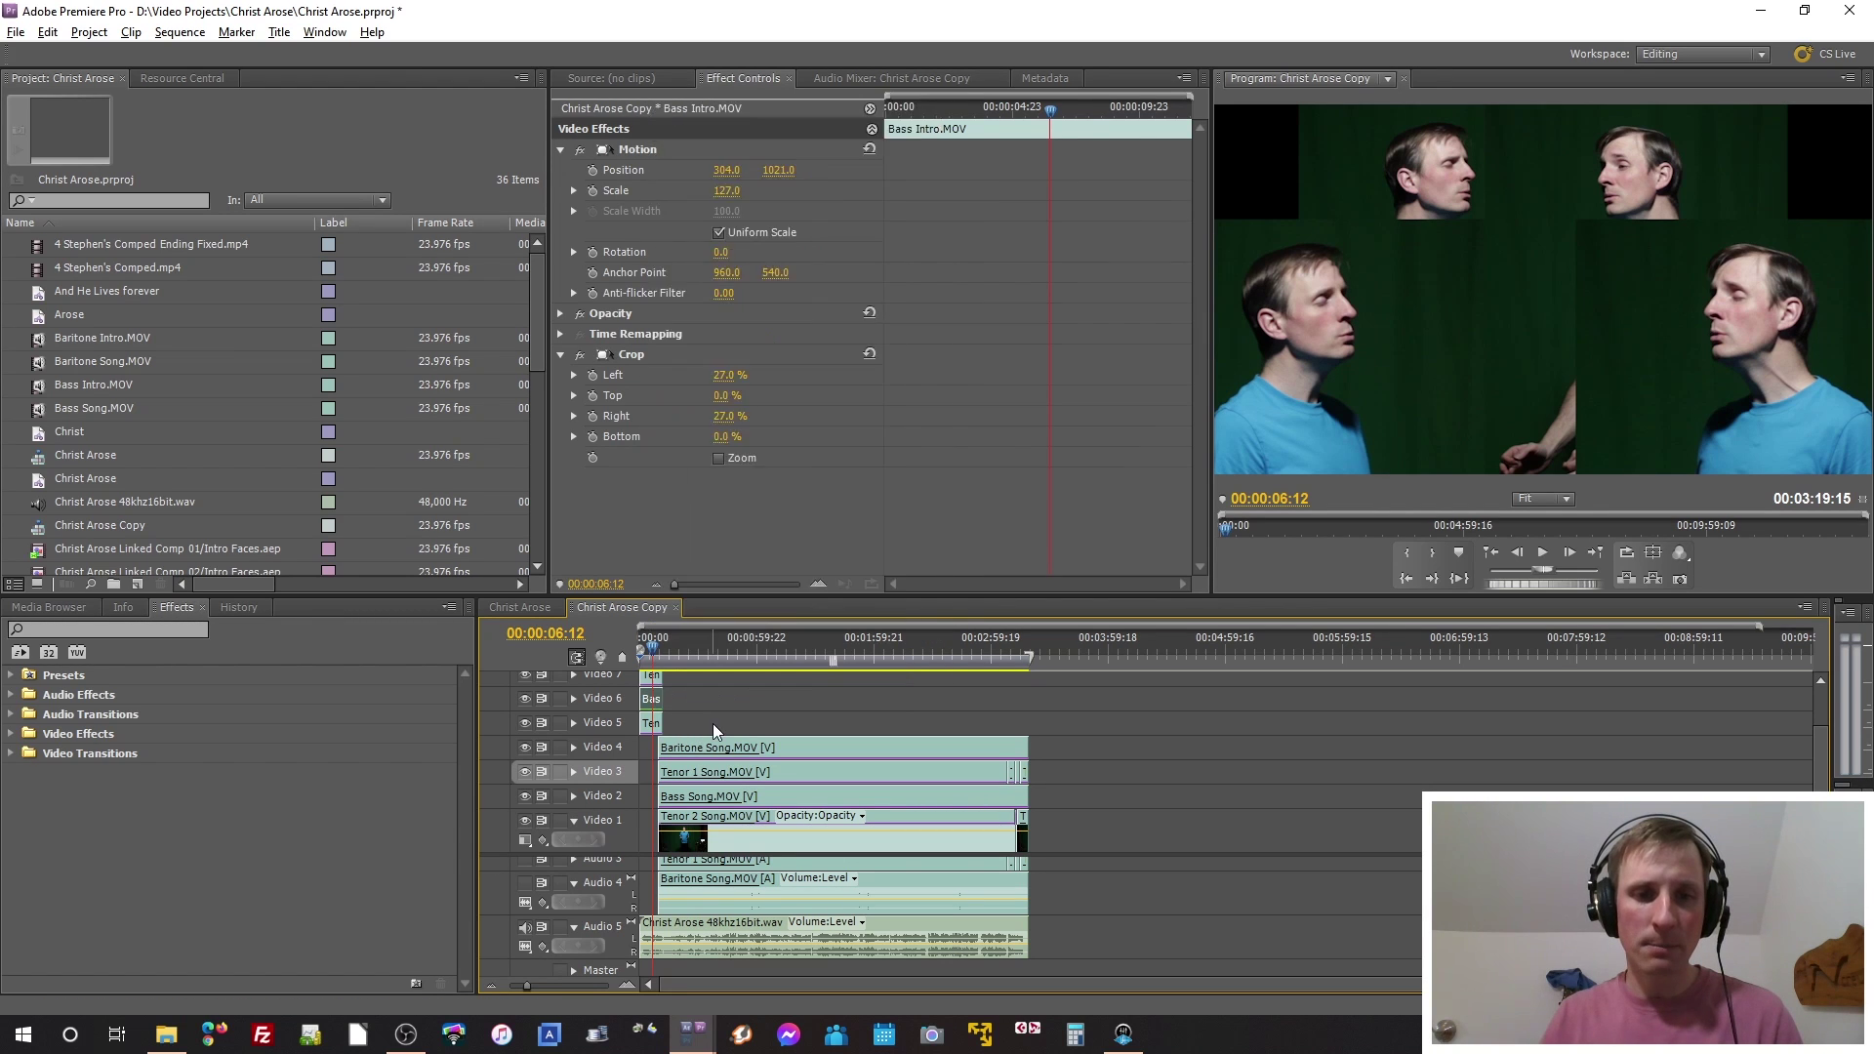
click(512, 607)
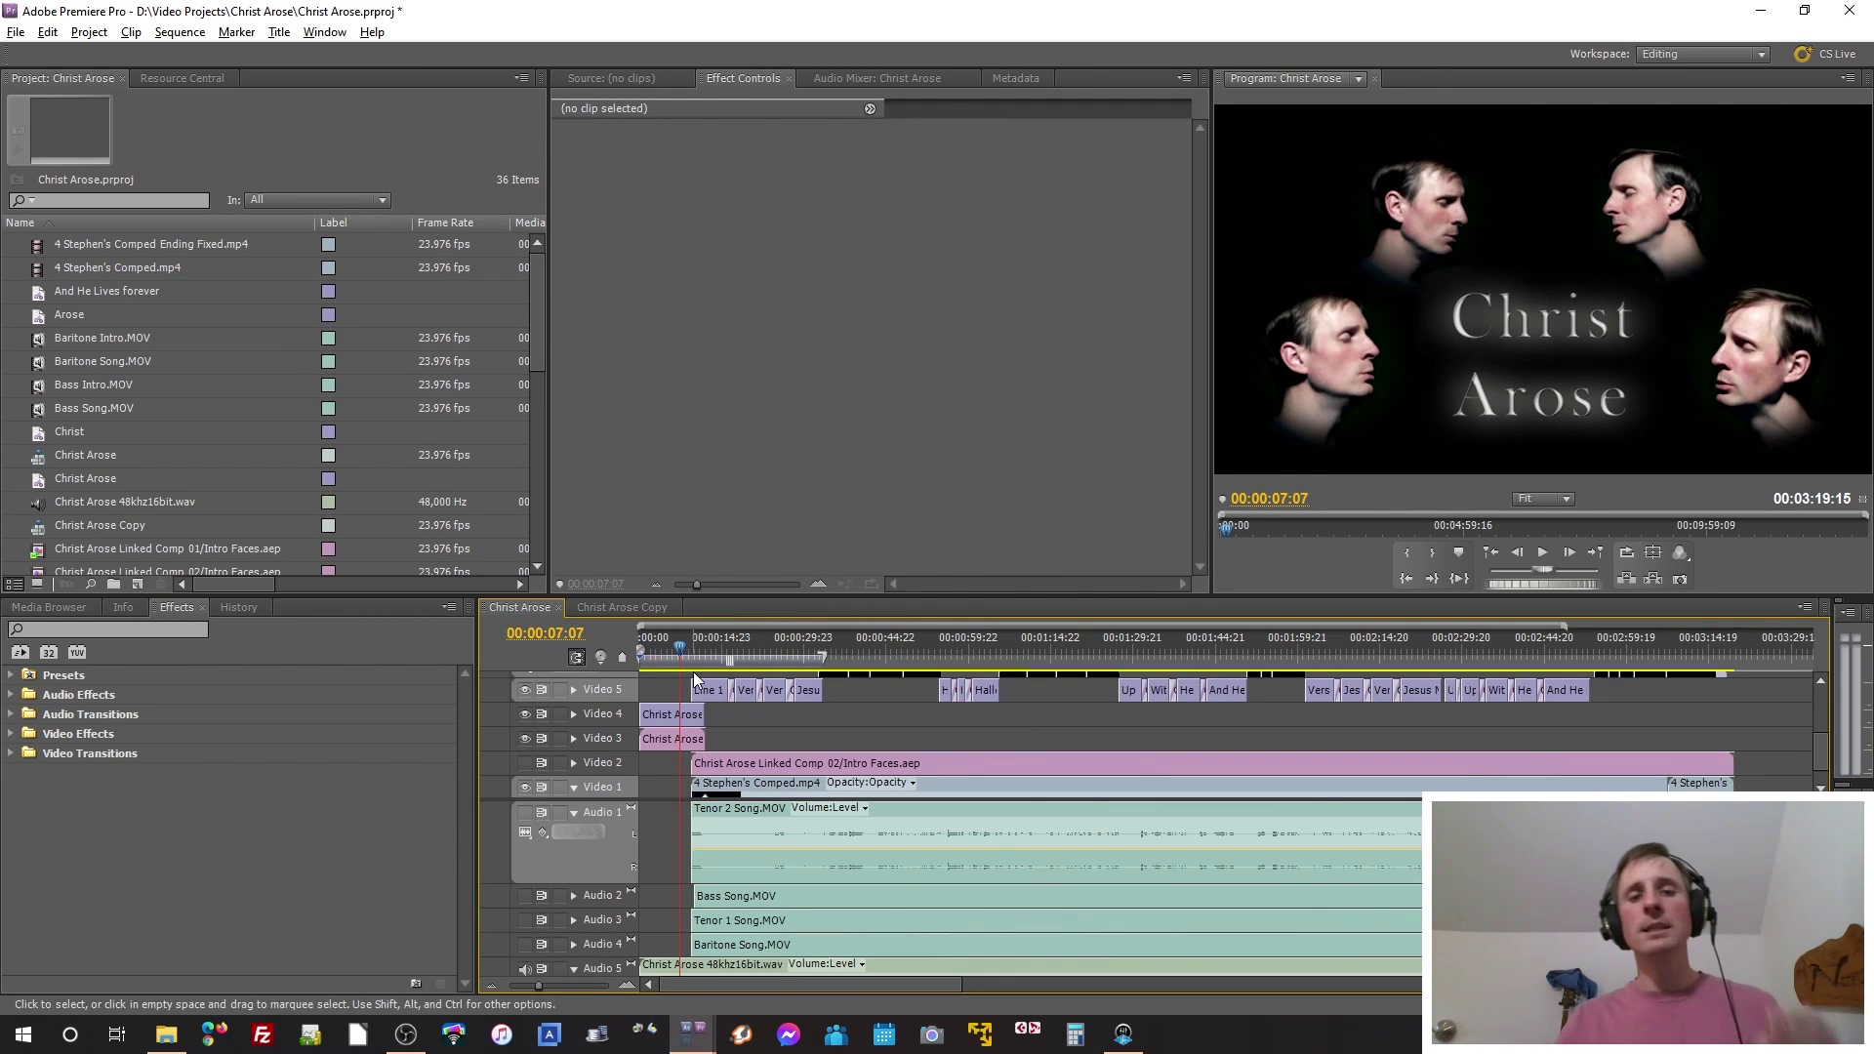
Step: Switch to After Effects and go to 0:00:00:15 in Christ Arose Linked Comp 01
key(alt+Tab)
key(alt+Tab)
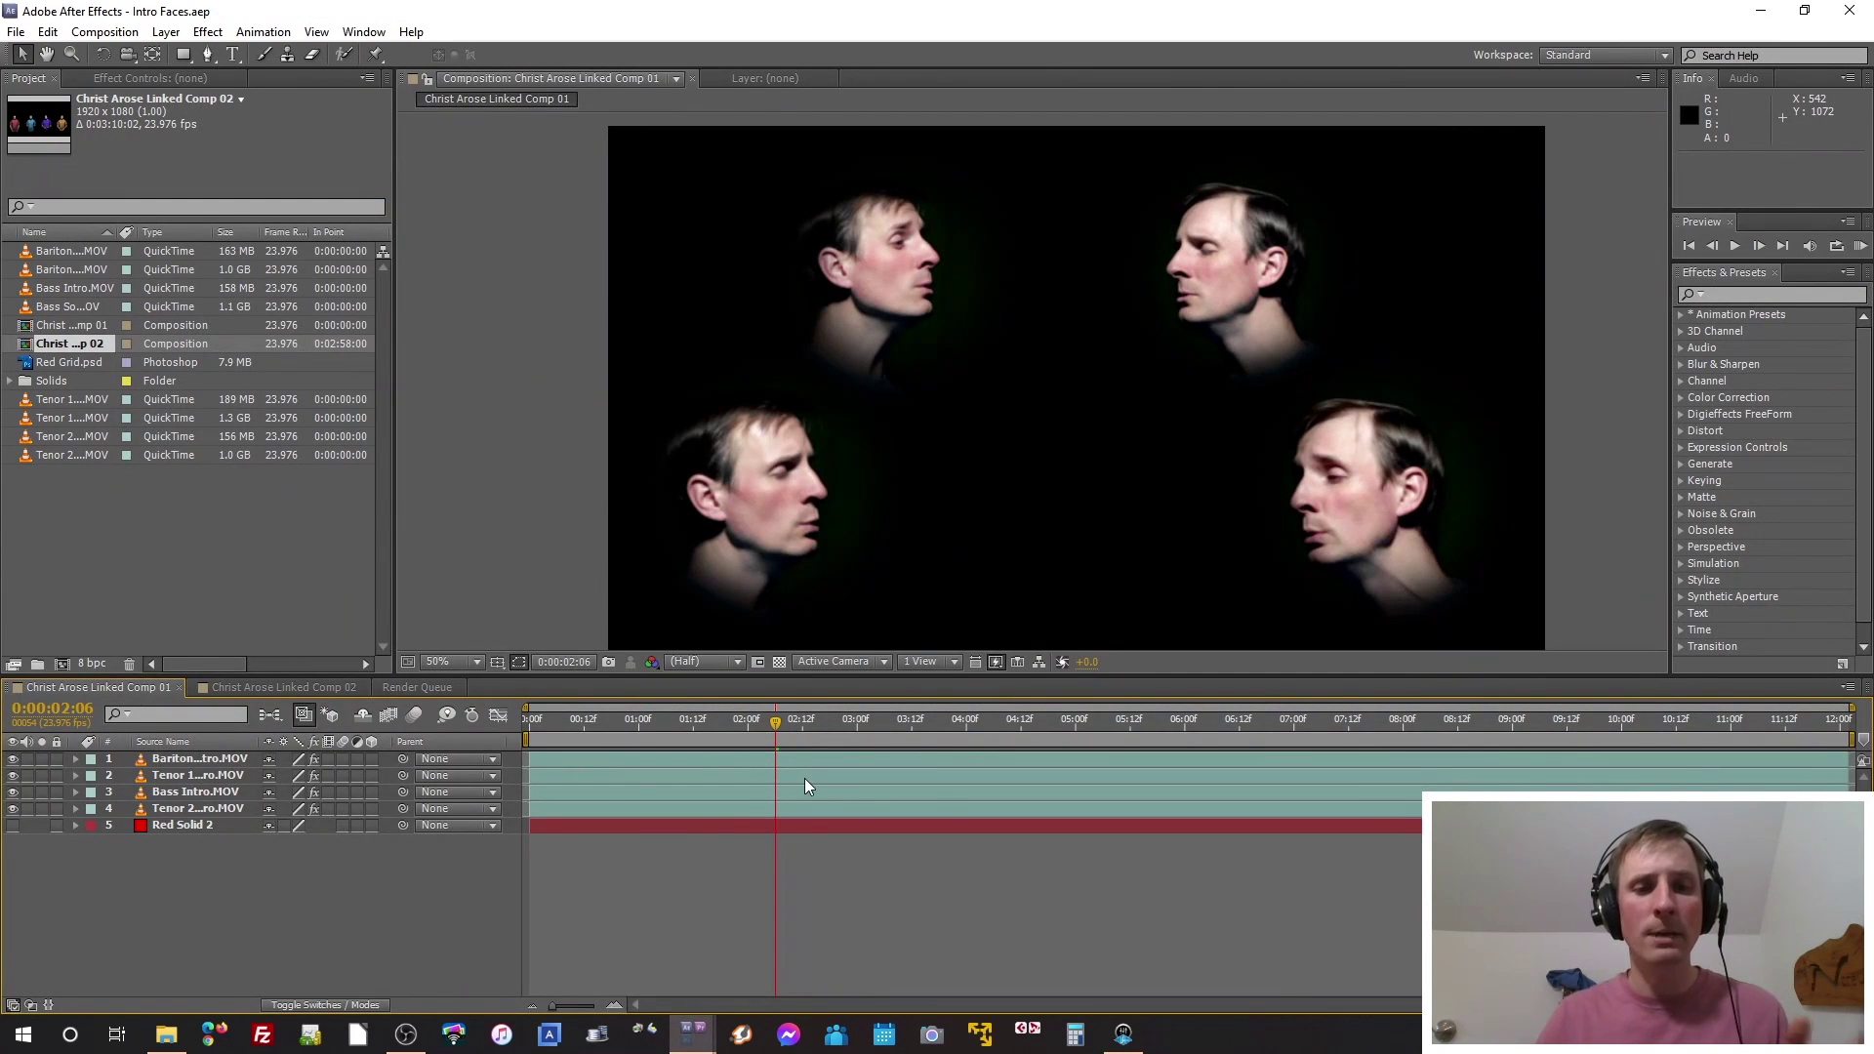
click(596, 728)
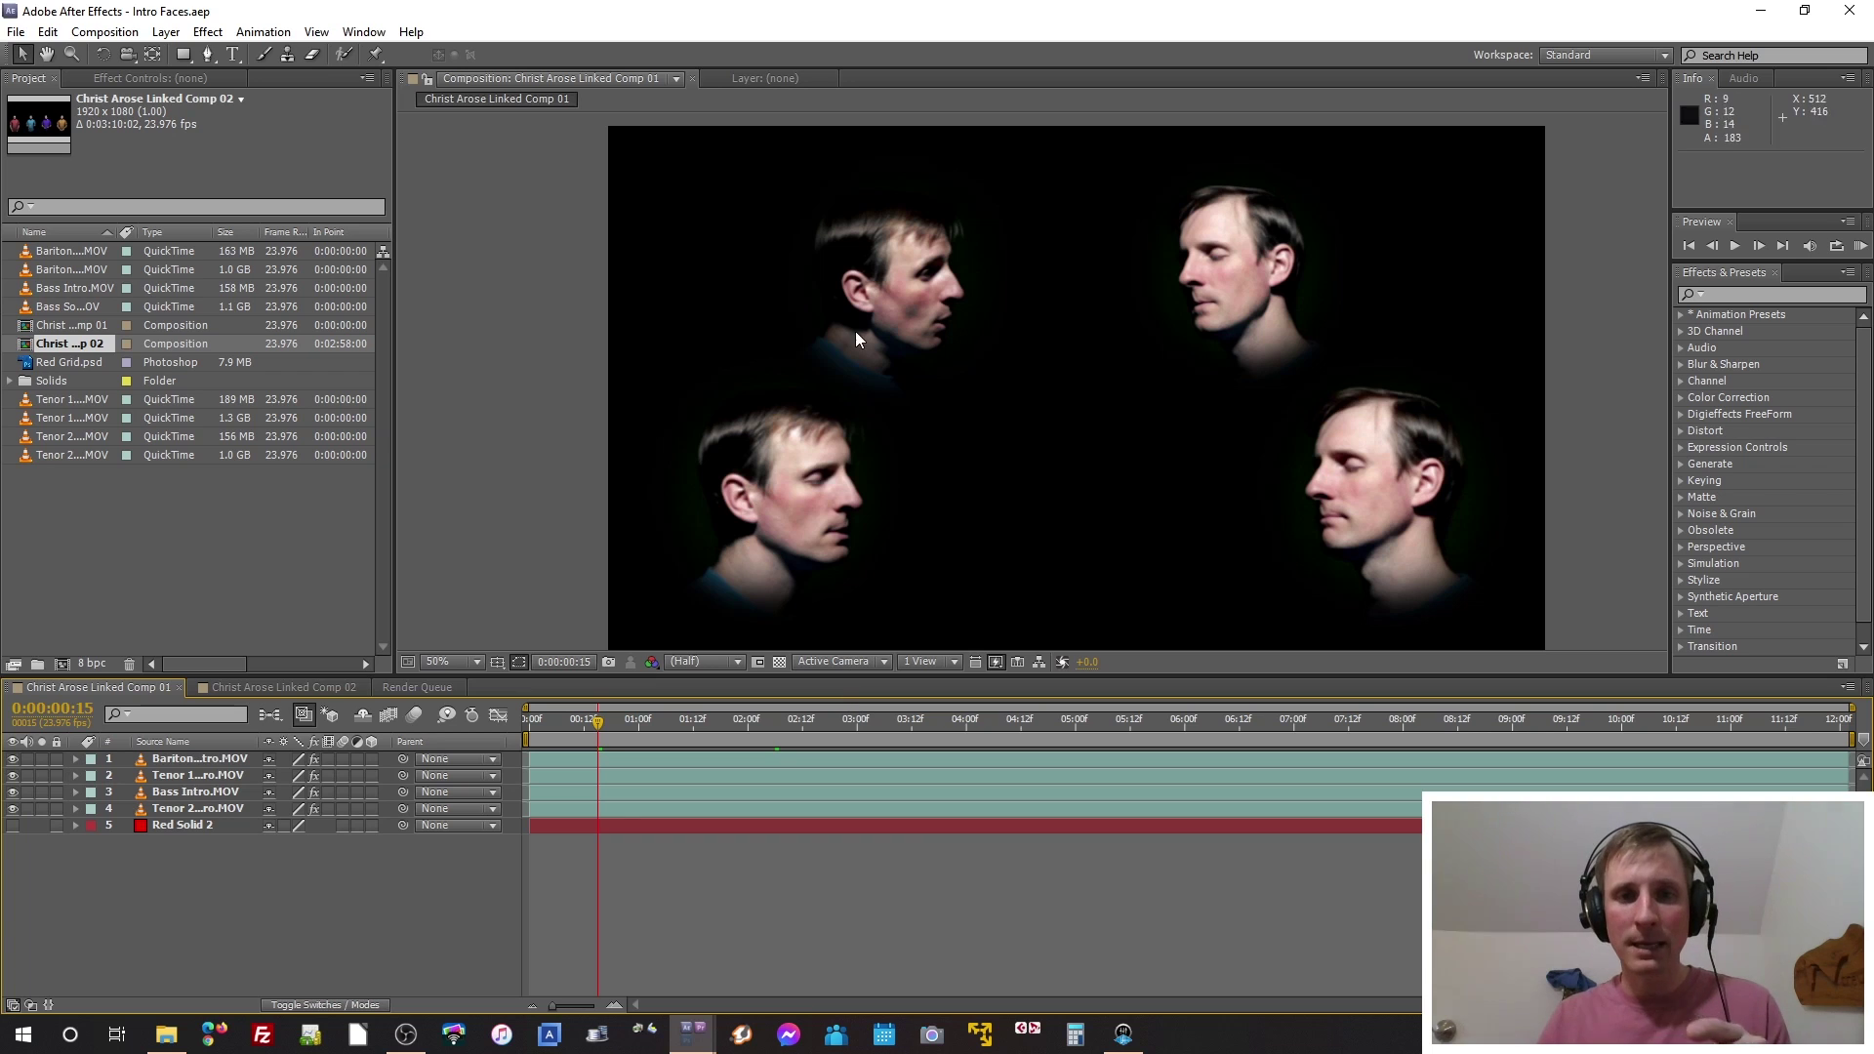
Step: Turn off the Brightness & Contrast and Change Color effects on the Bass Intro.MOV layer
click(187, 760)
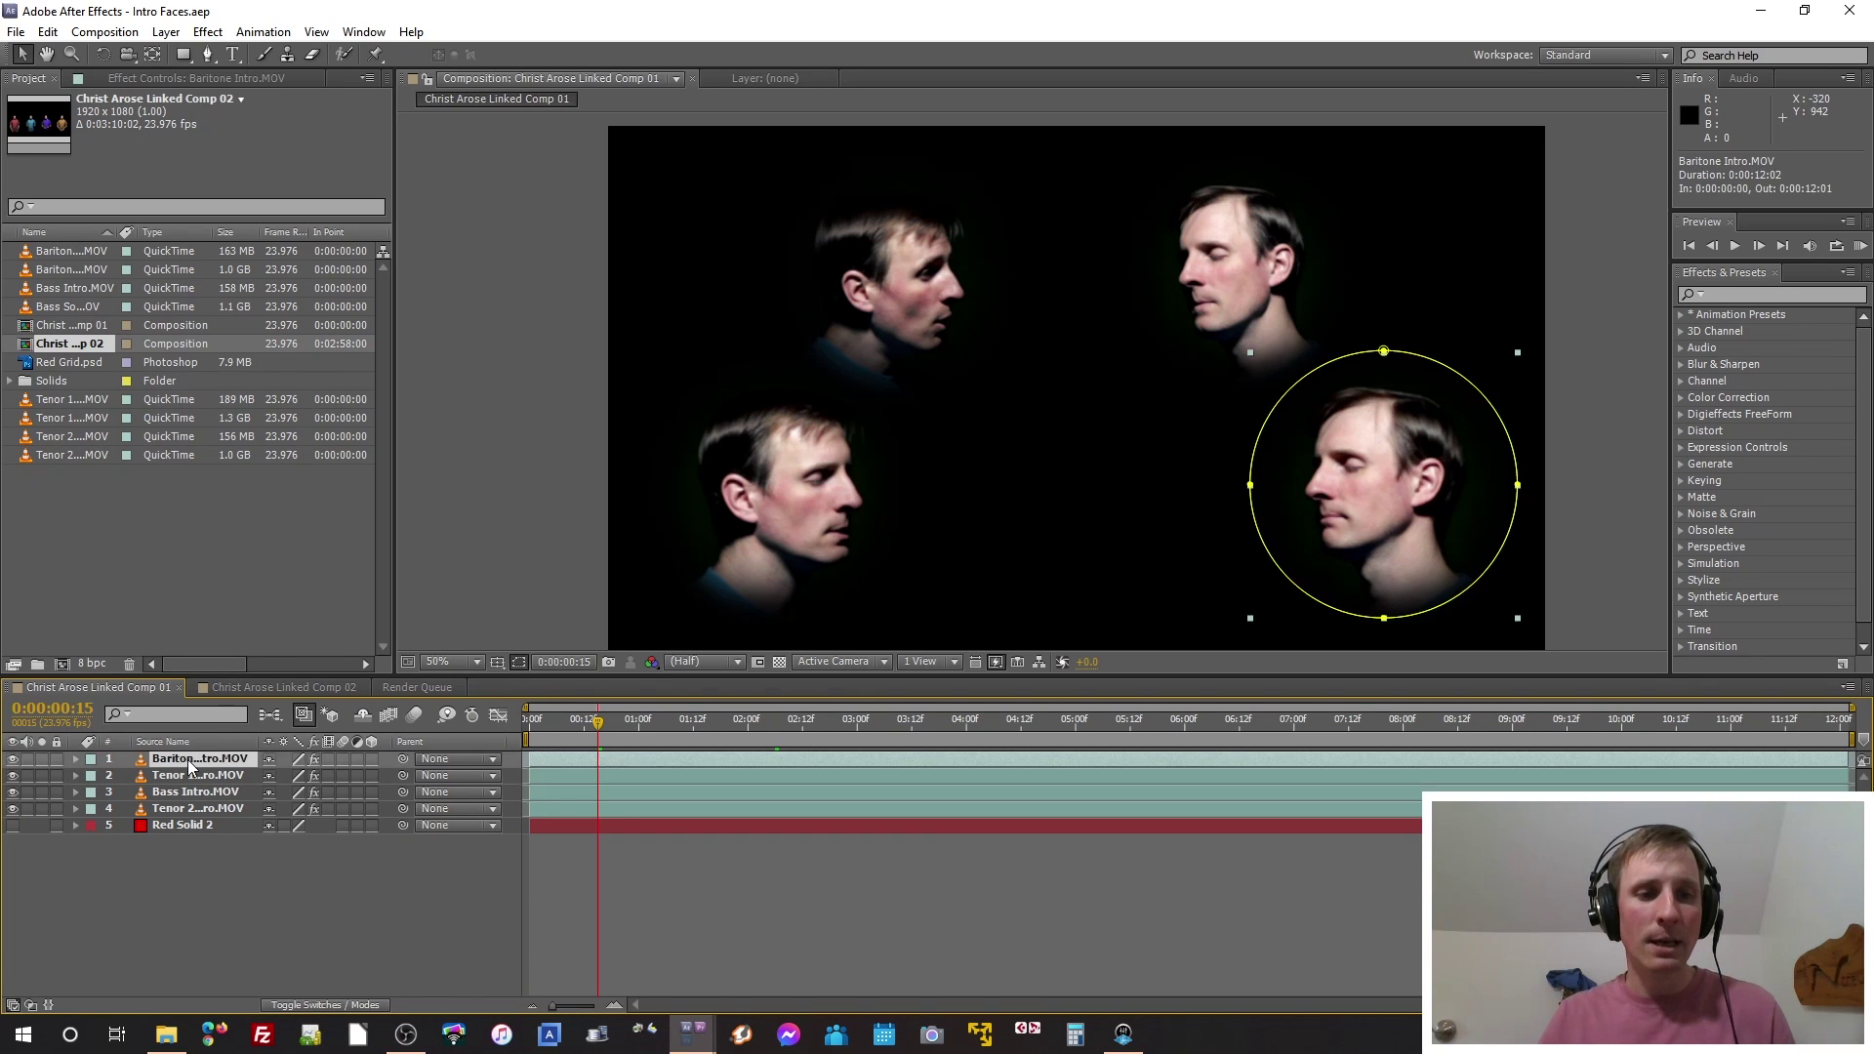
click(171, 794)
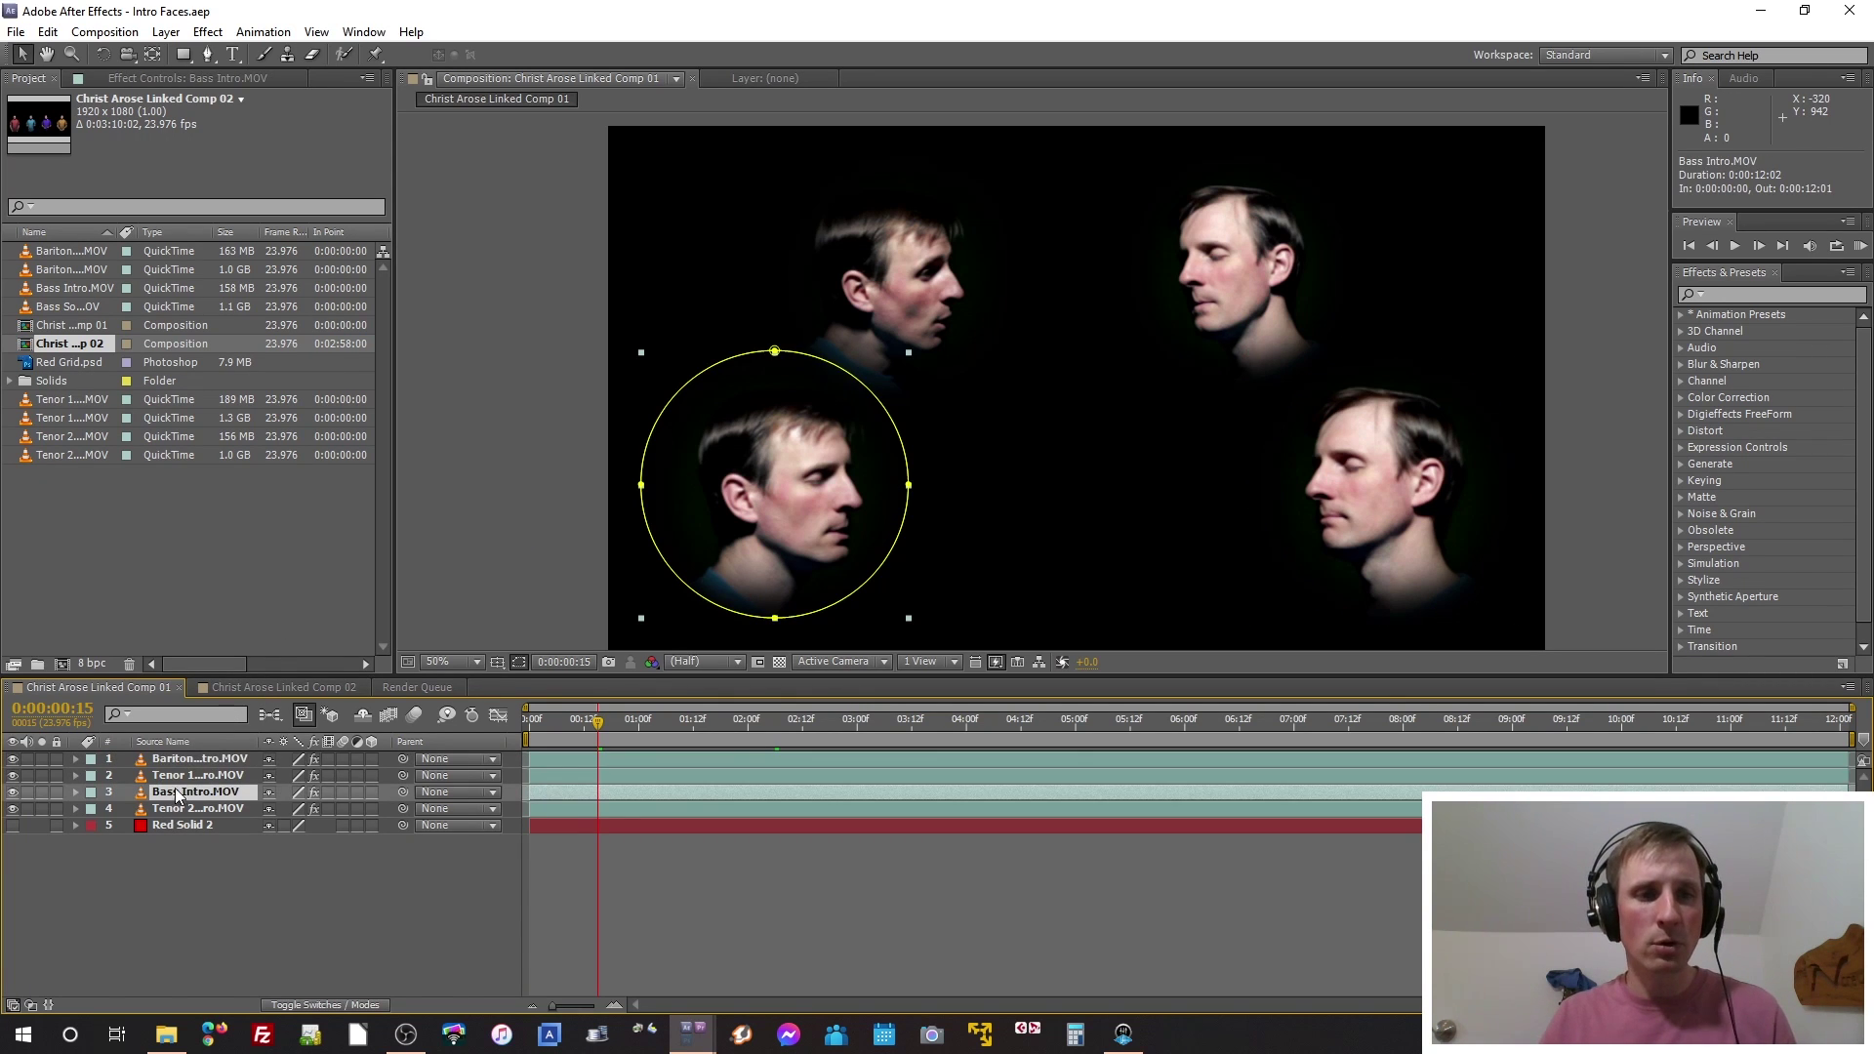
click(171, 78)
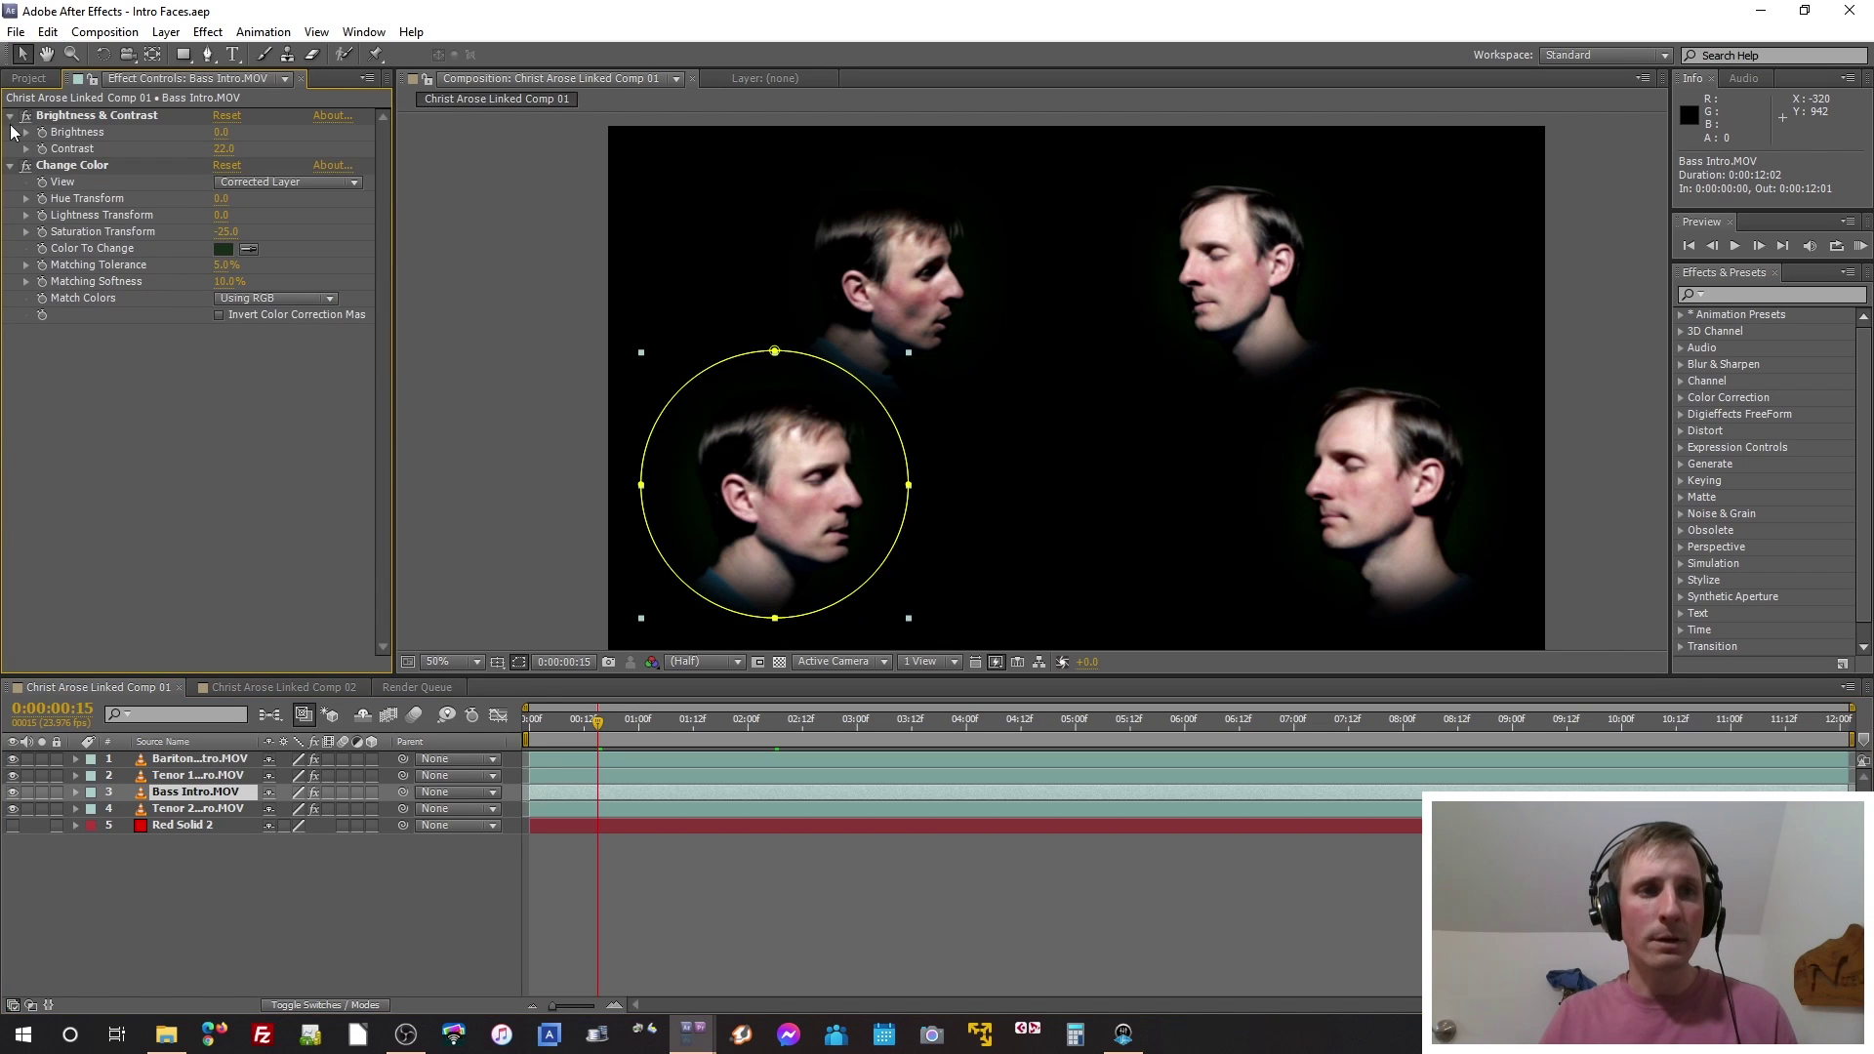
click(27, 165)
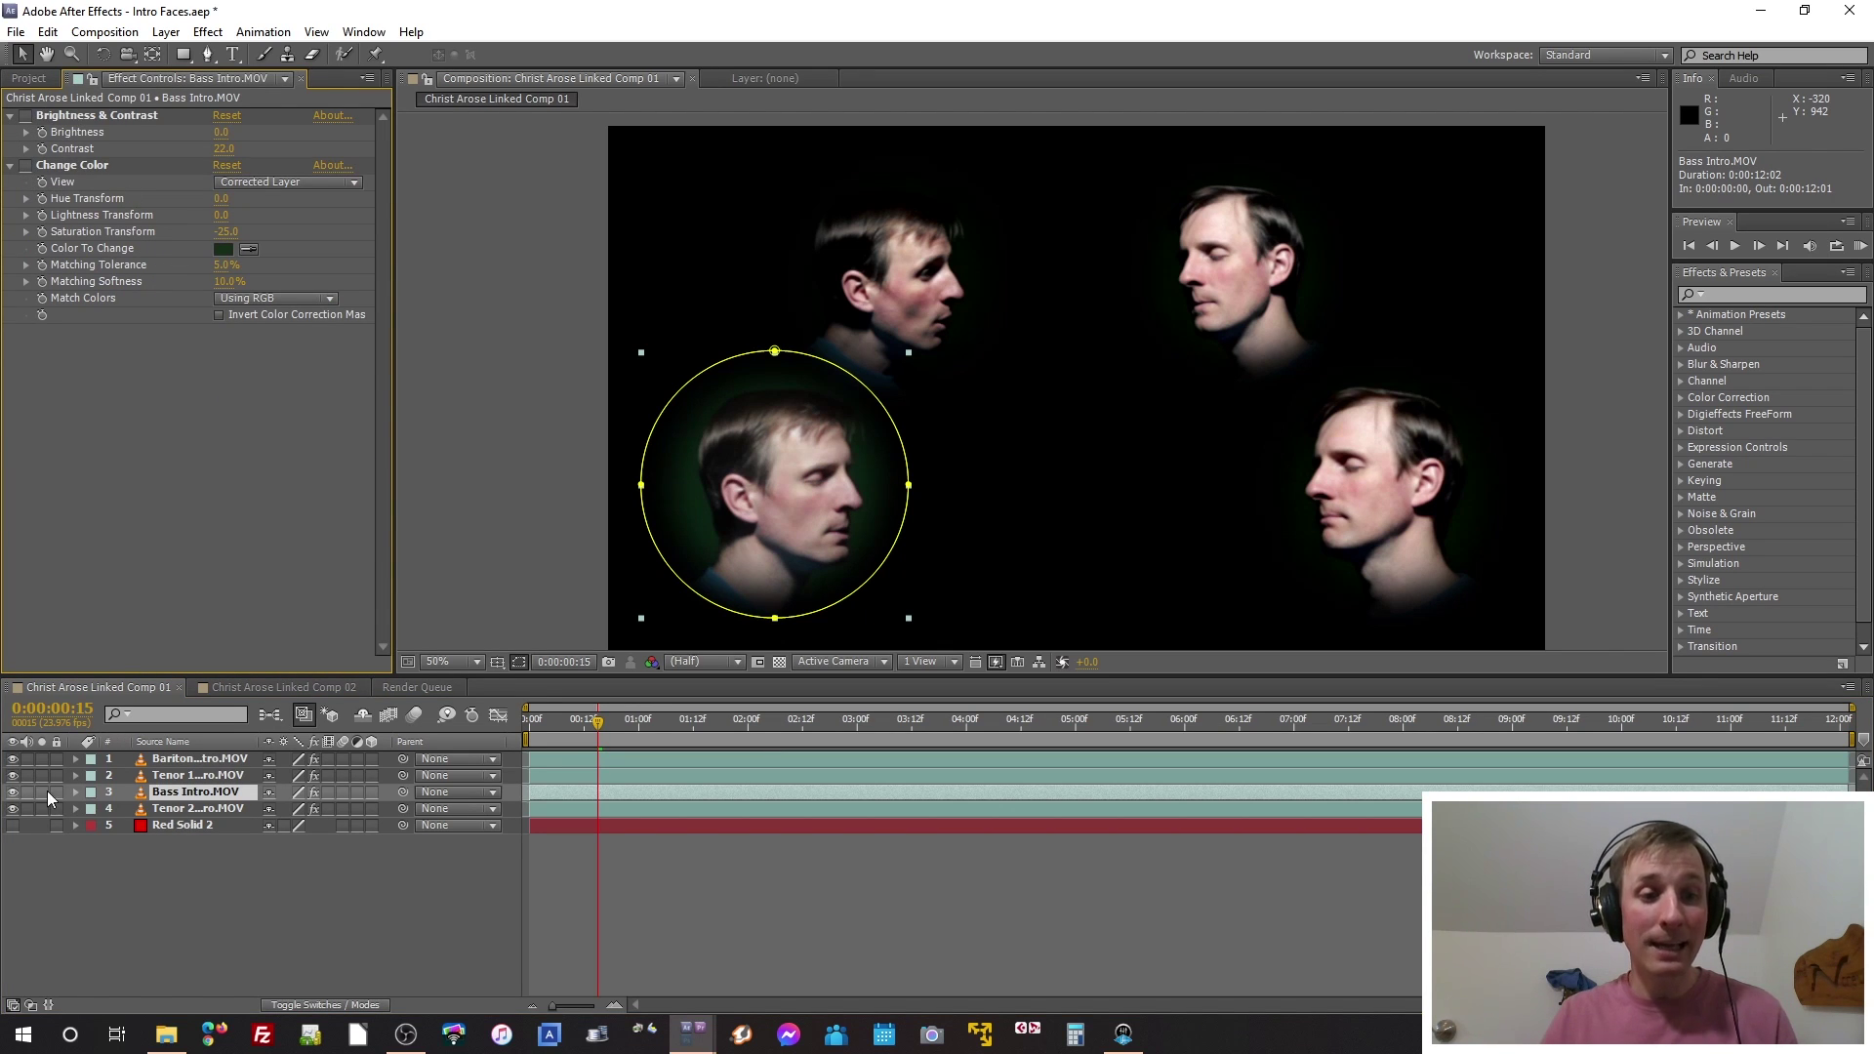
Step: Reveal the Bass Intro.MOV layer's properties and set the mode of Mask 1 to None
click(73, 792)
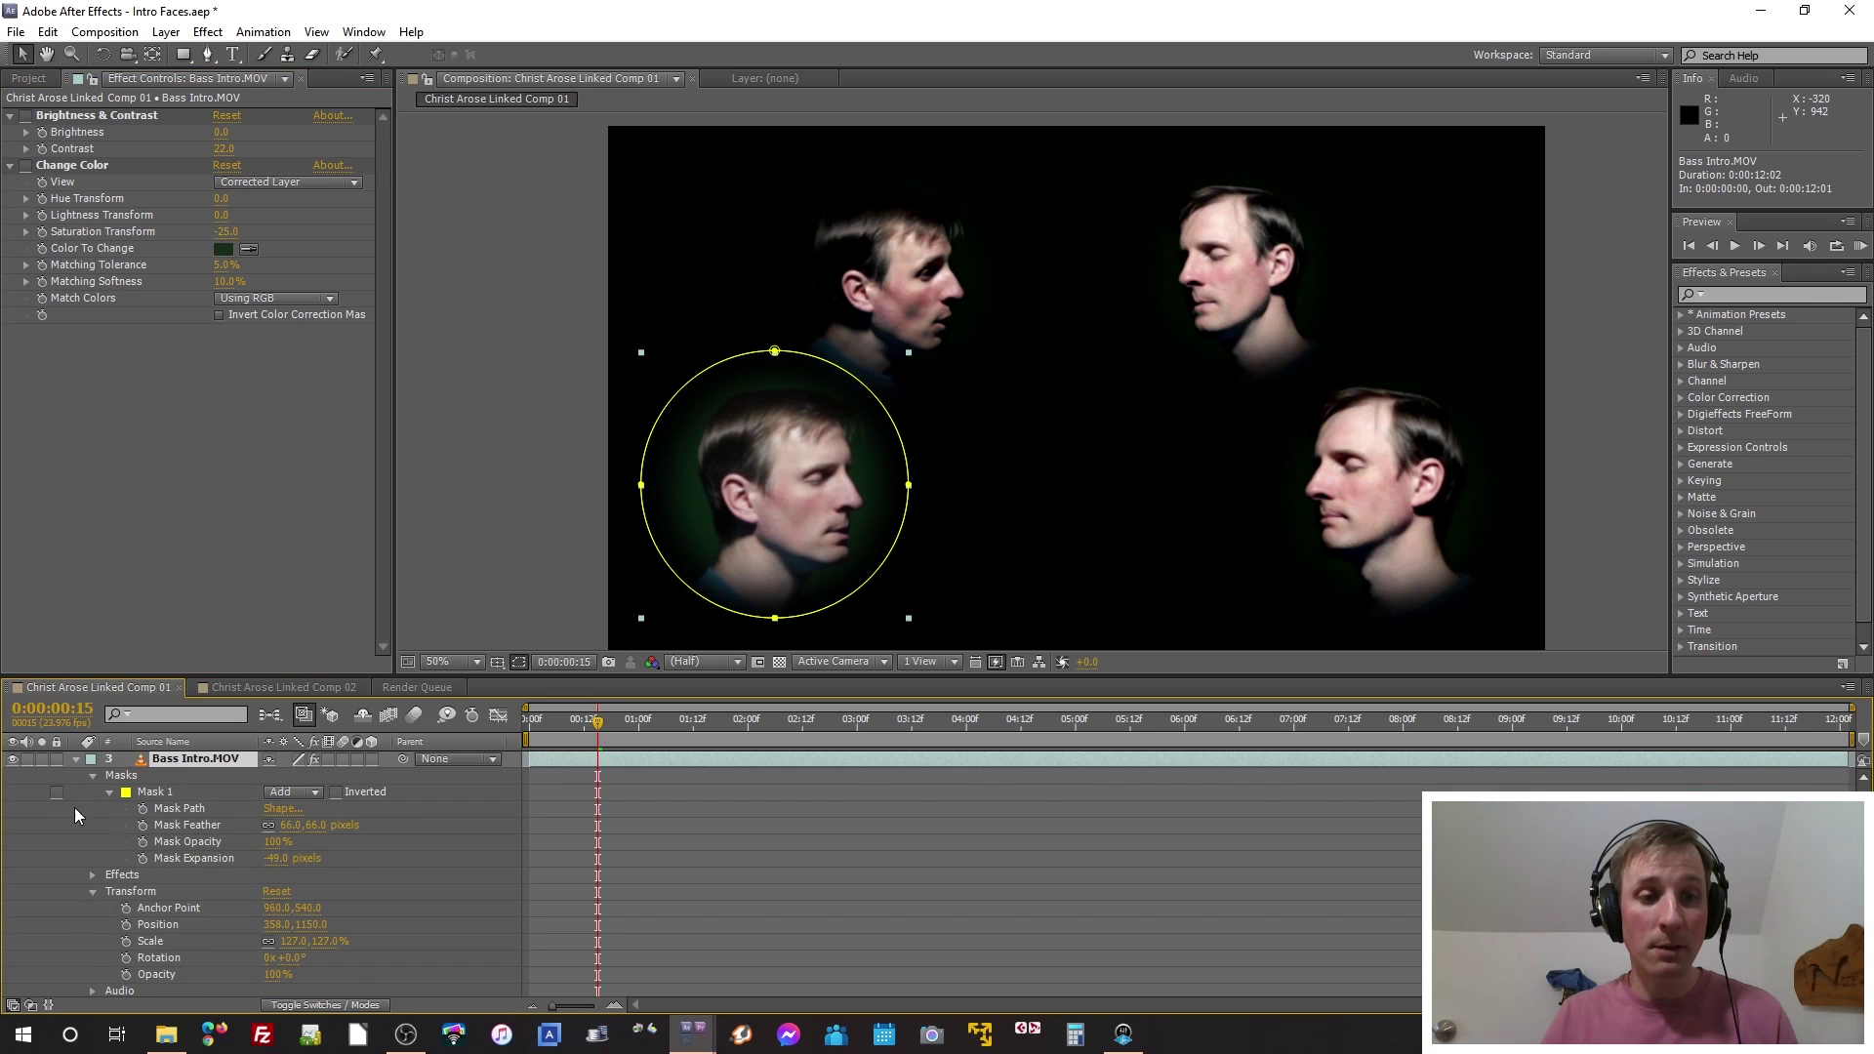
click(293, 791)
click(310, 813)
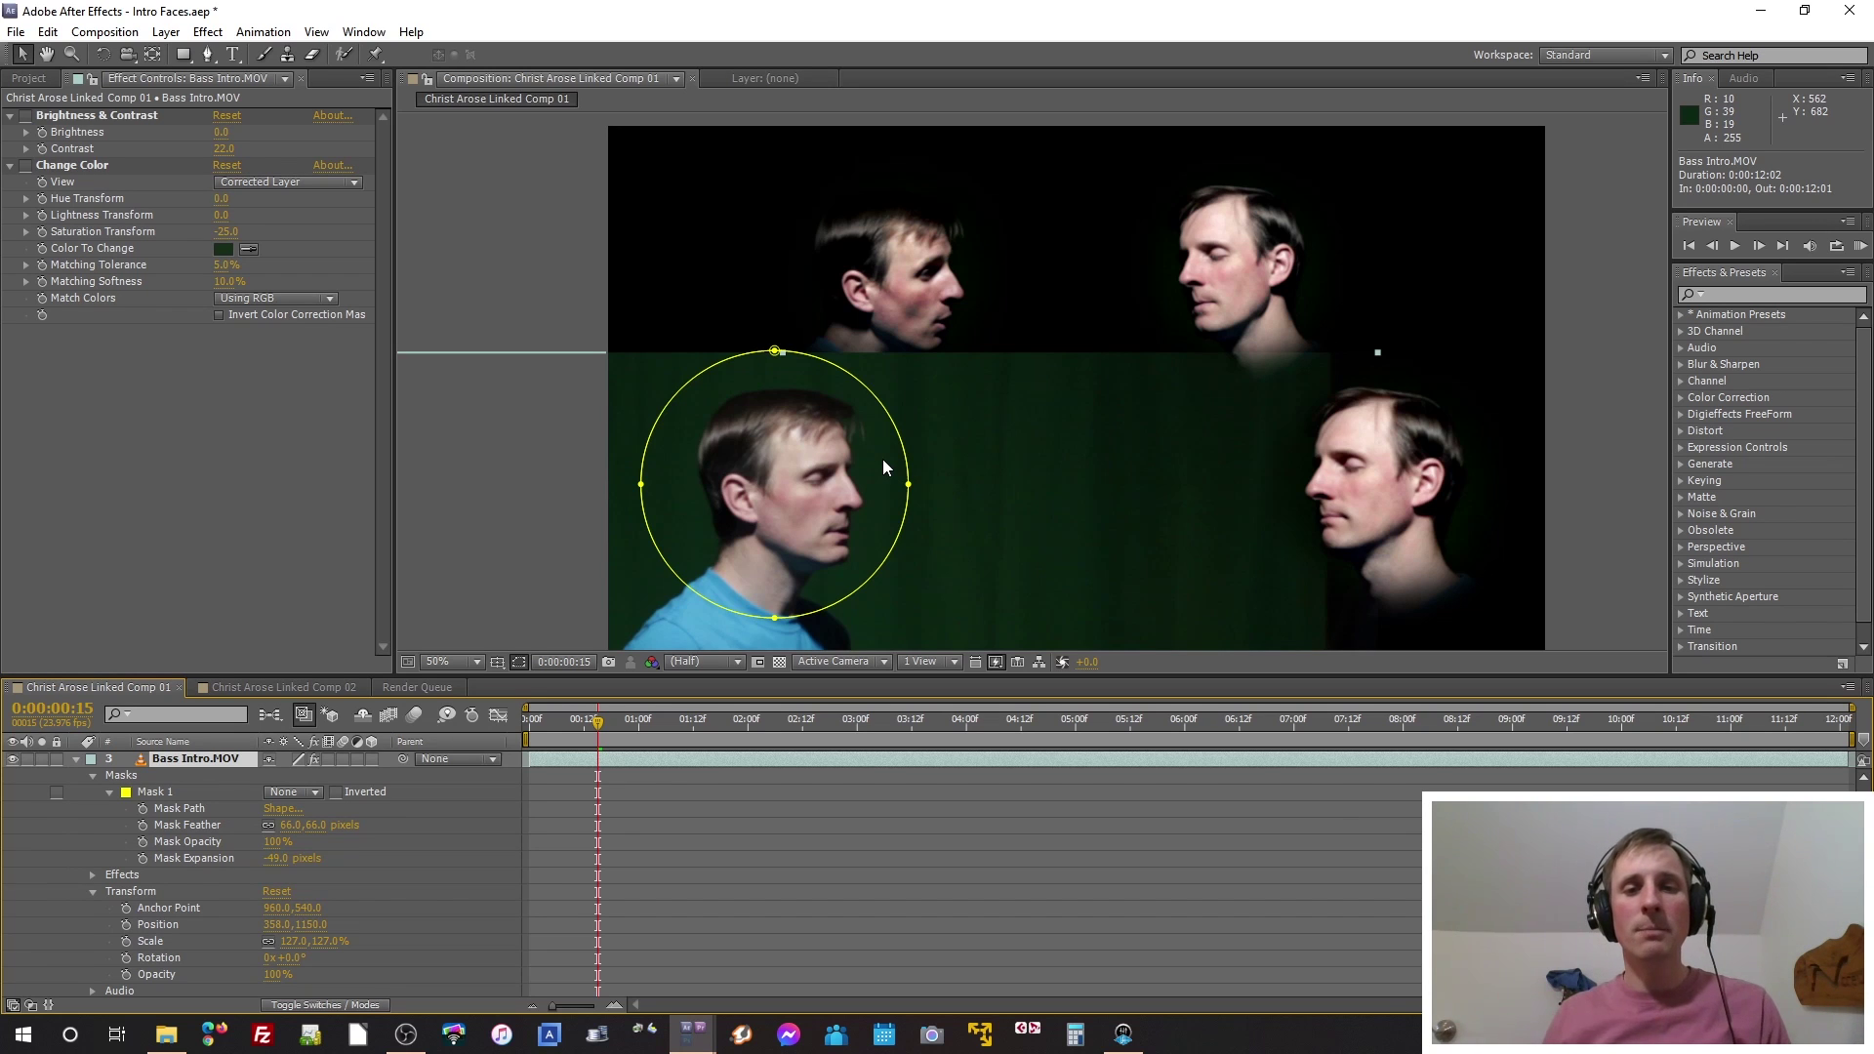
Step: Switch to Premiere Pro and open the Bass Intro.MOV clip as source footage to view its original framing
key(alt+Tab)
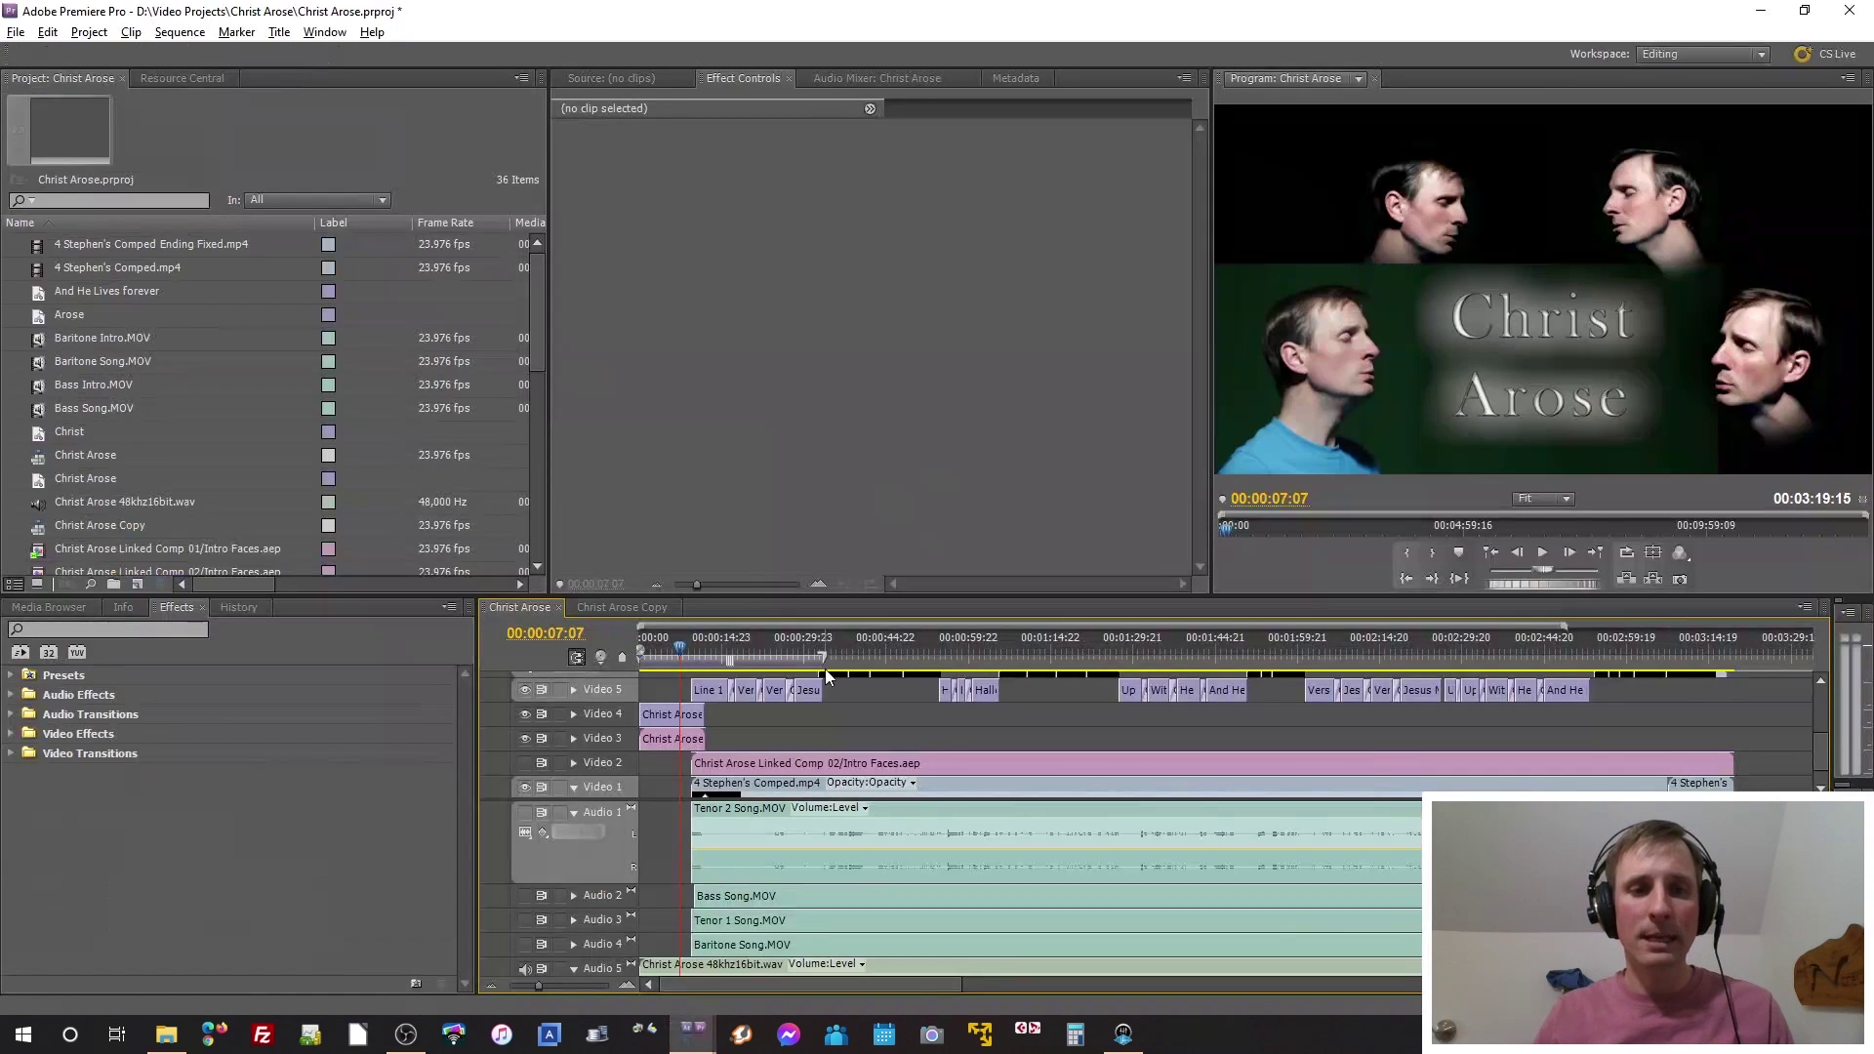
click(45, 385)
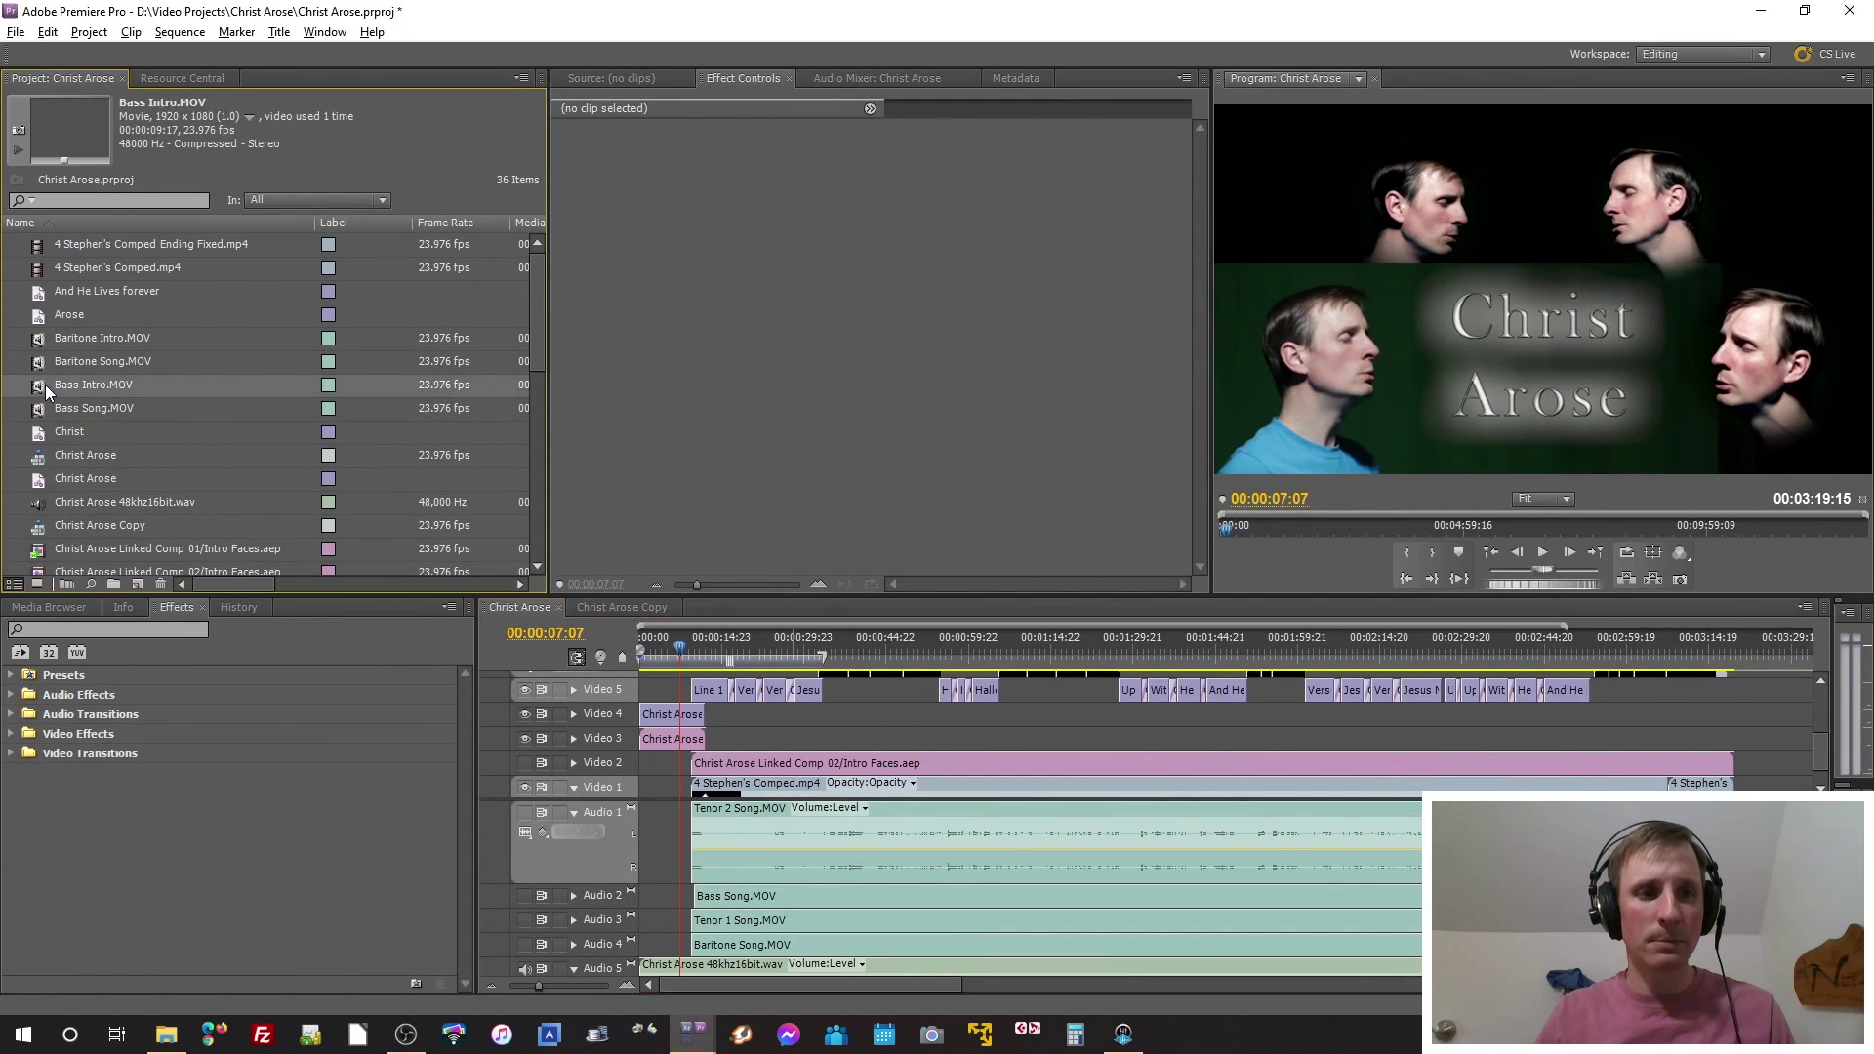
double_click(38, 387)
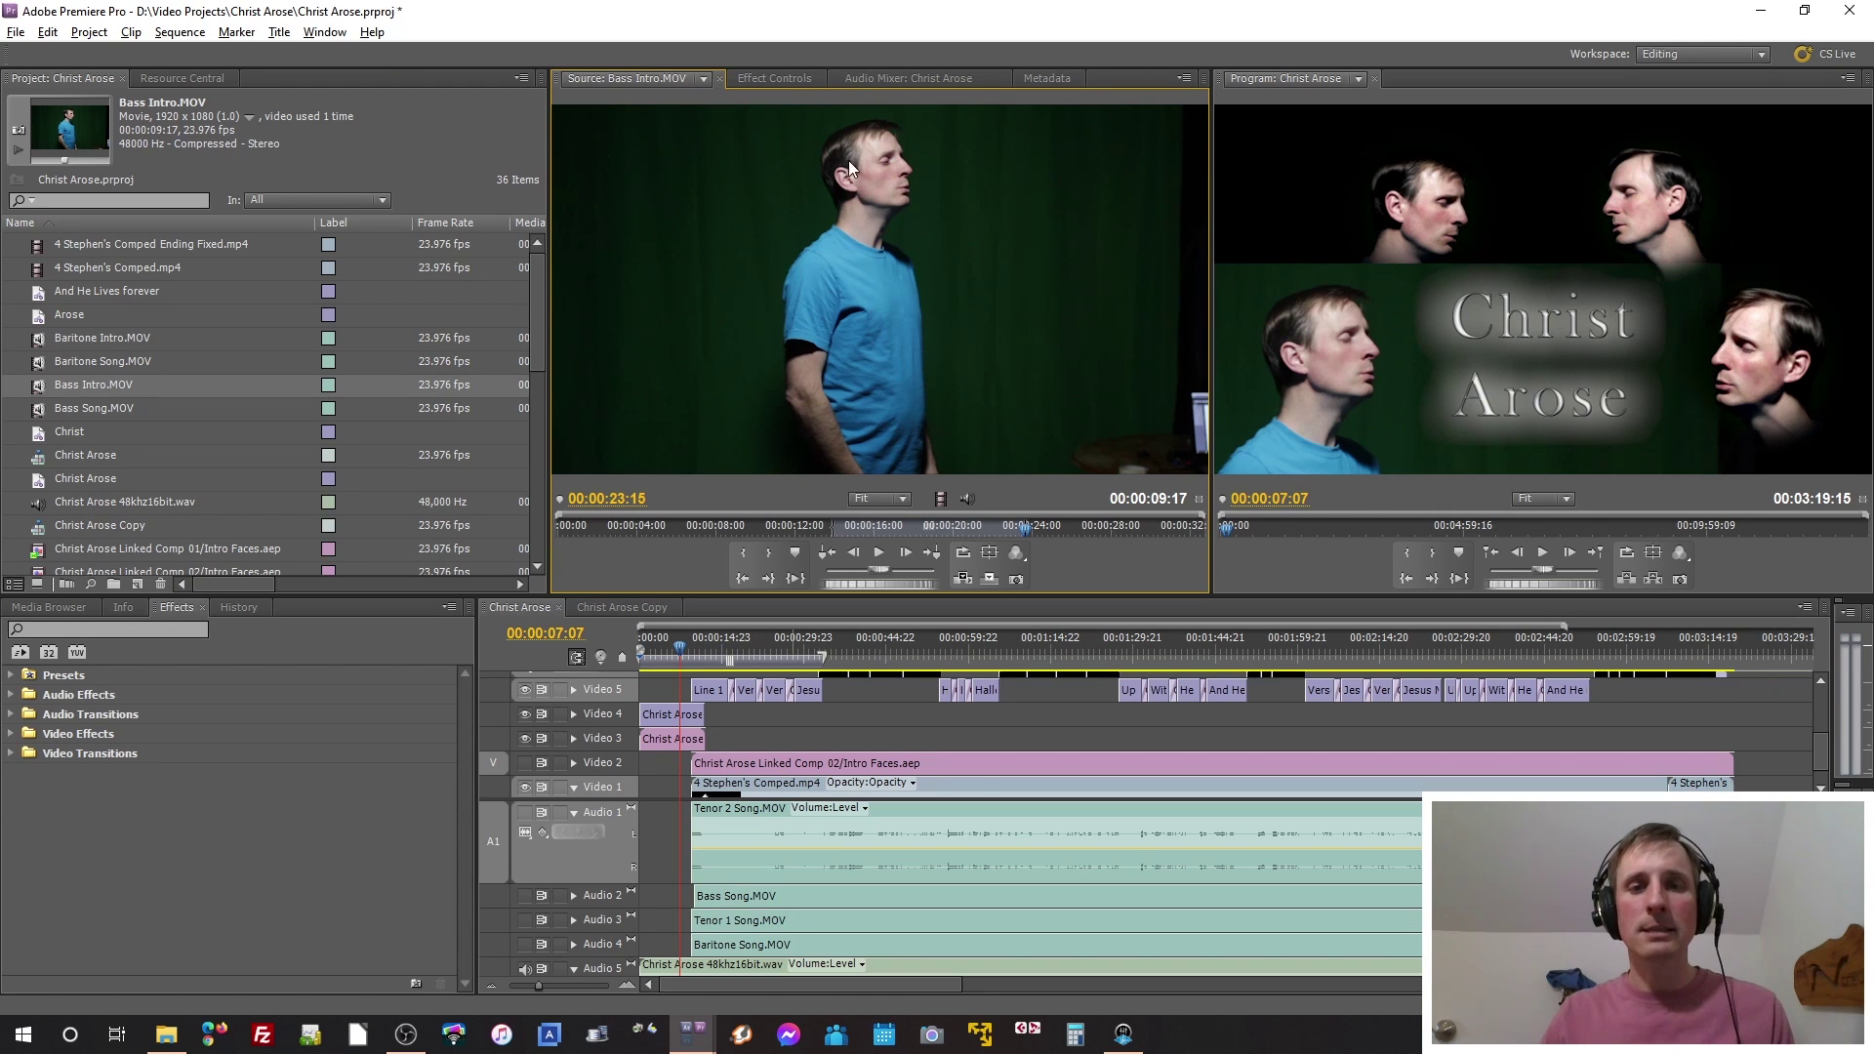
Step: Switch back to After Effects, try drawing a circular Ellipse mask centred on the Bass Intro face, and undo it
key(alt+Tab)
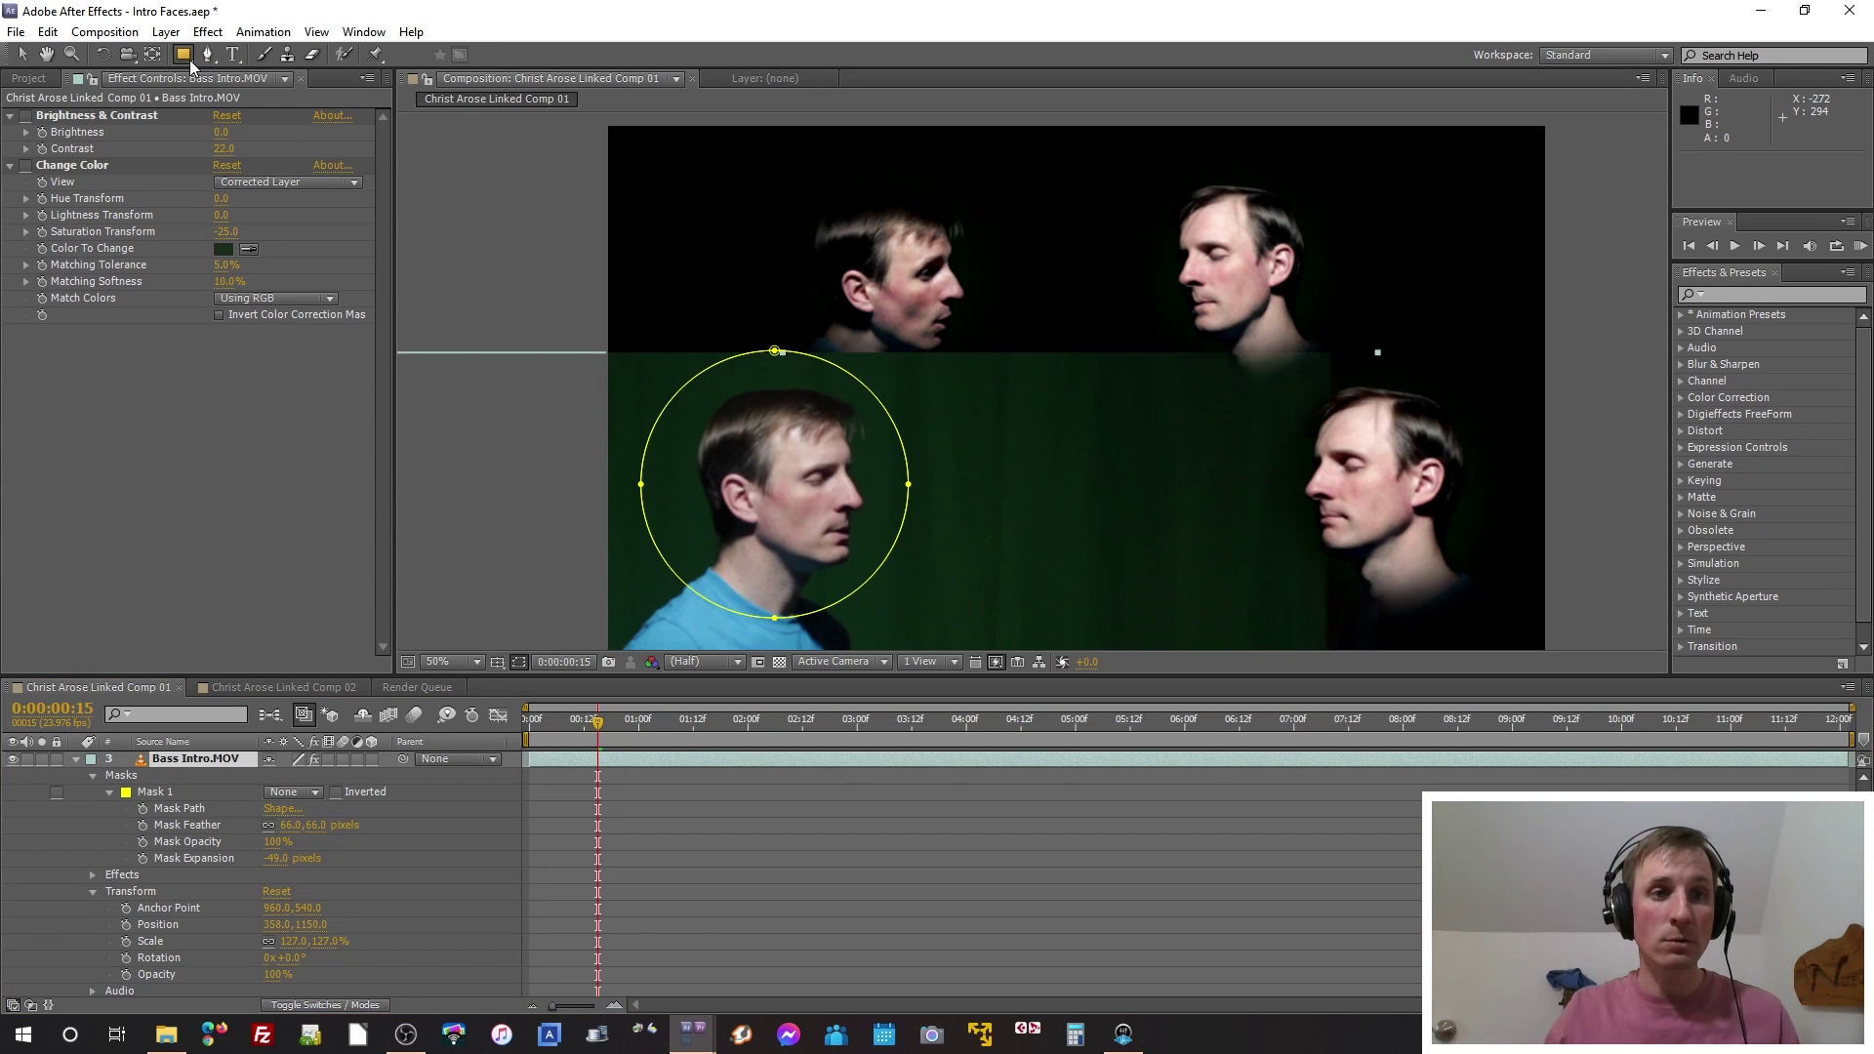
drag(190, 60, 269, 96)
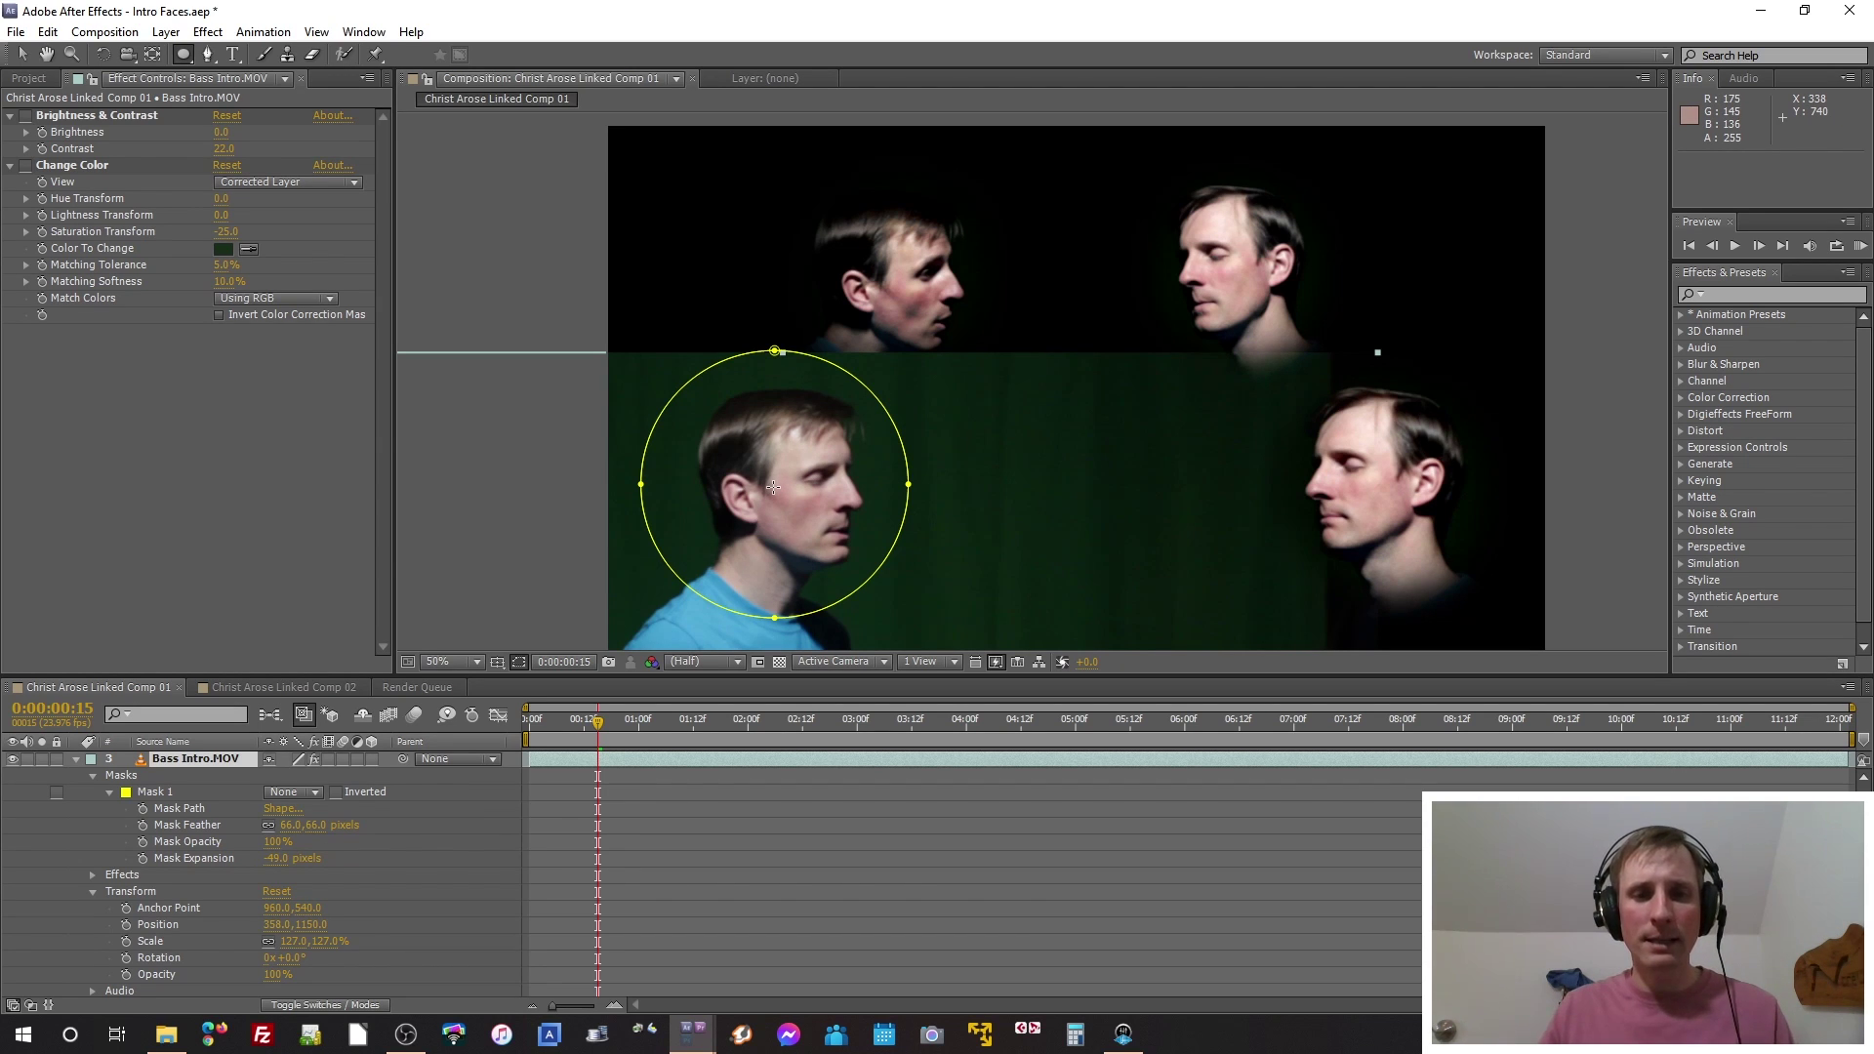
drag(773, 486, 911, 620)
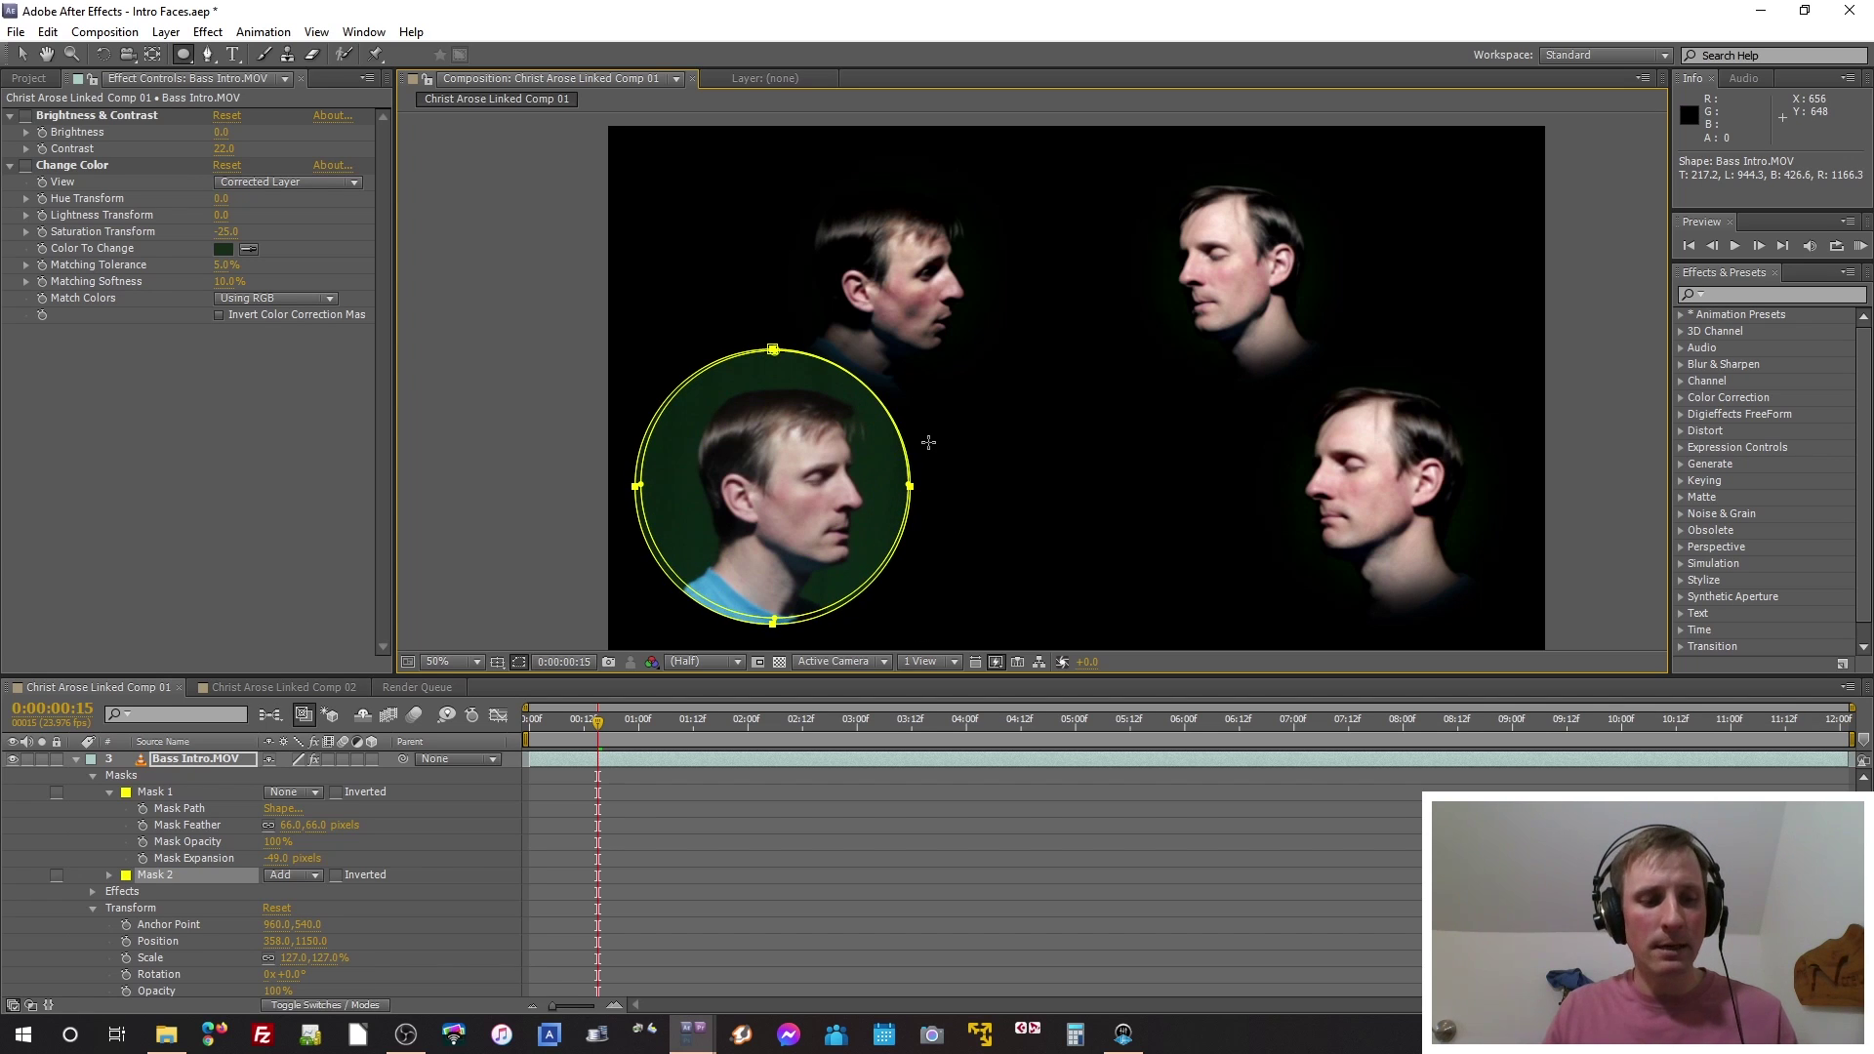
key(ctrl+z)
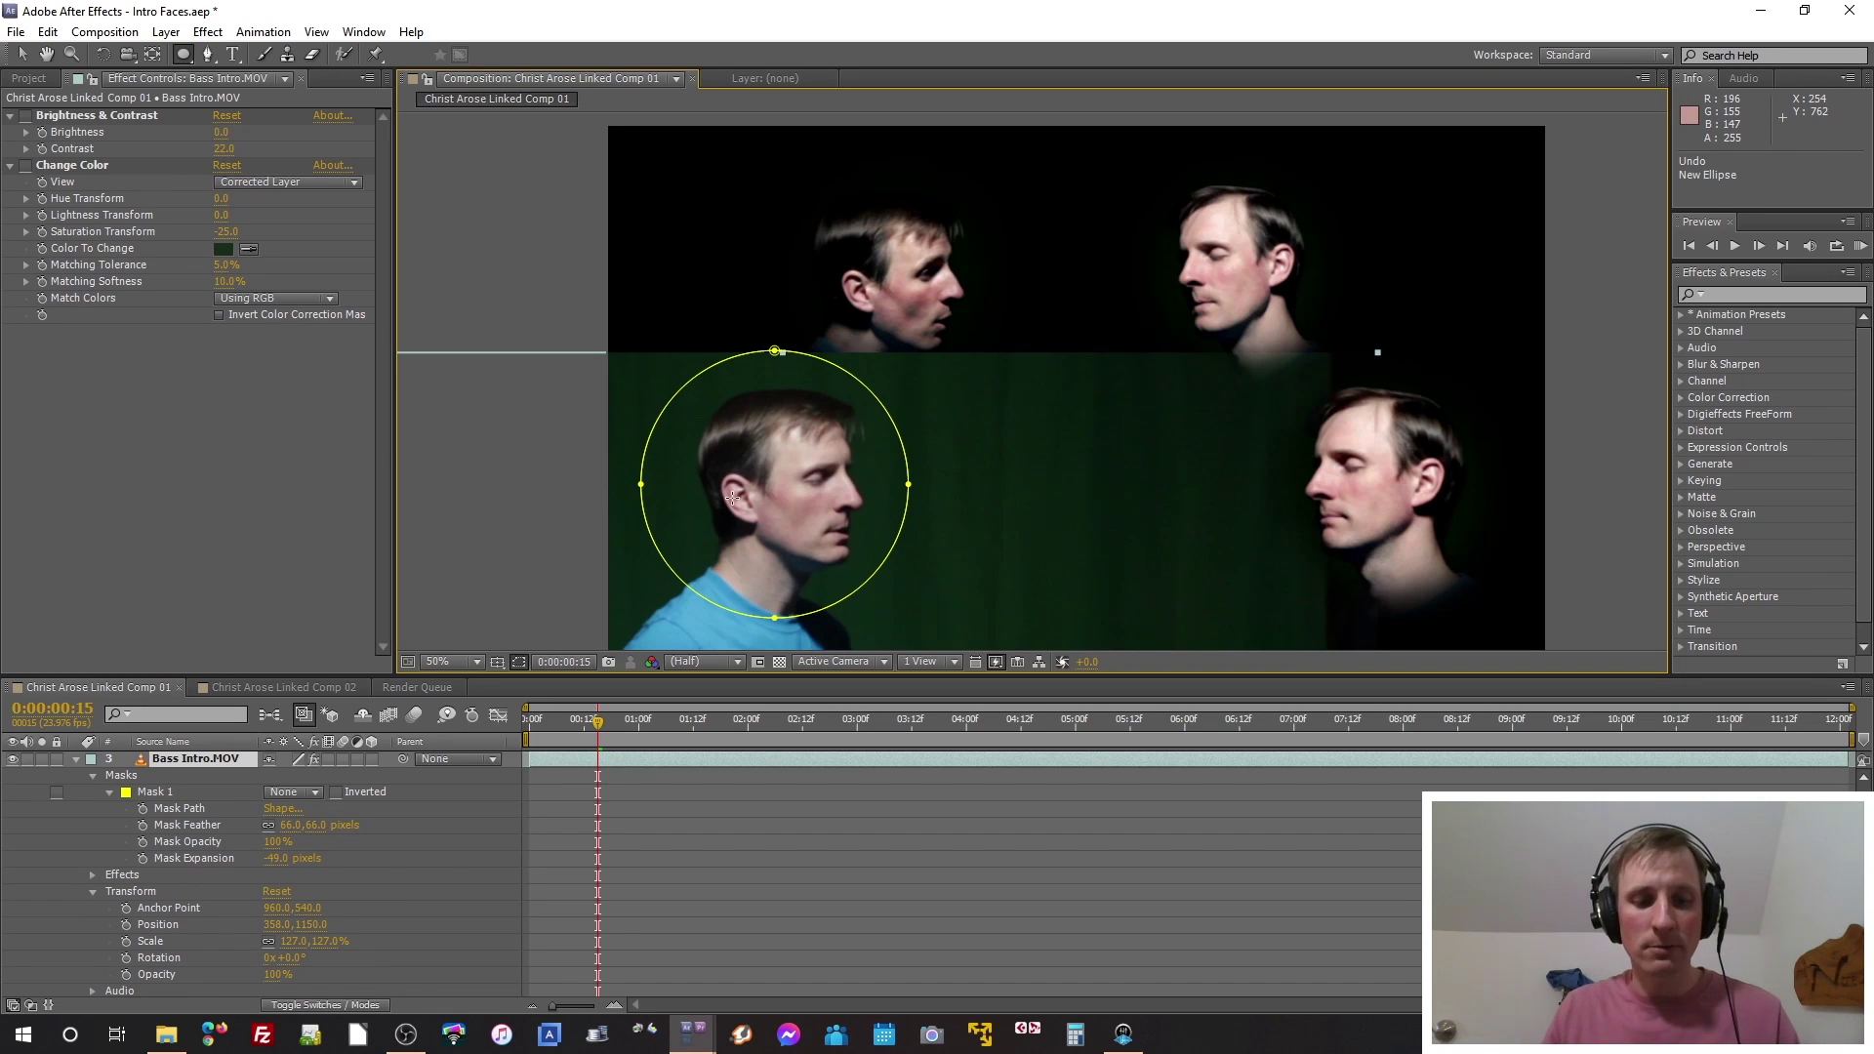
key(v)
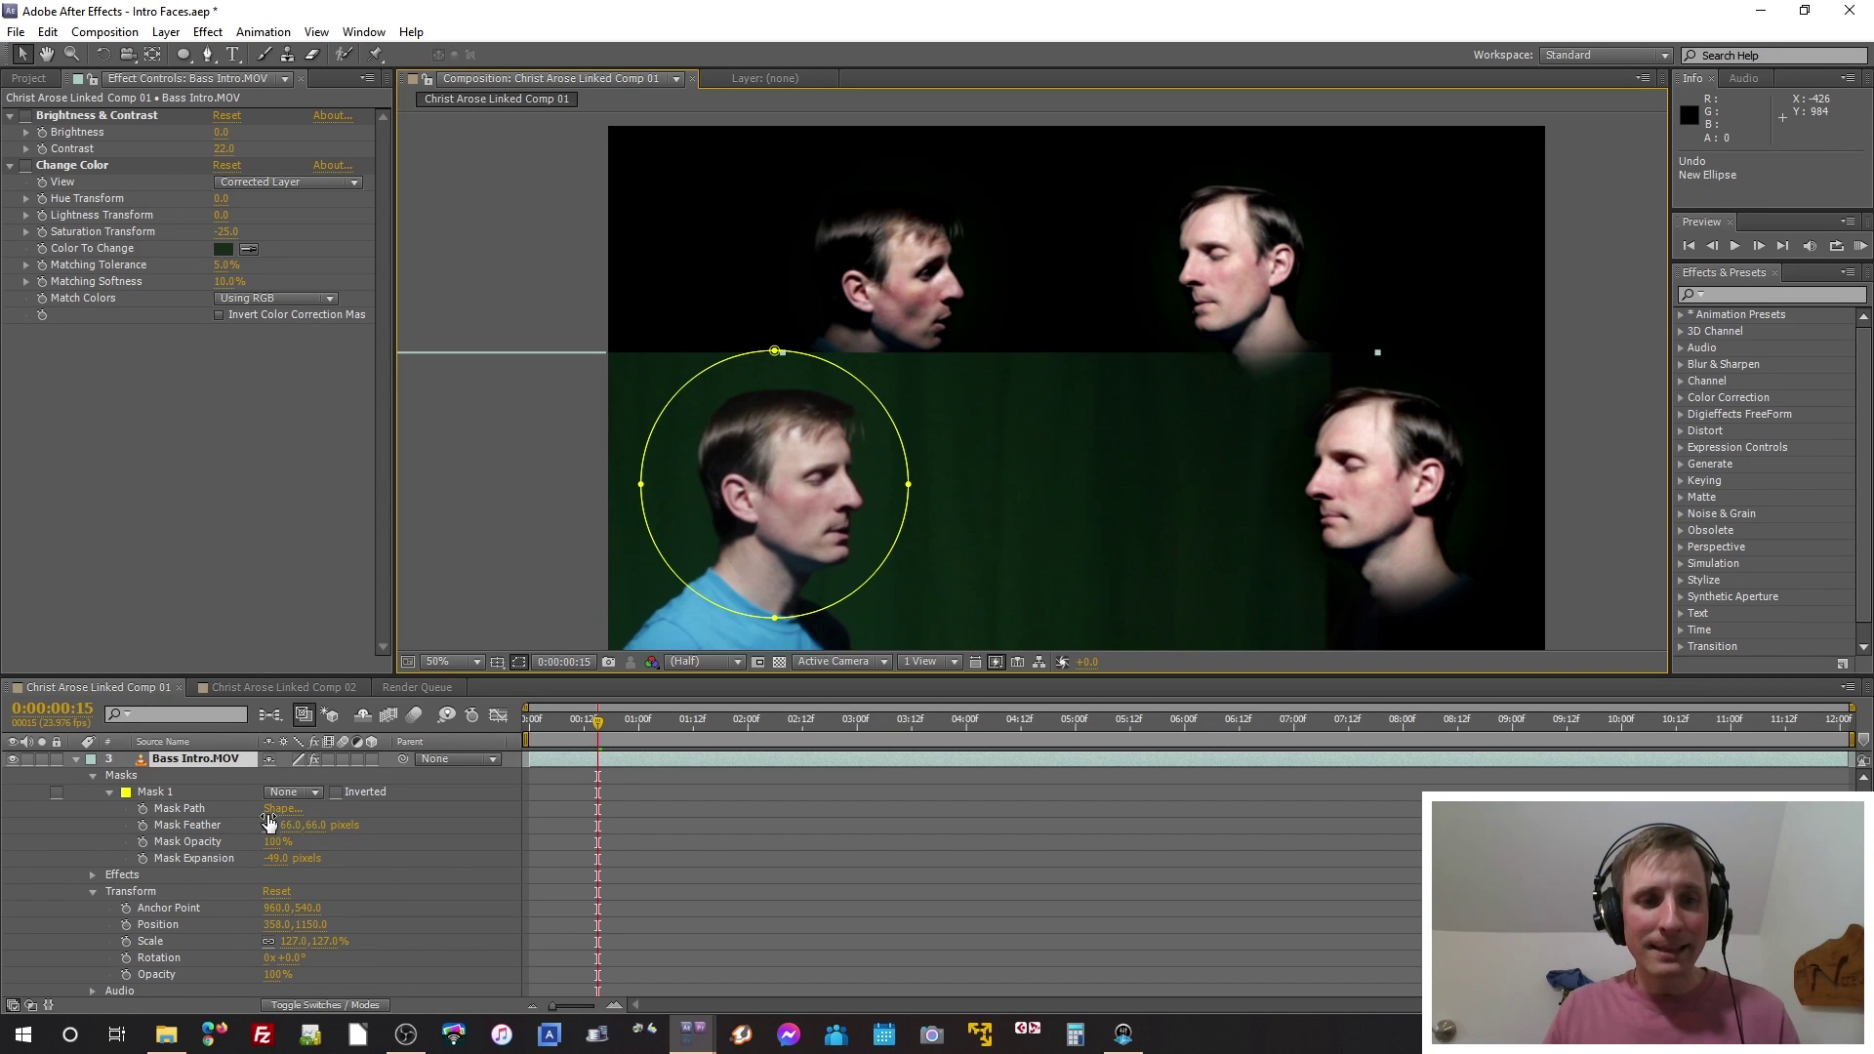
Step: Set the Bass Intro layer's Mask 1 mode back to Add and its feather to 0 pixels
click(305, 791)
click(302, 829)
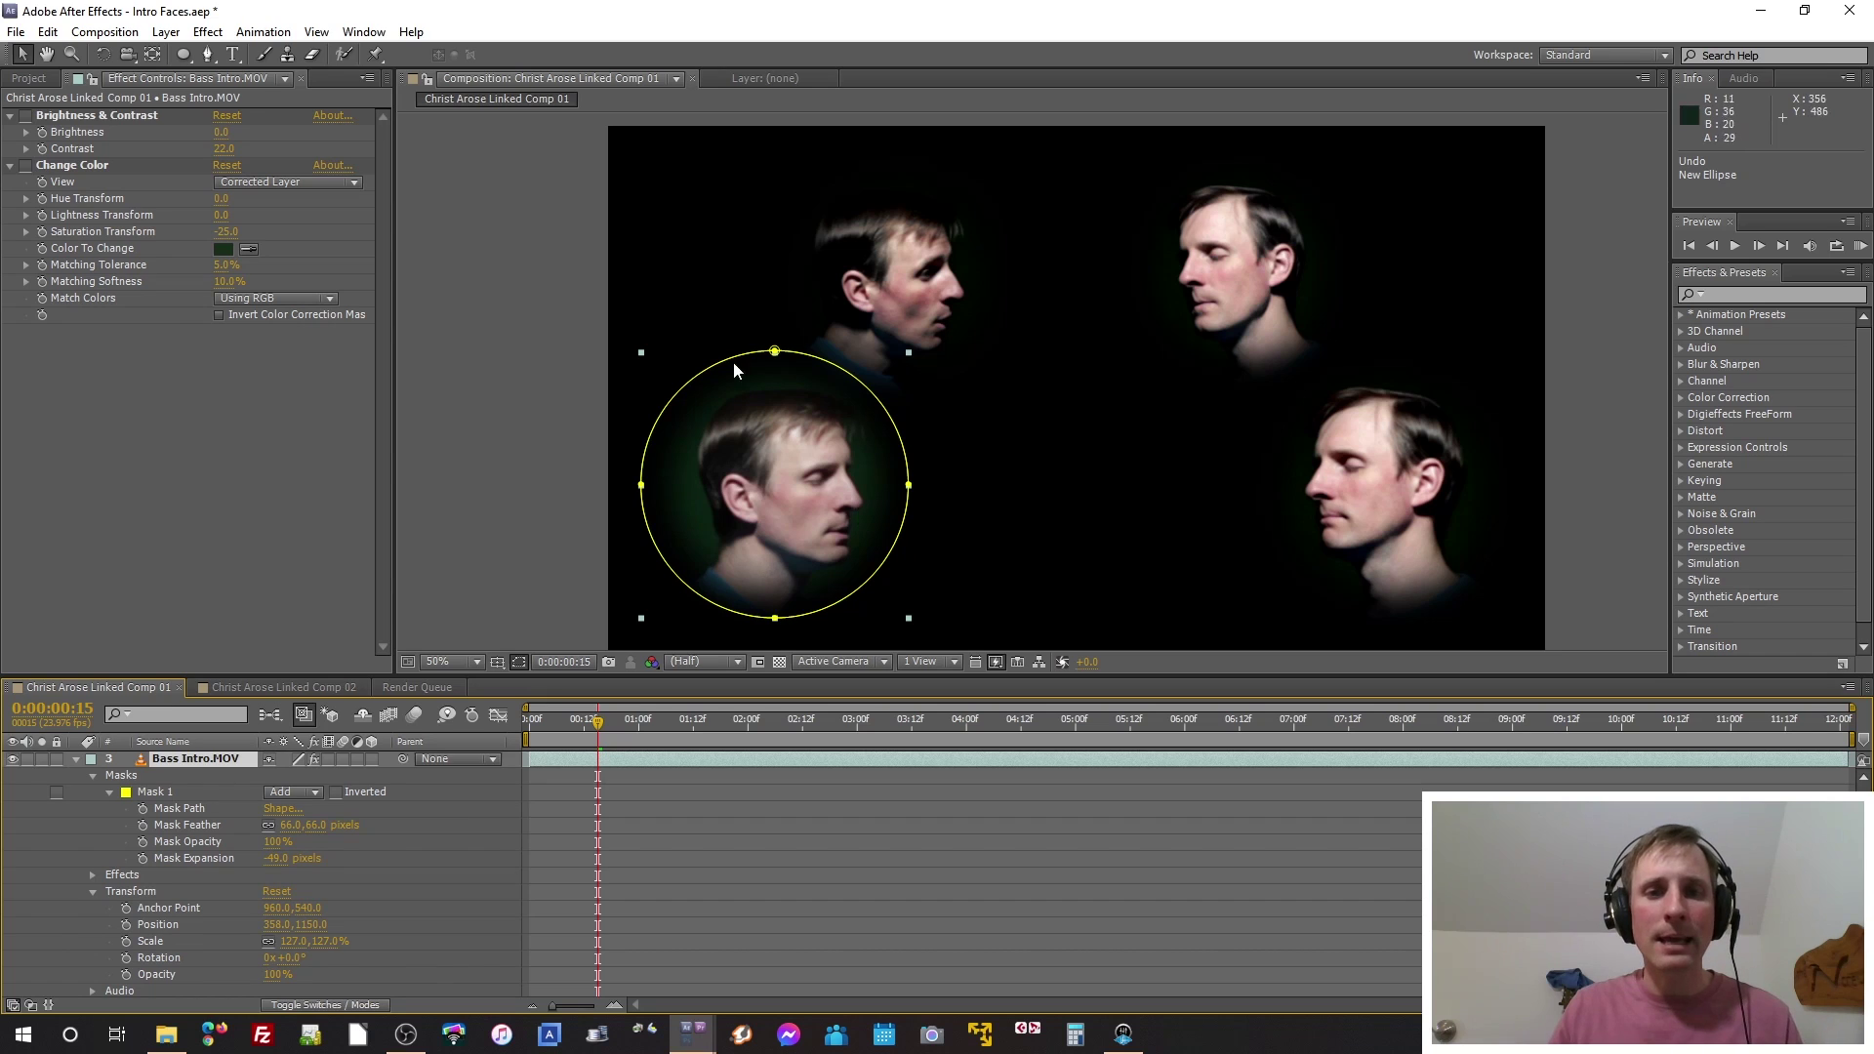
click(290, 825)
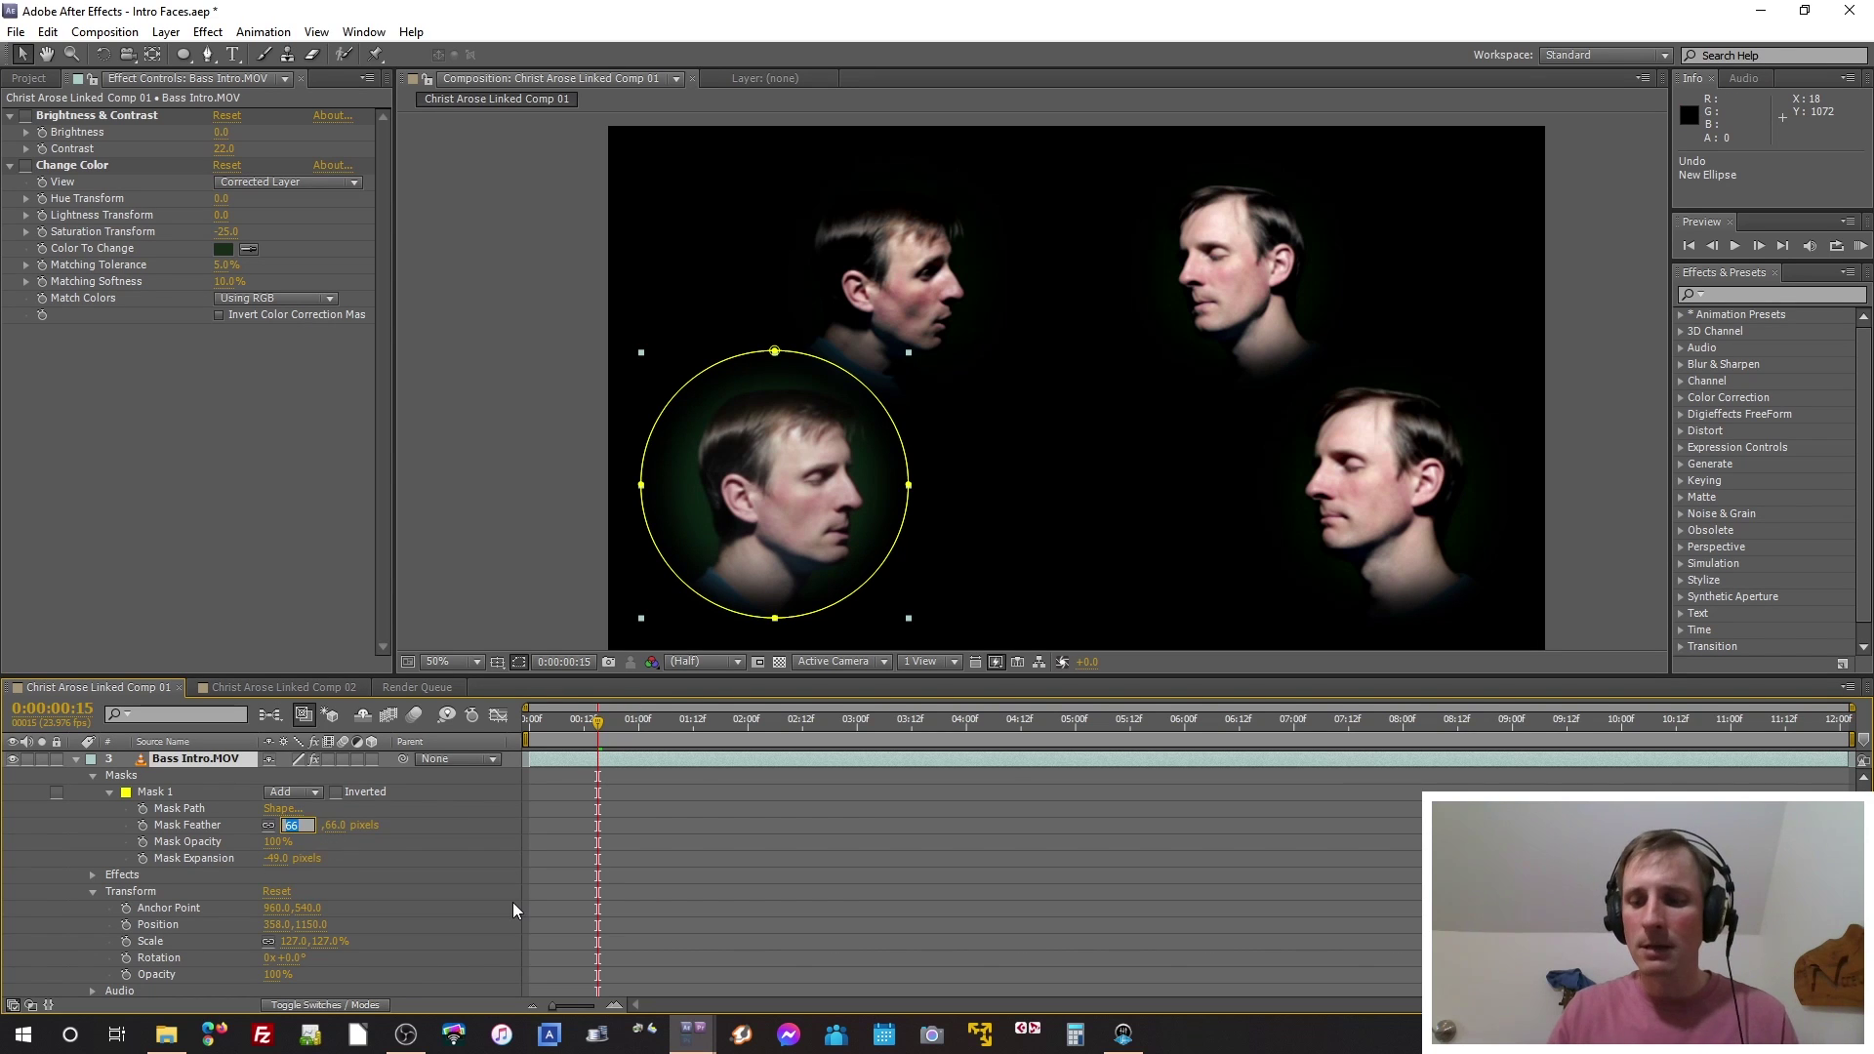
text(0)
key(Return)
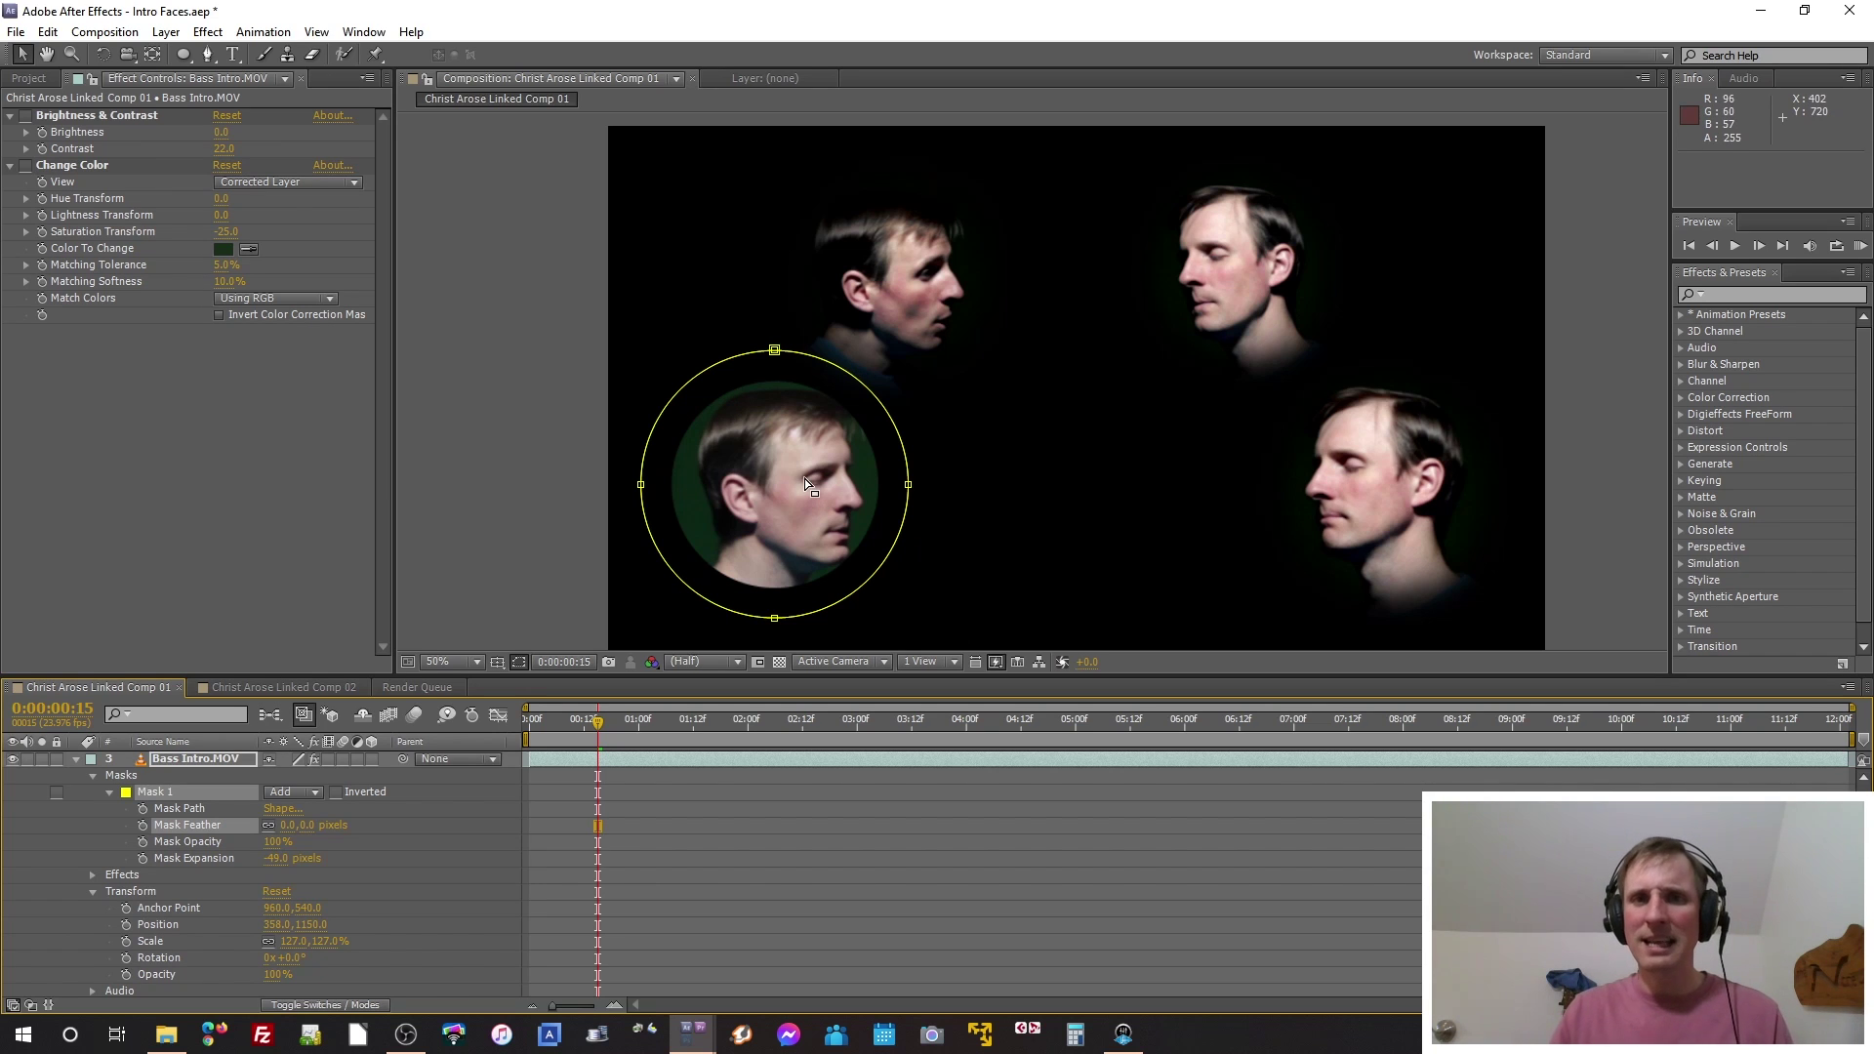
Step: Set the feather of Mask 1 on Bass Intro.MOV to 66 pixels and collapse the layer's properties
click(288, 826)
text(66)
key(Return)
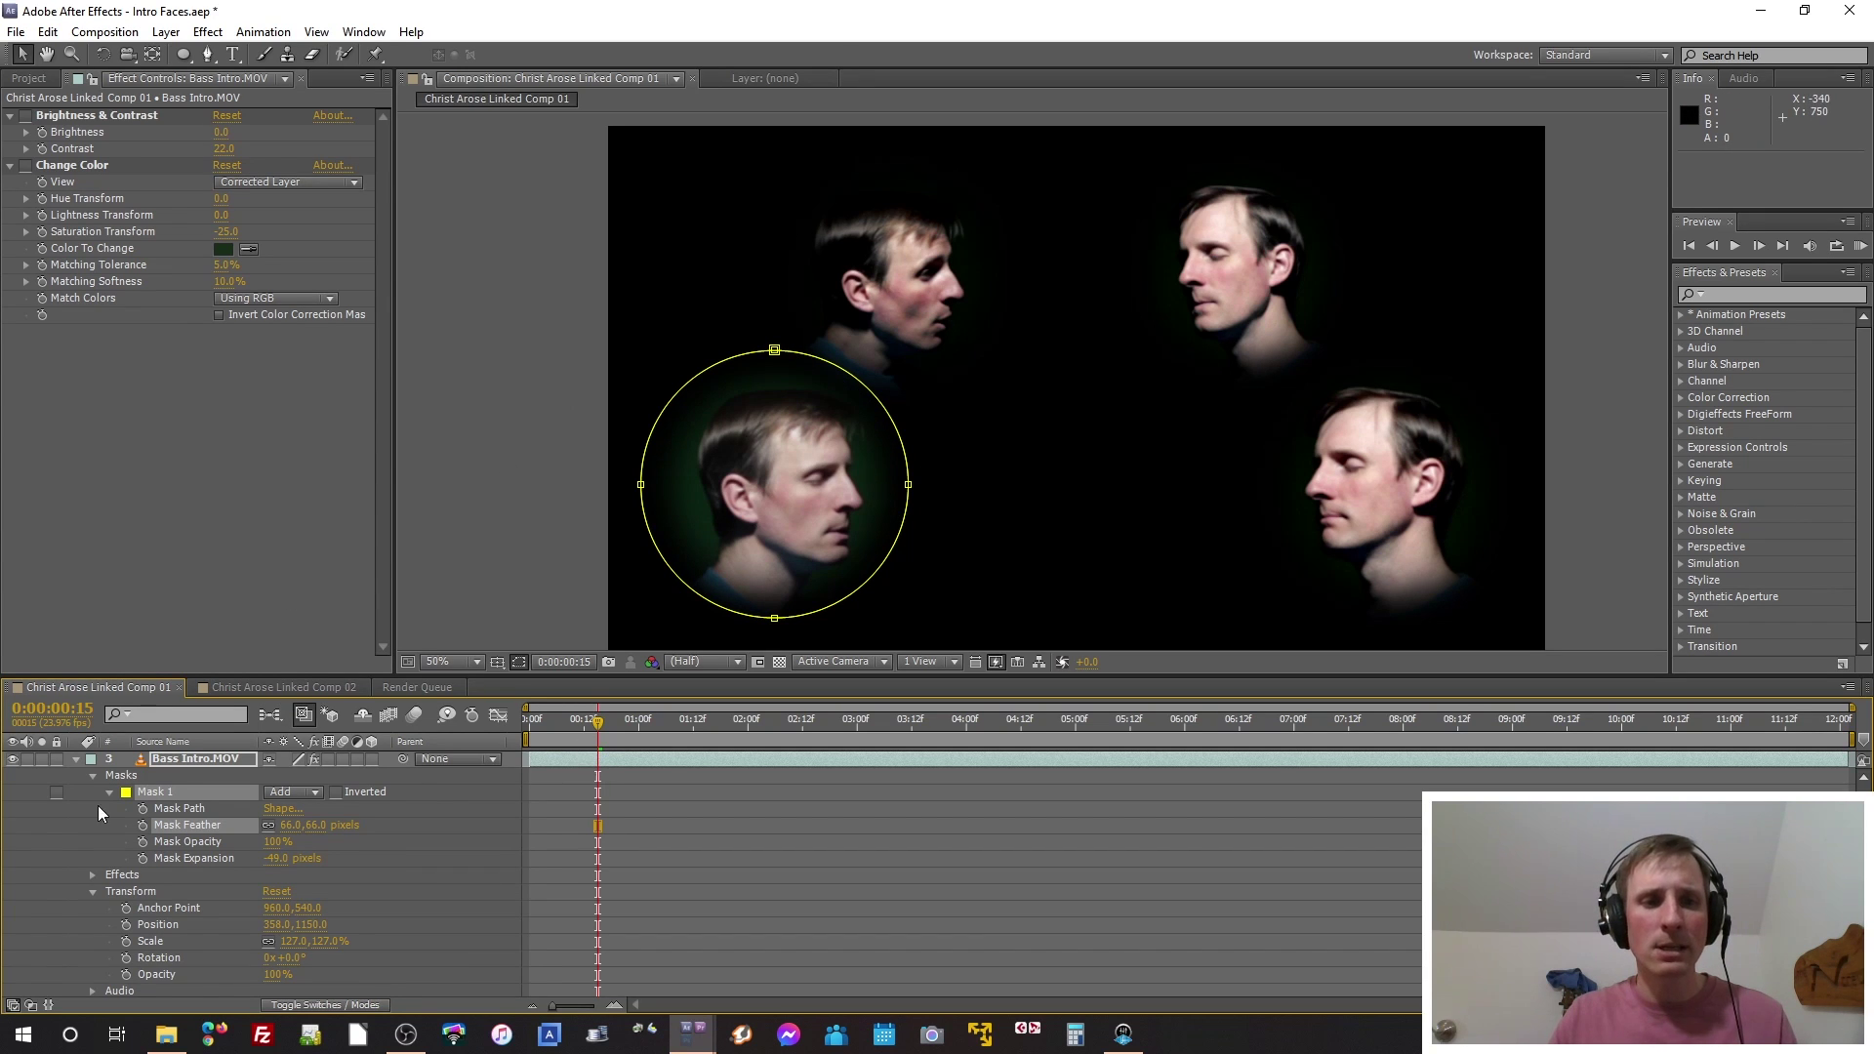
click(76, 759)
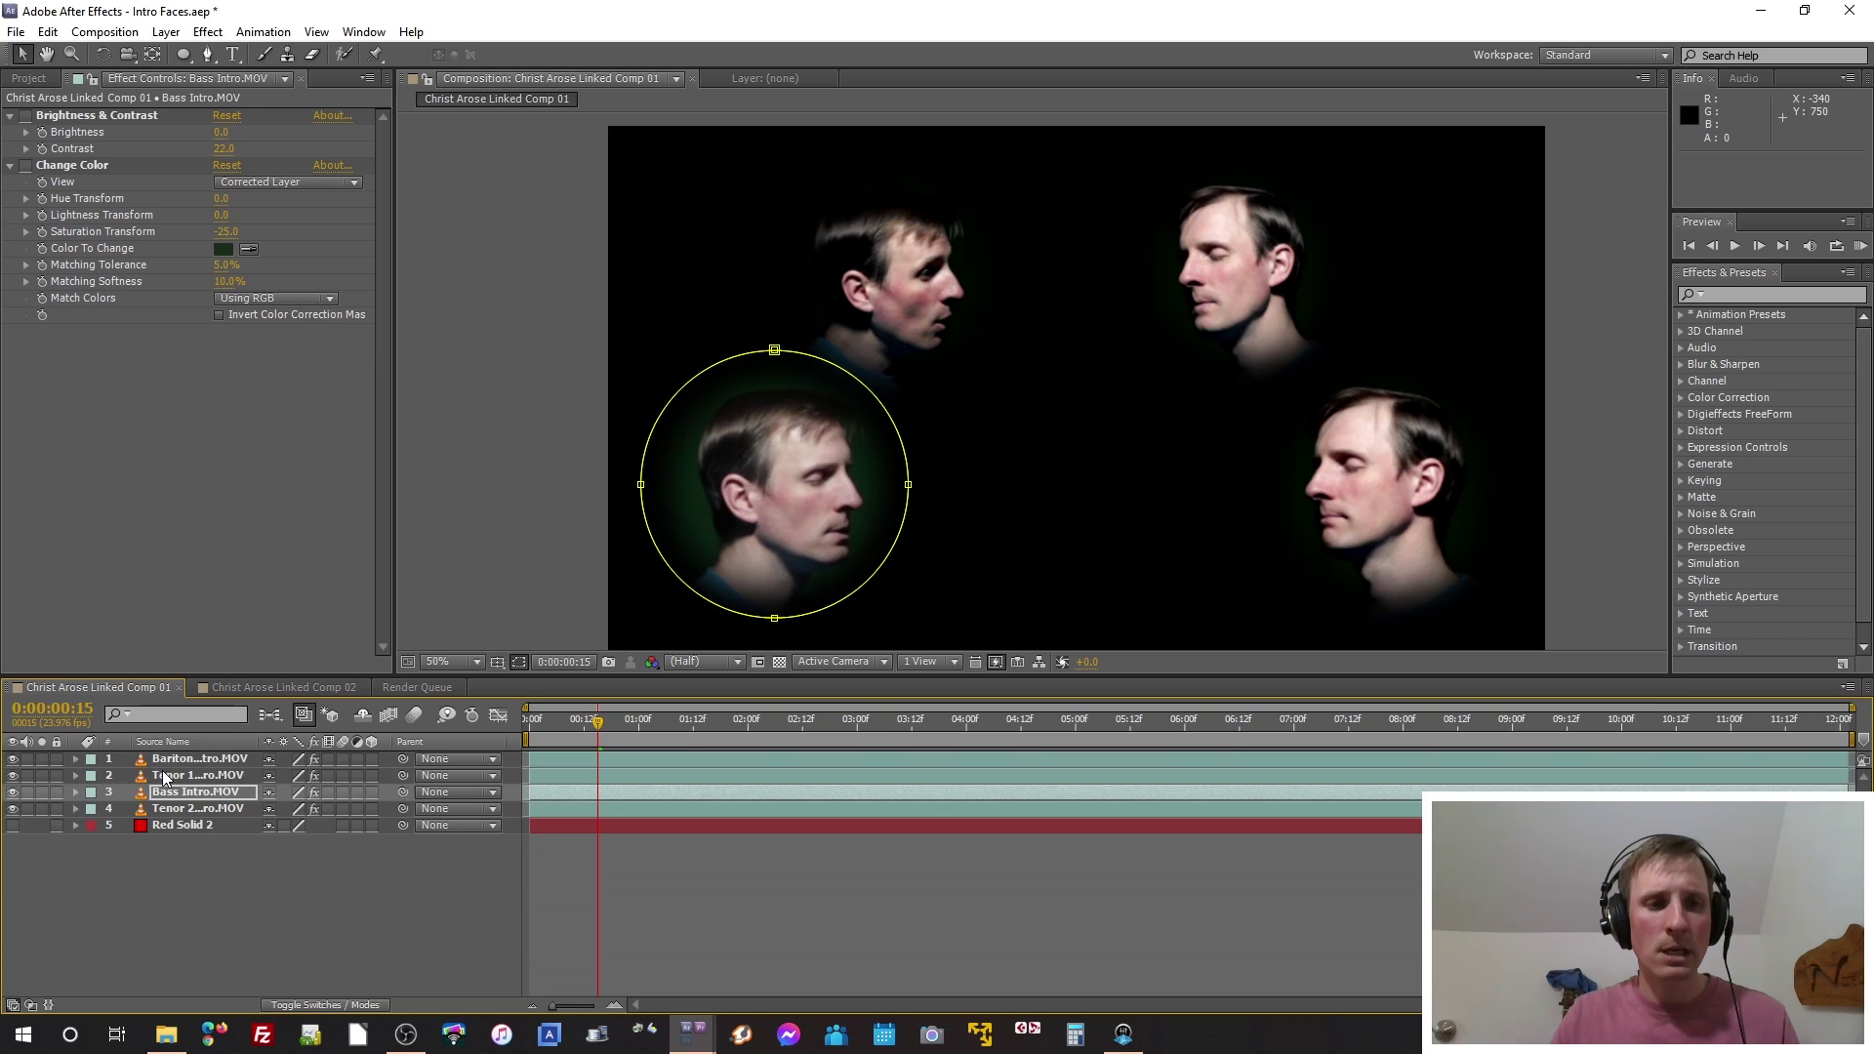
Step: Select the Tenor 2 Intro and Bass Intro layers in turn to compare how their masked backgrounds look
click(162, 773)
click(174, 809)
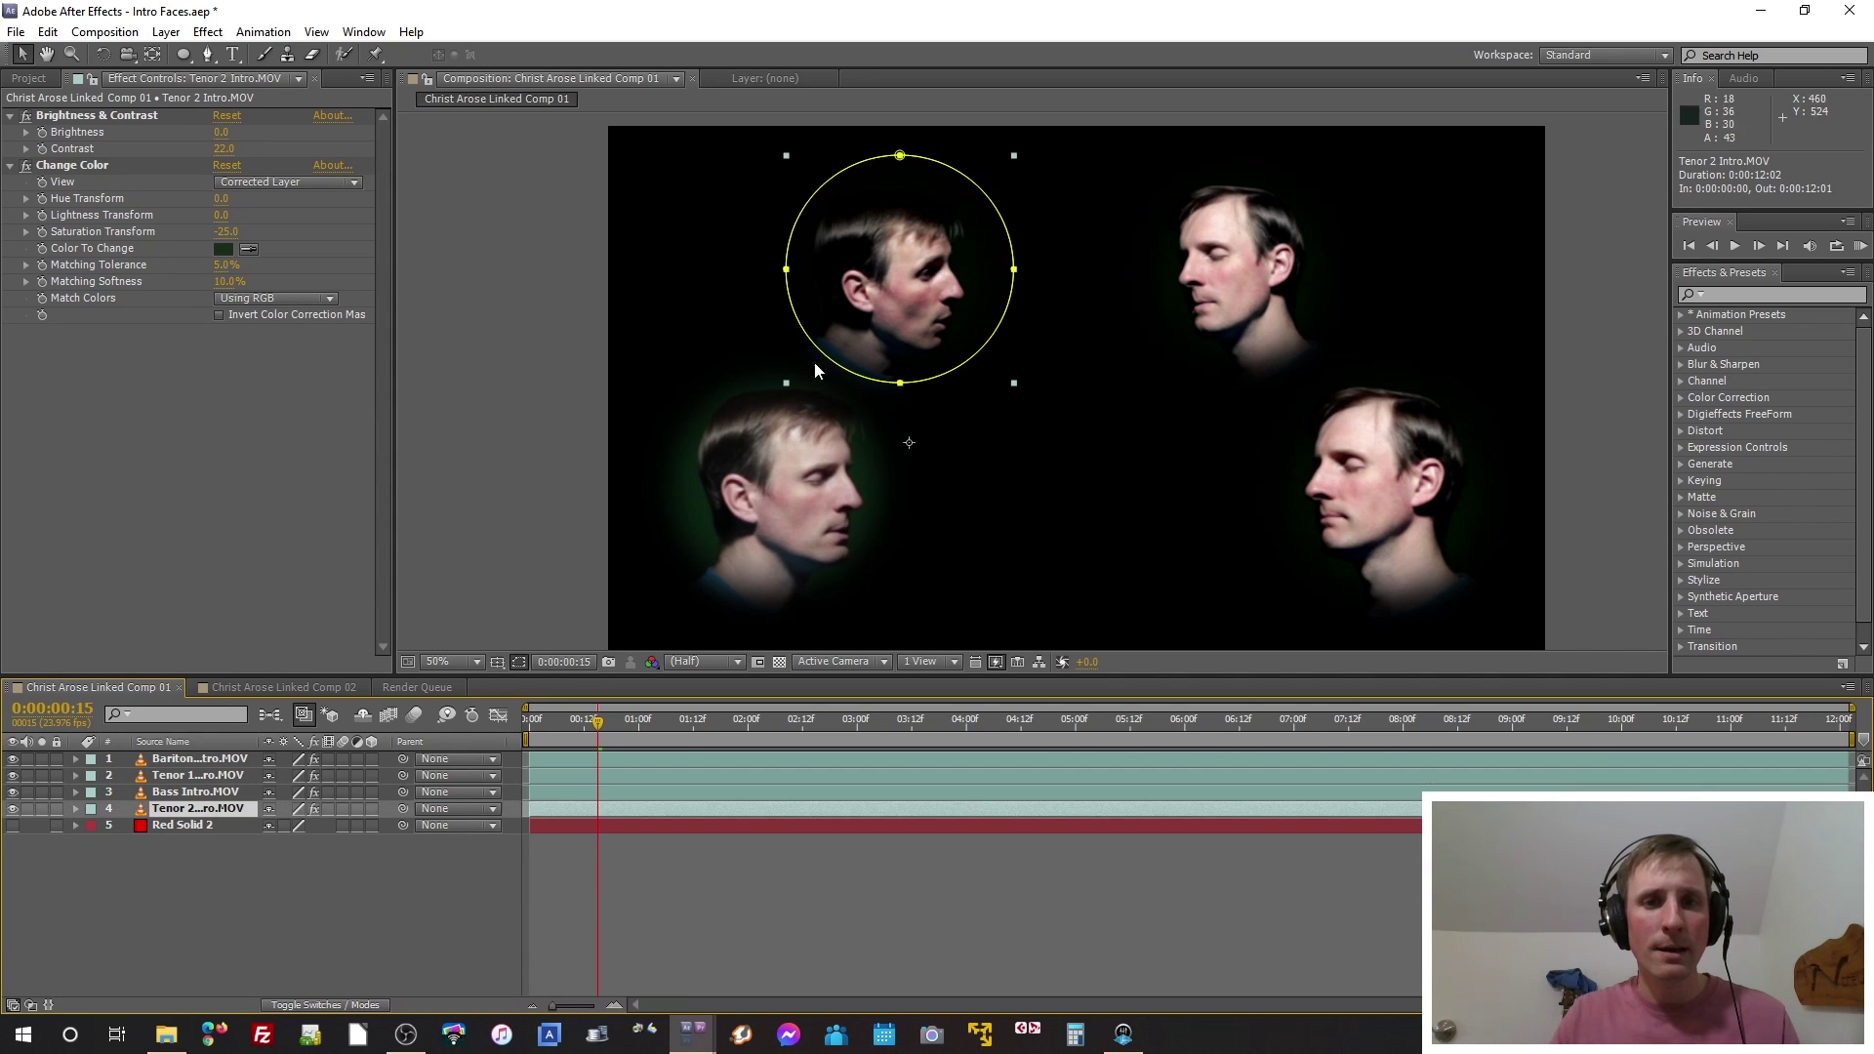
ctrl+click(177, 789)
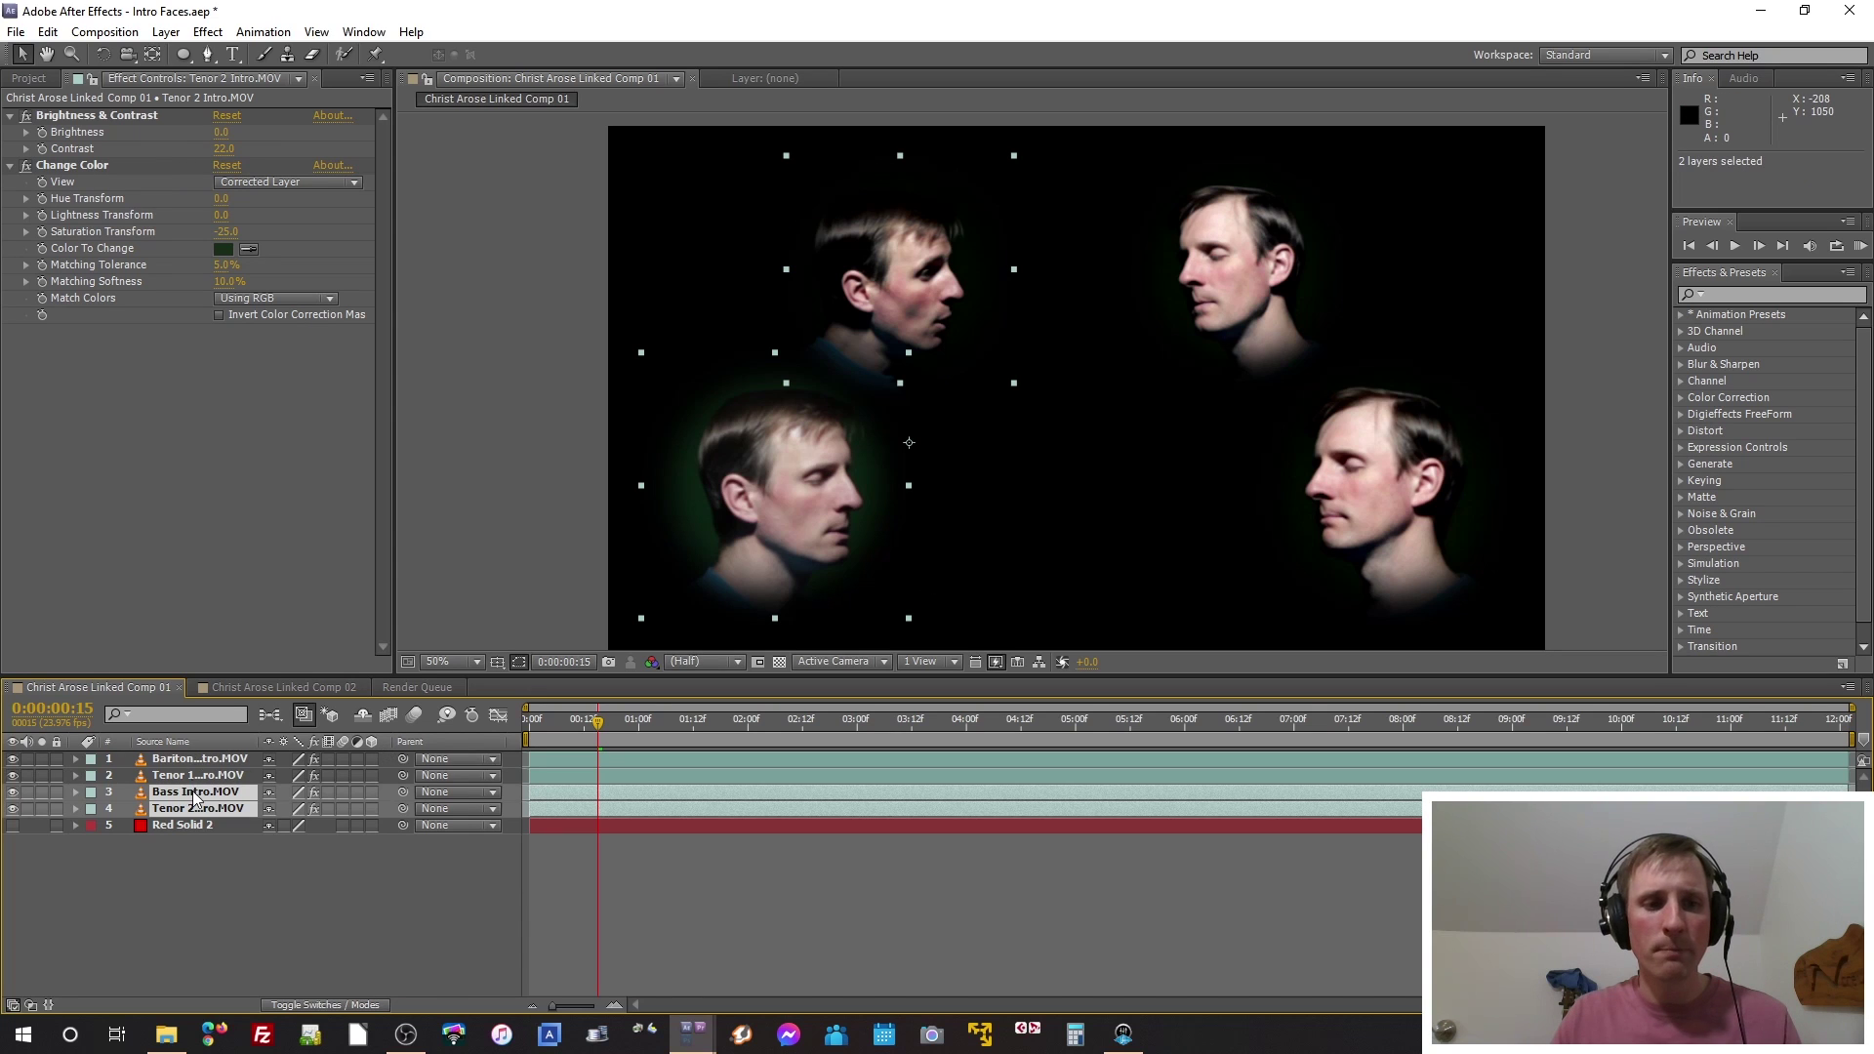
key(ctrl+Up)
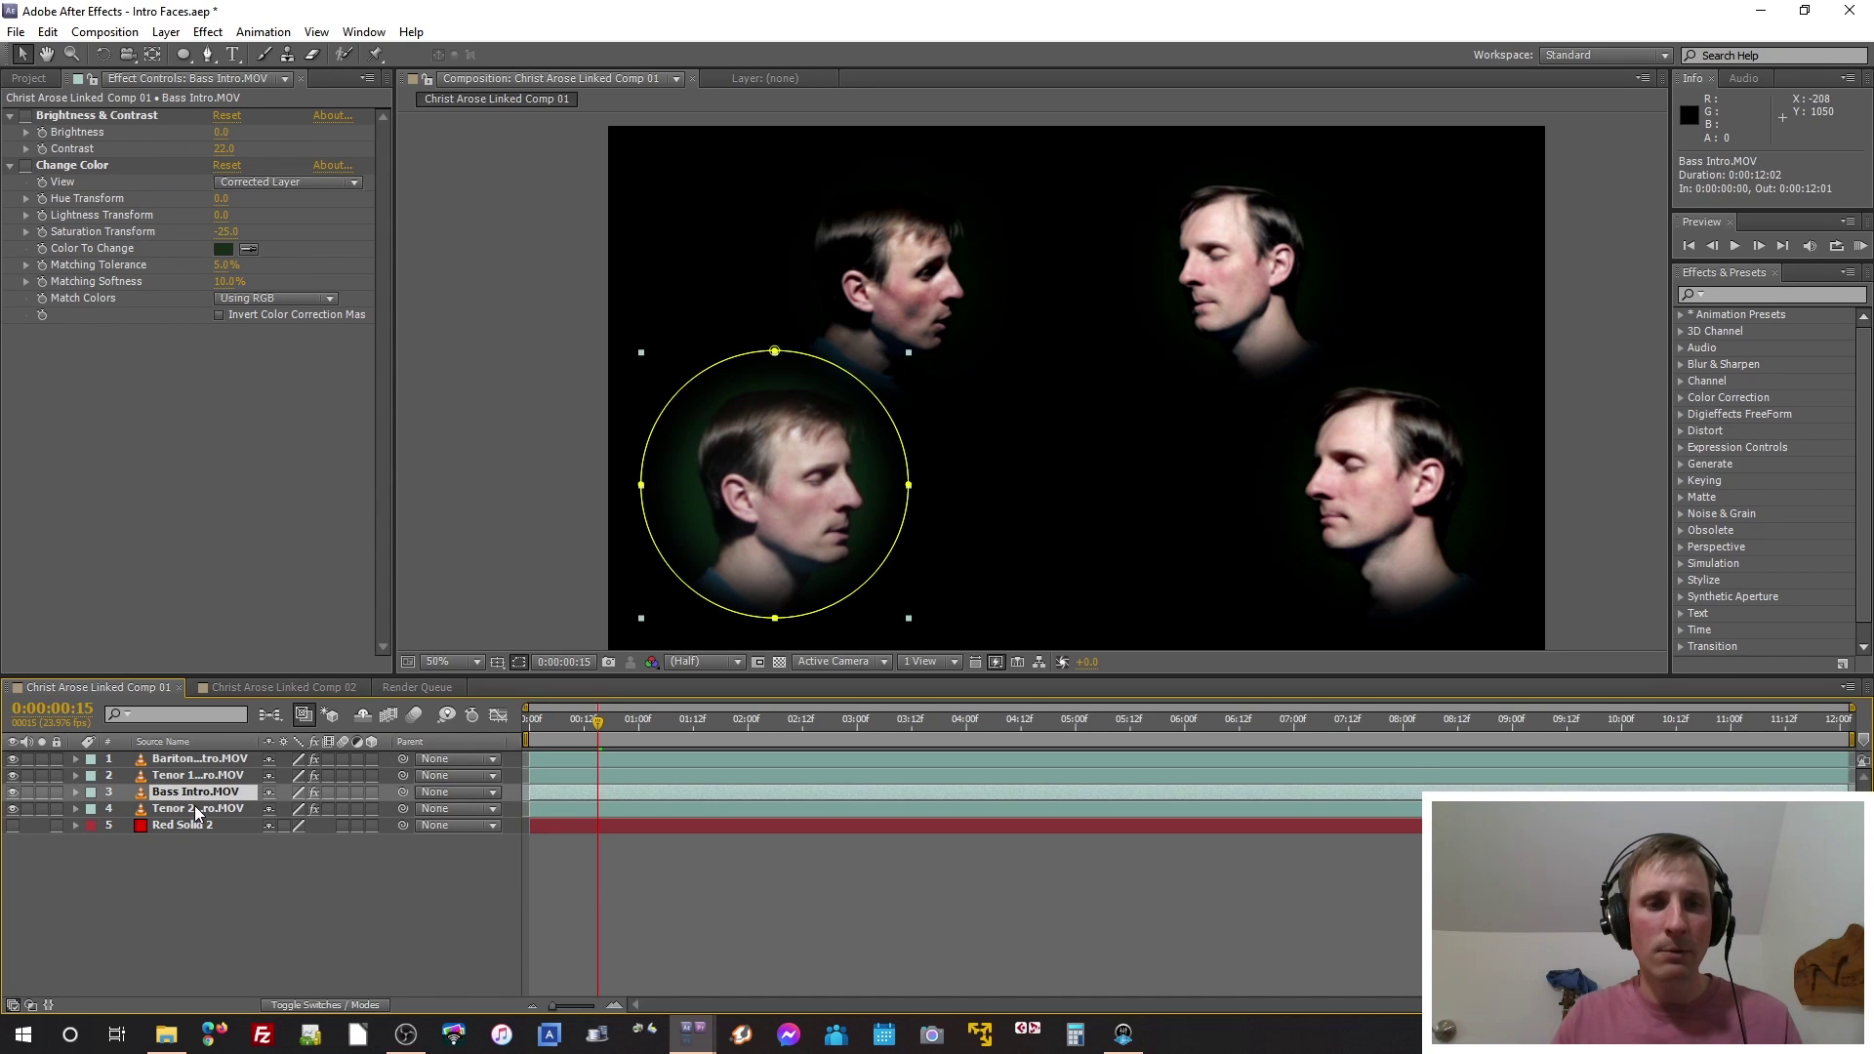
click(198, 810)
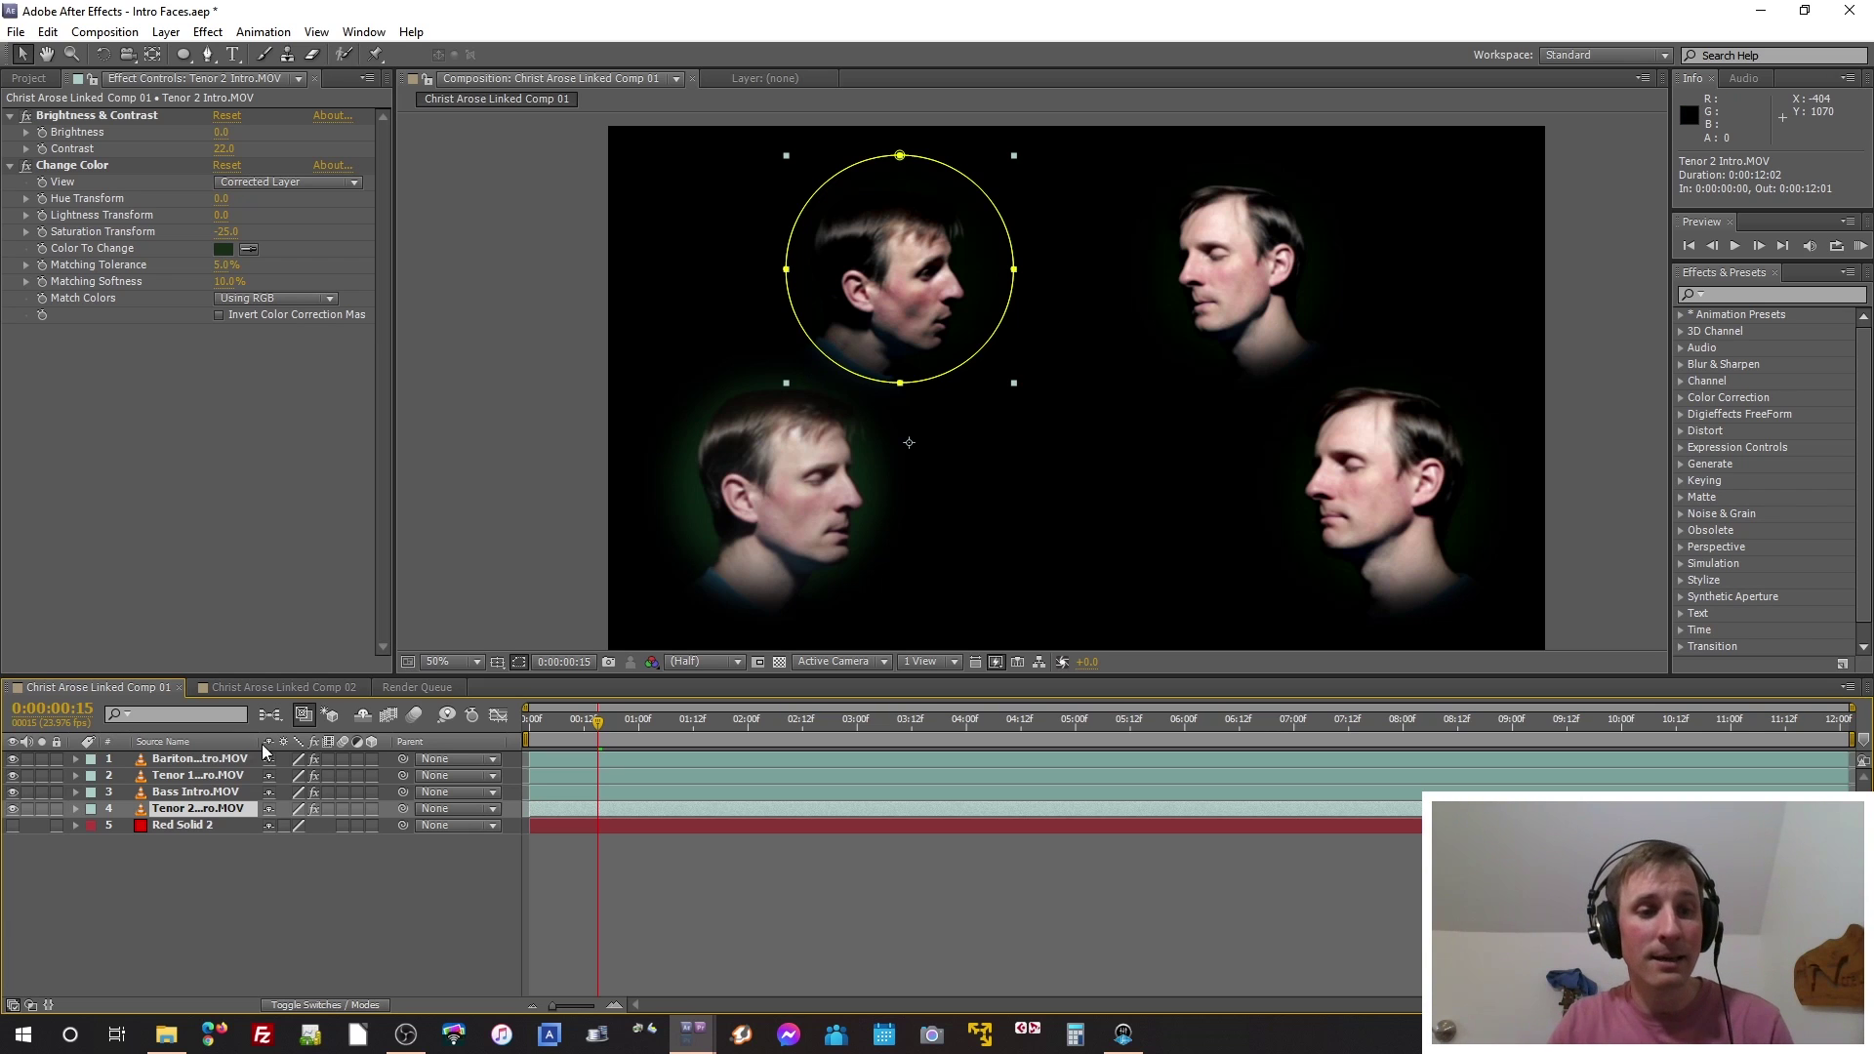
Step: Toggle Brightness & Contrast on the Bass Intro.MOV layer to compare the background with and without it, leaving the effect off
click(175, 792)
click(109, 118)
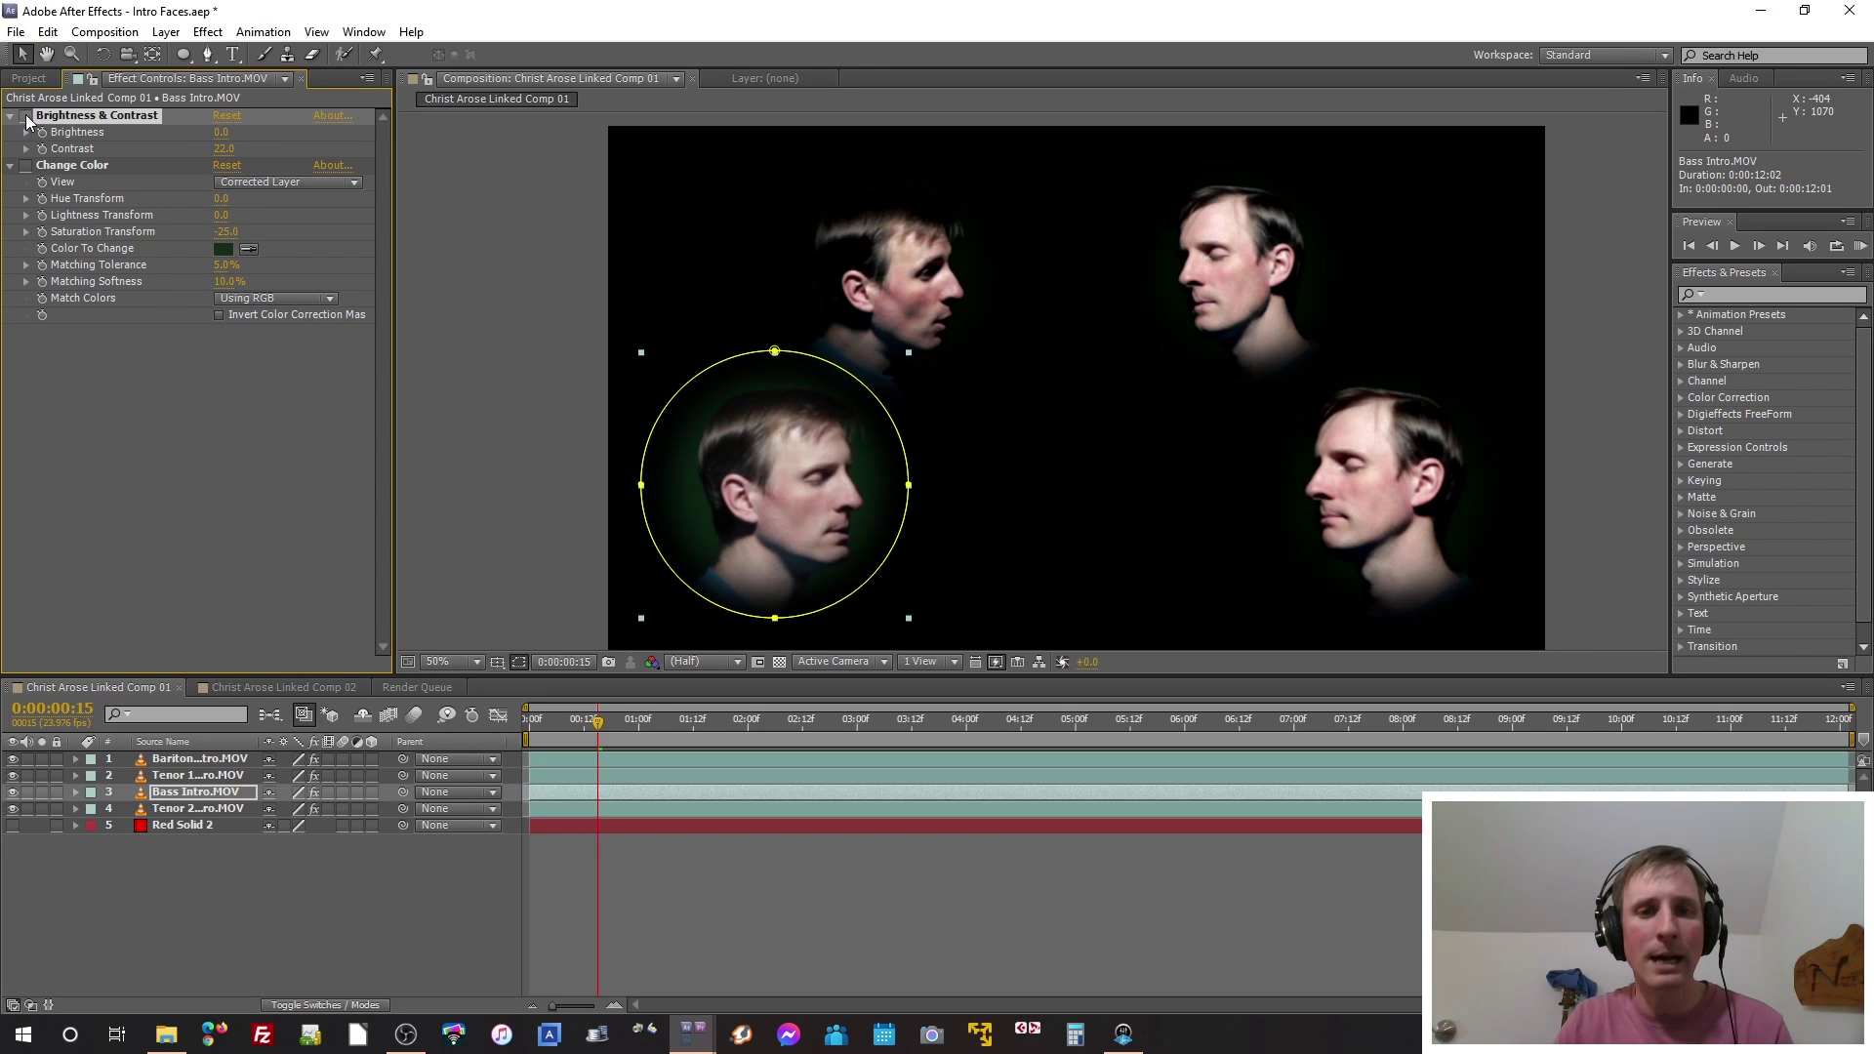
click(26, 116)
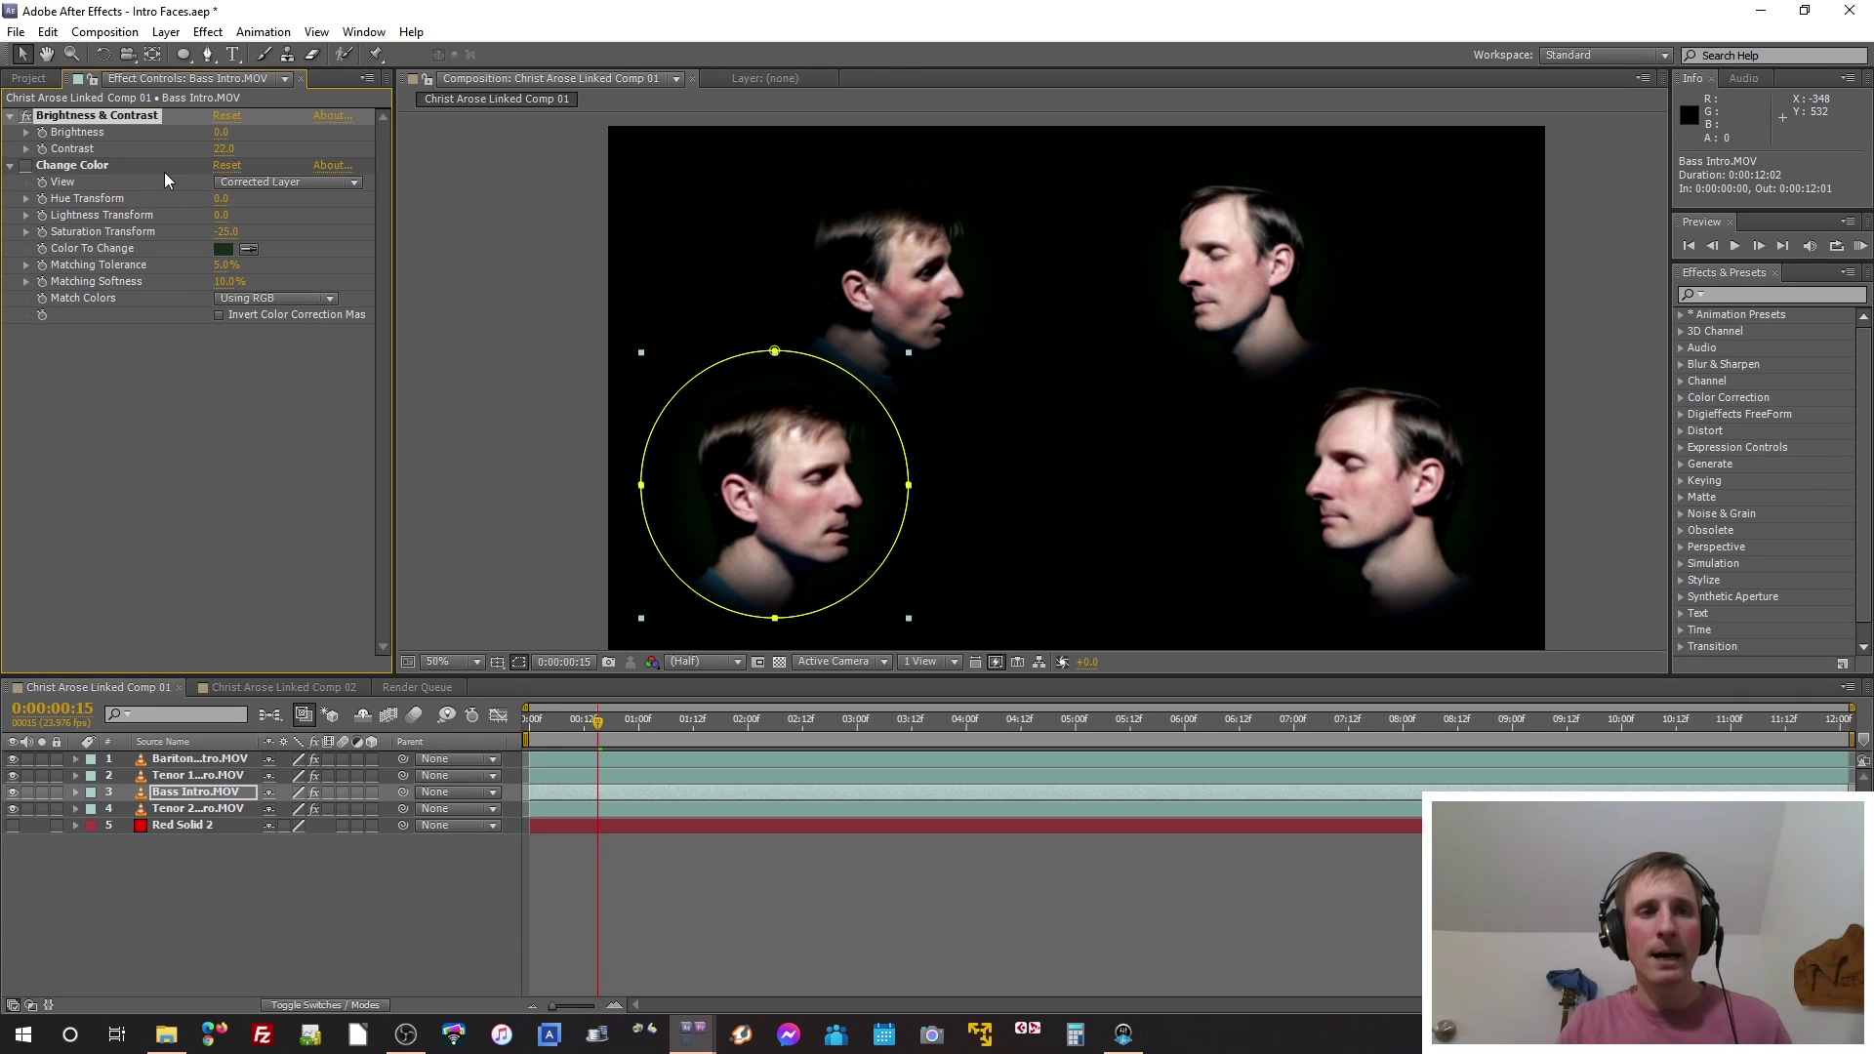
click(27, 116)
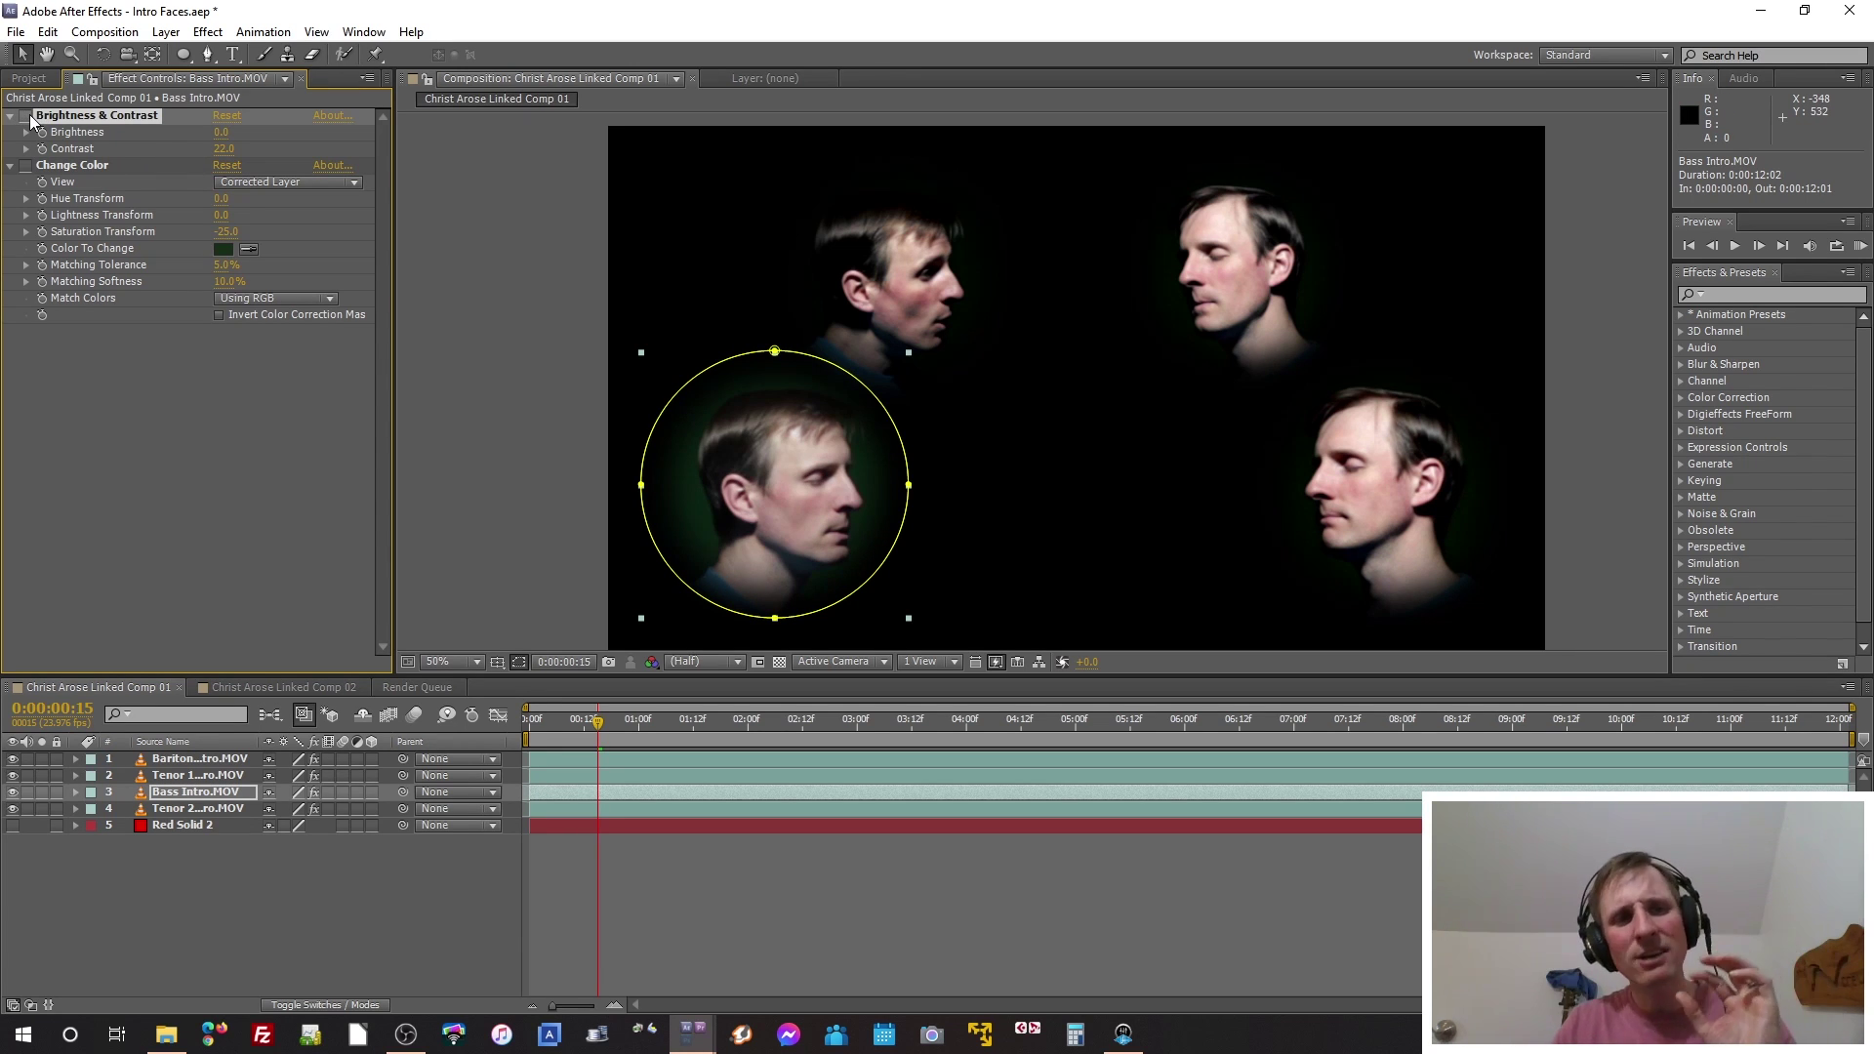
click(26, 117)
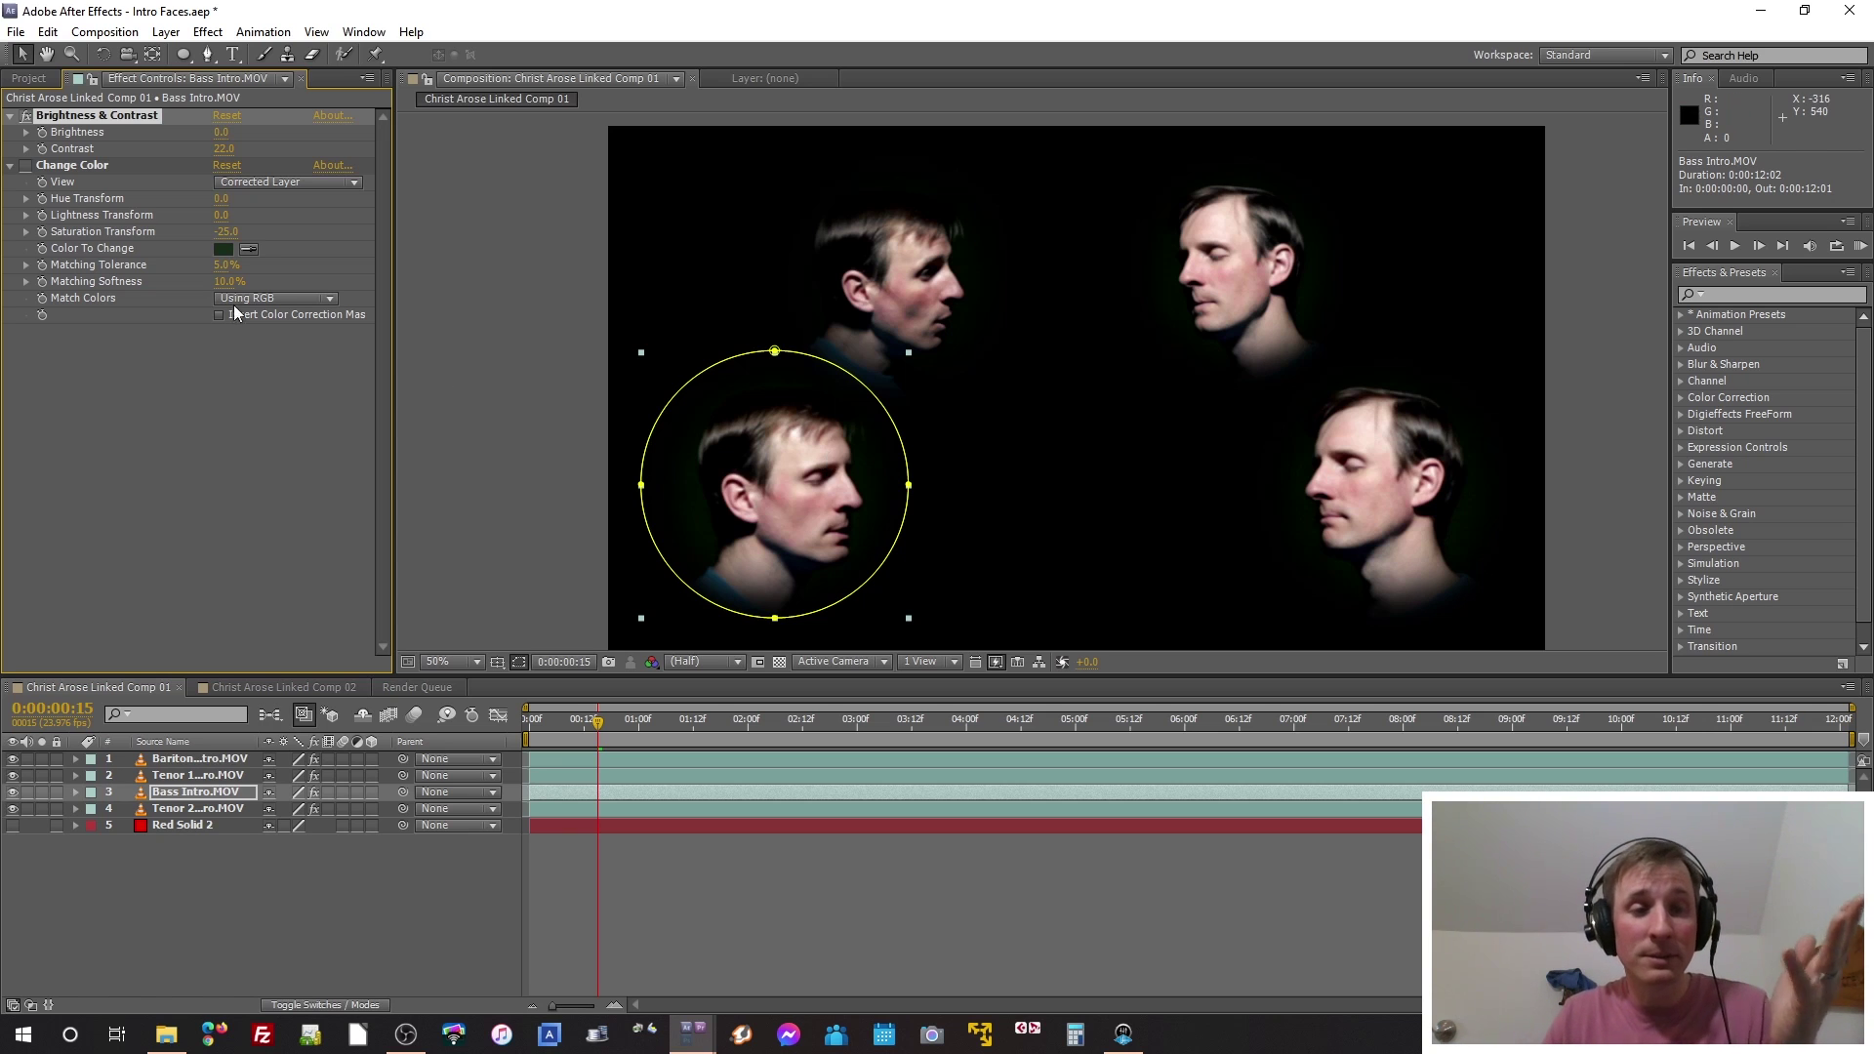
click(27, 118)
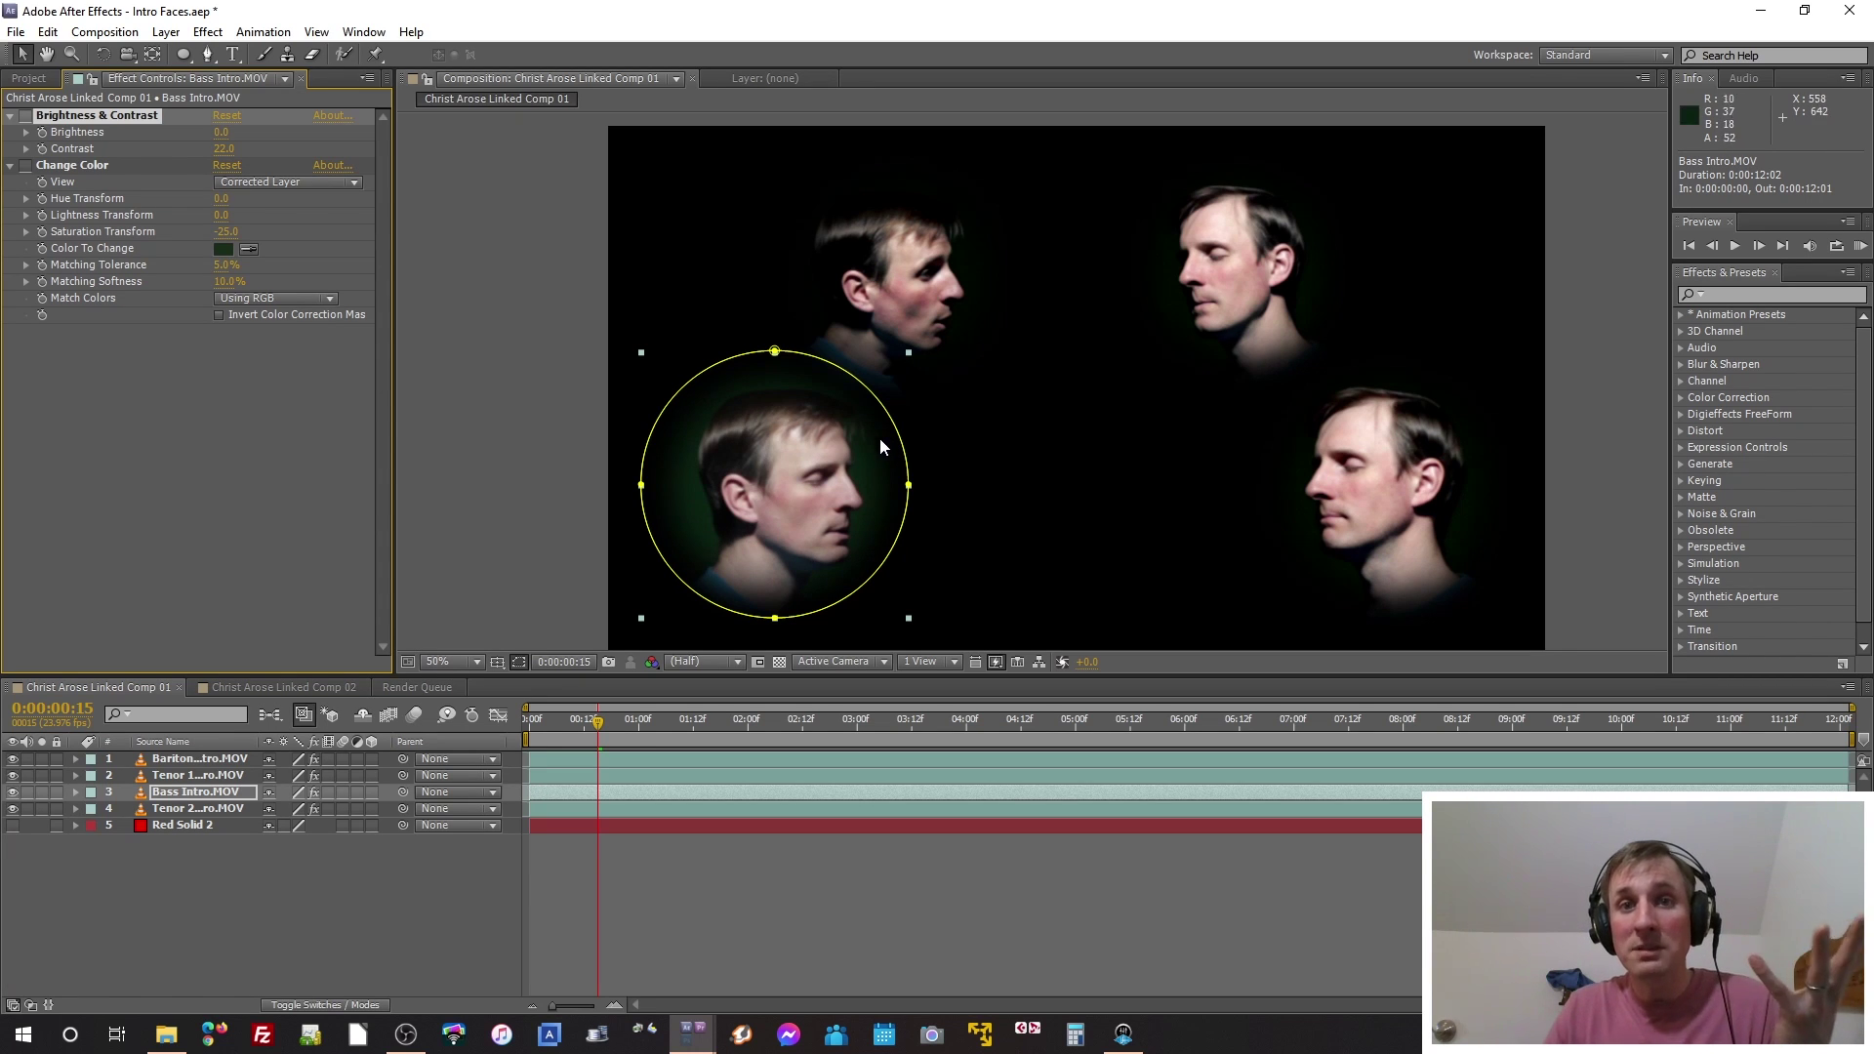
Step: Turn Brightness & Contrast and Change Color back on for the Bass Intro.MOV layer while checking the green tint around the face
click(27, 118)
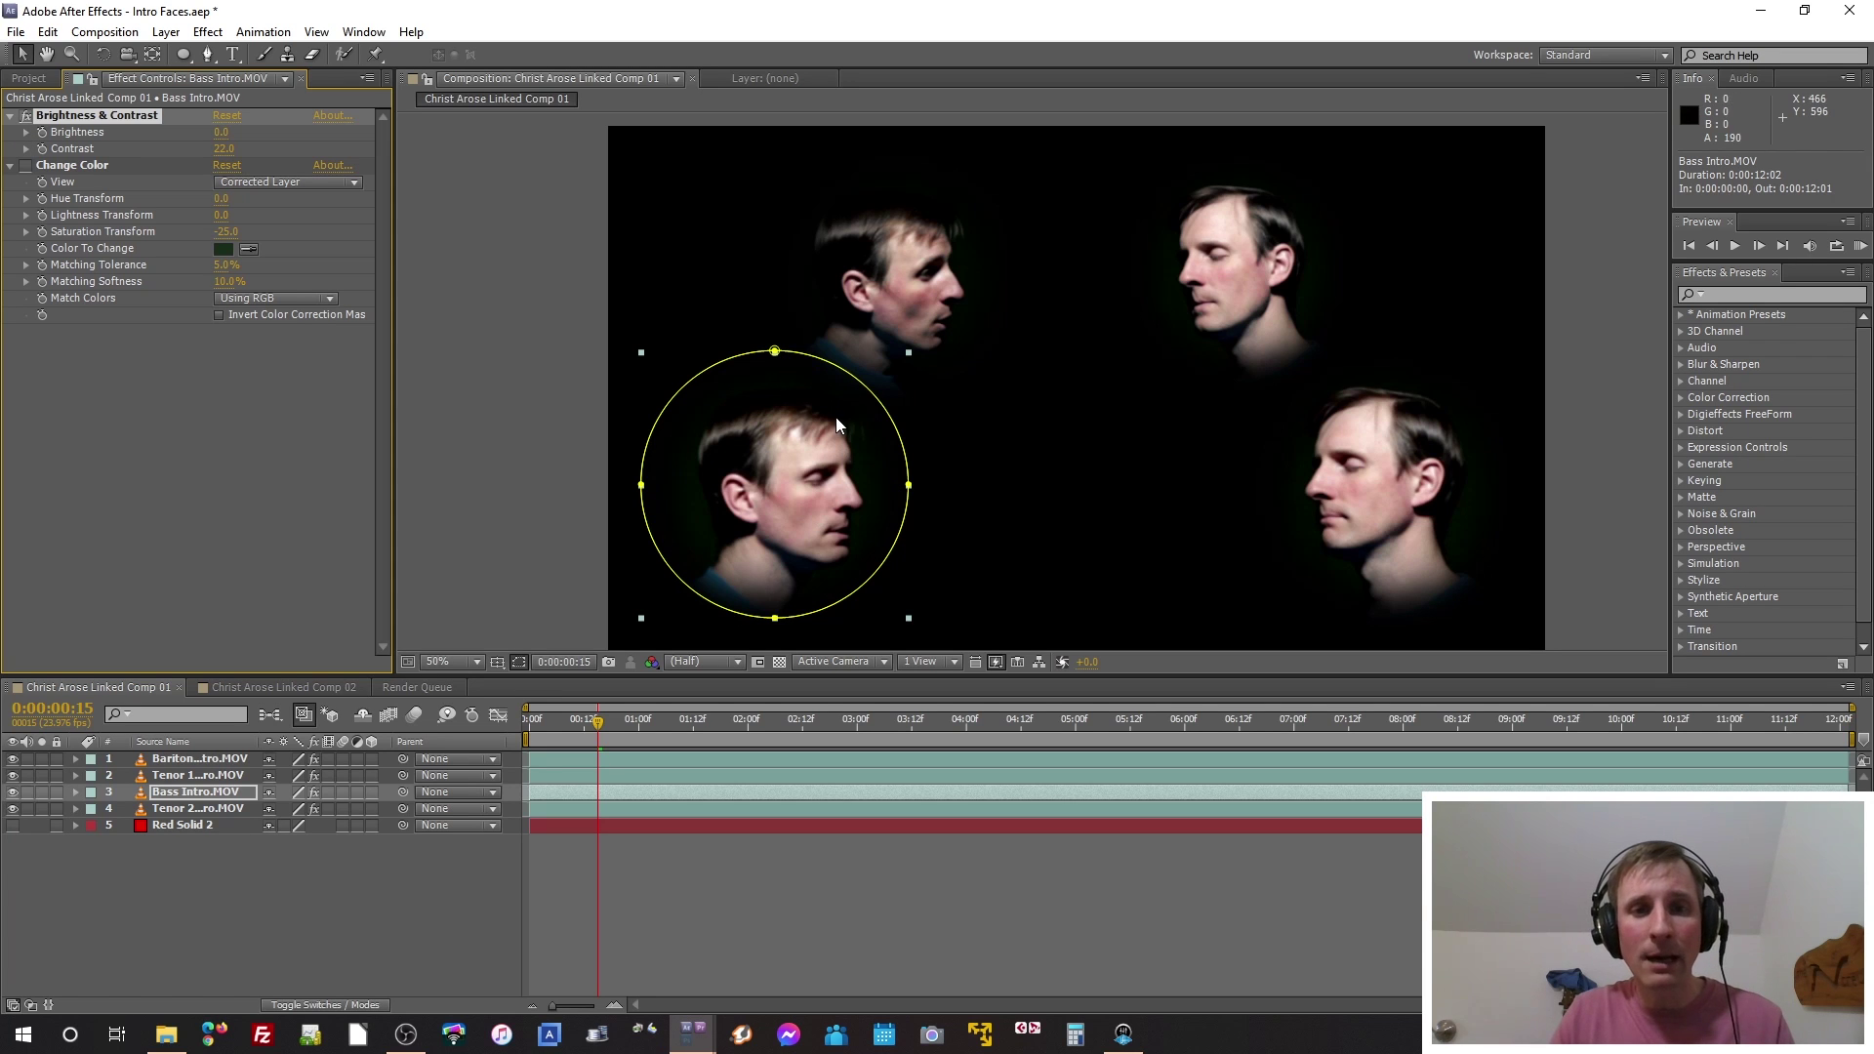
scroll(835, 418, up, 4)
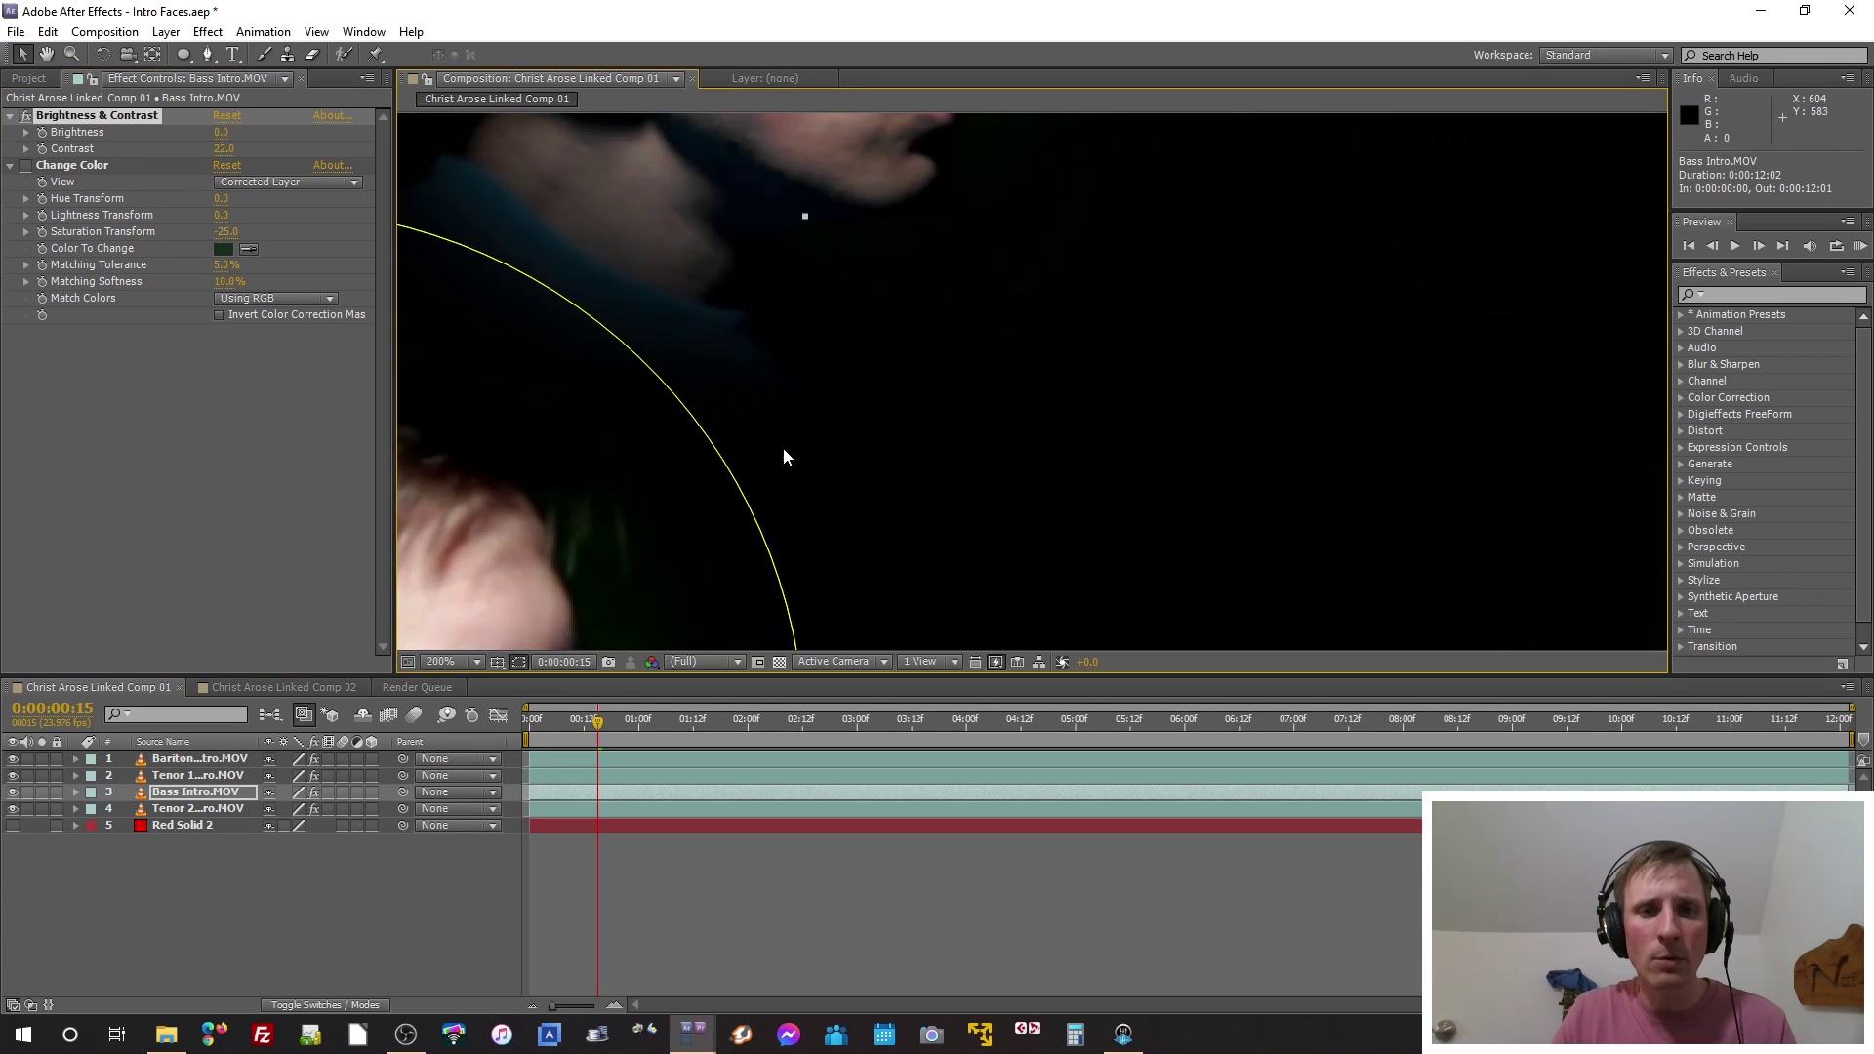
drag(785, 457, 981, 361)
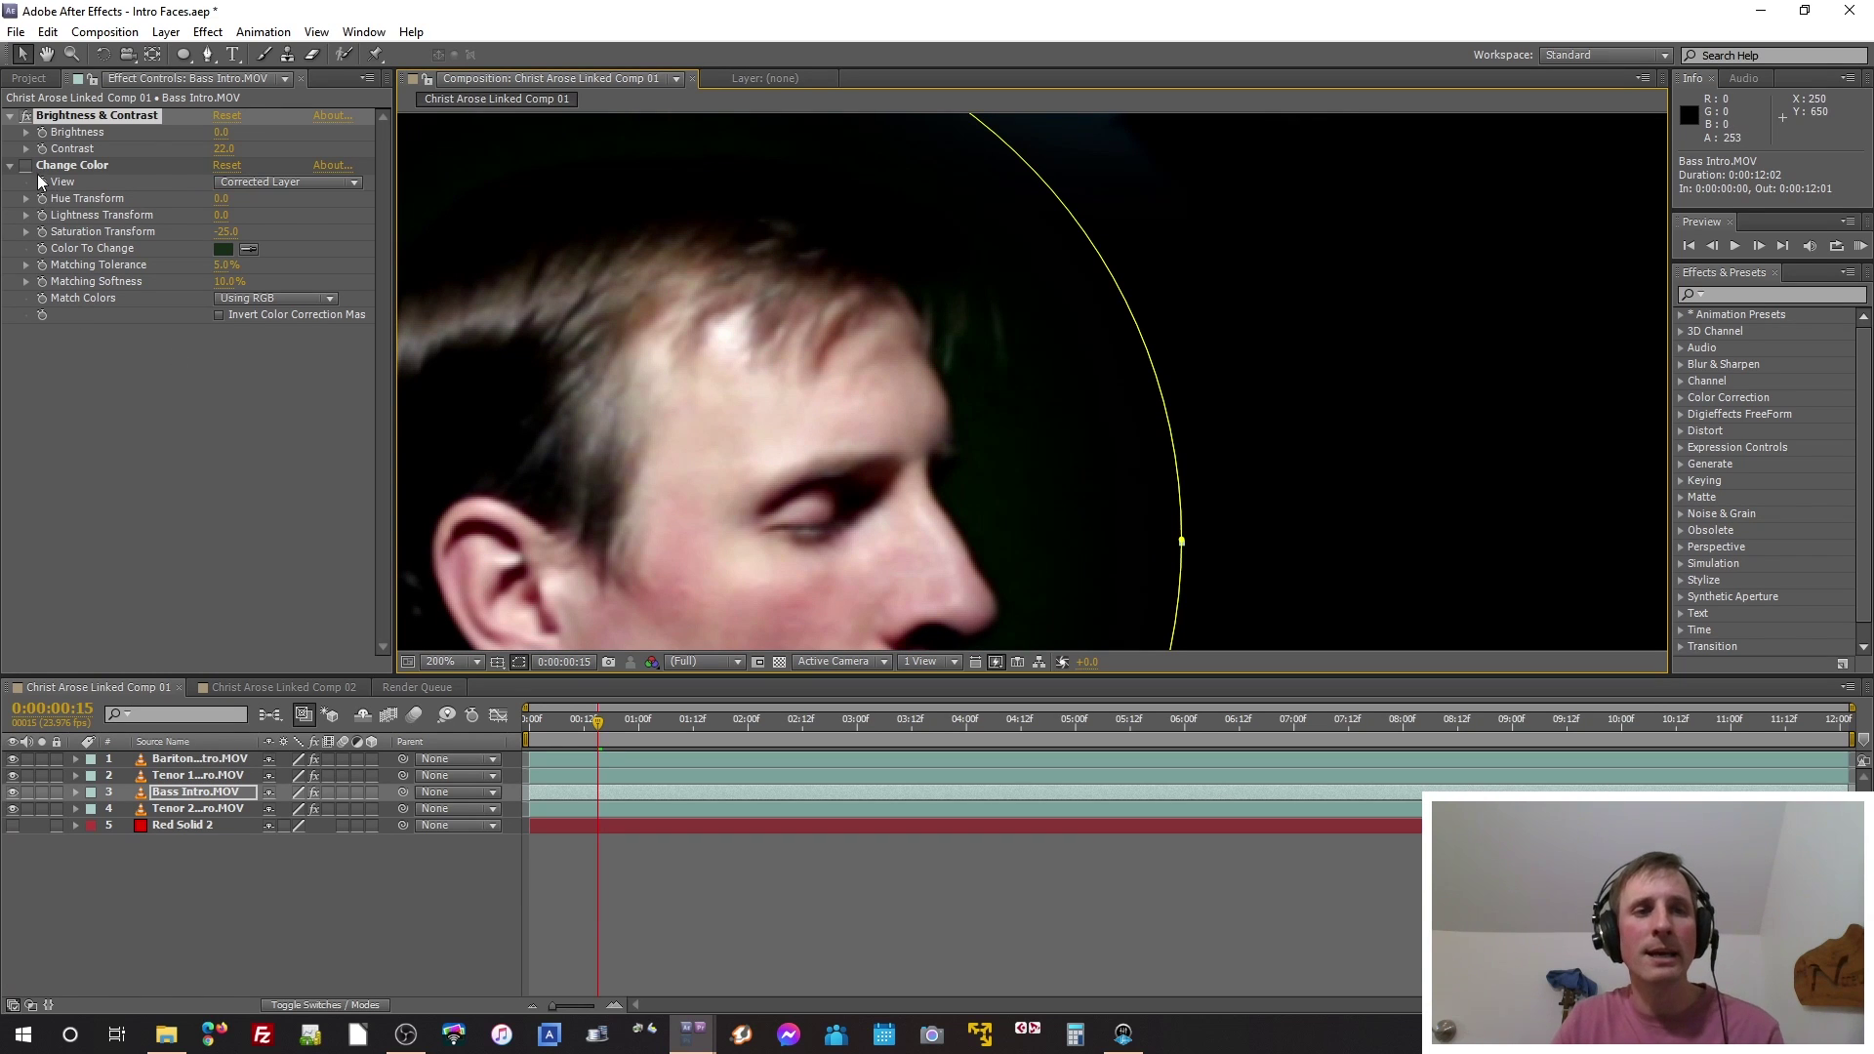
click(77, 165)
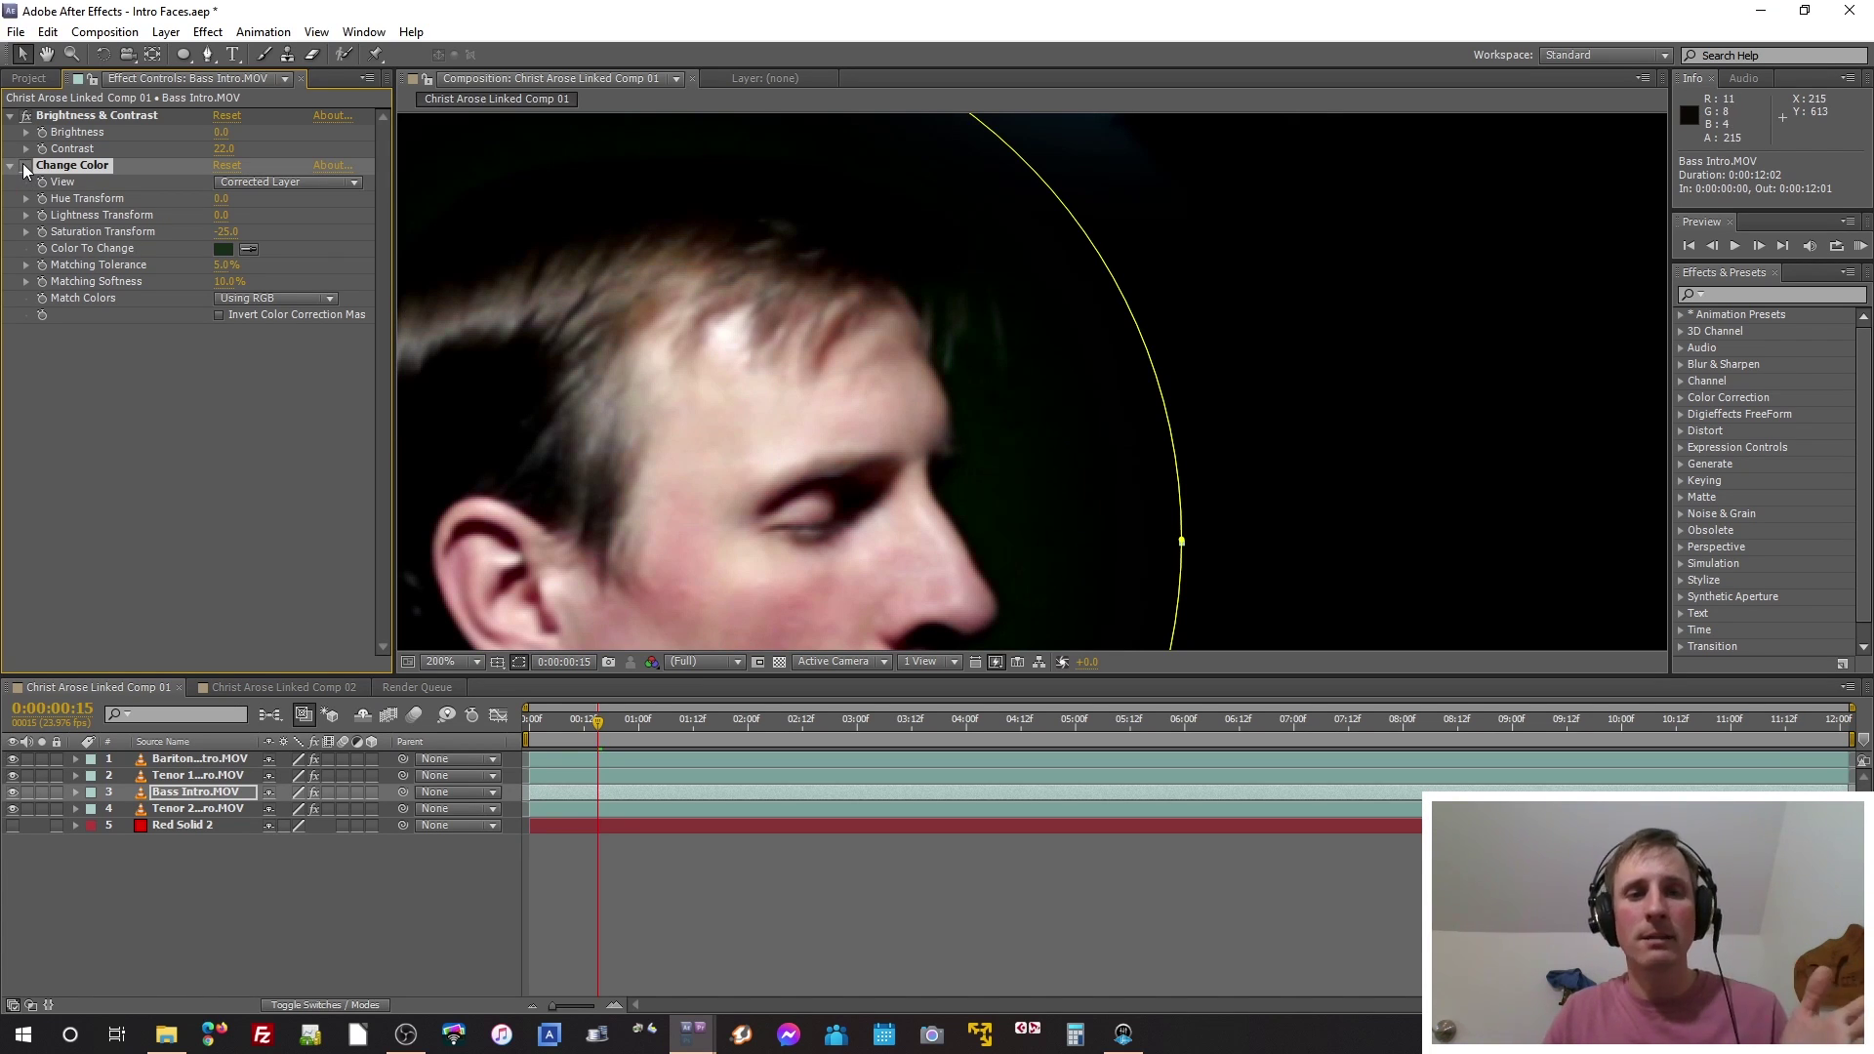
scroll(662, 336, down, 2)
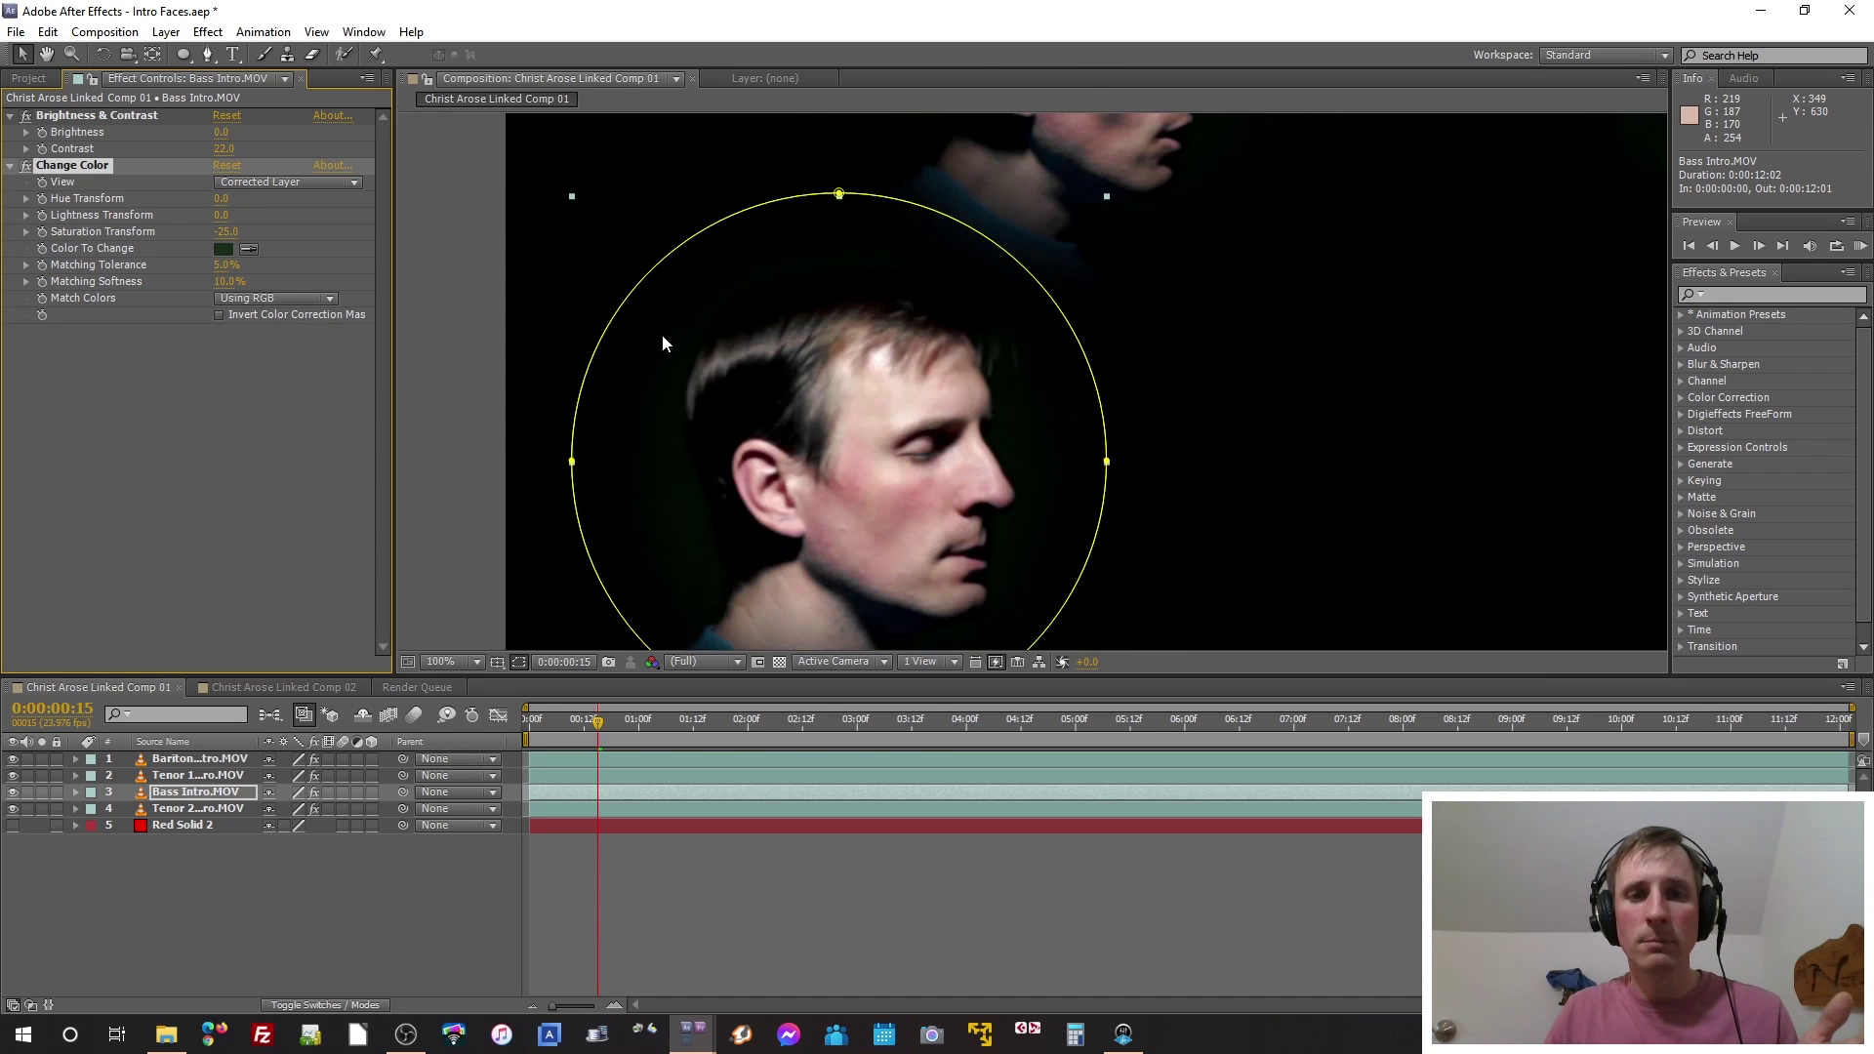
scroll(814, 371, down, 2)
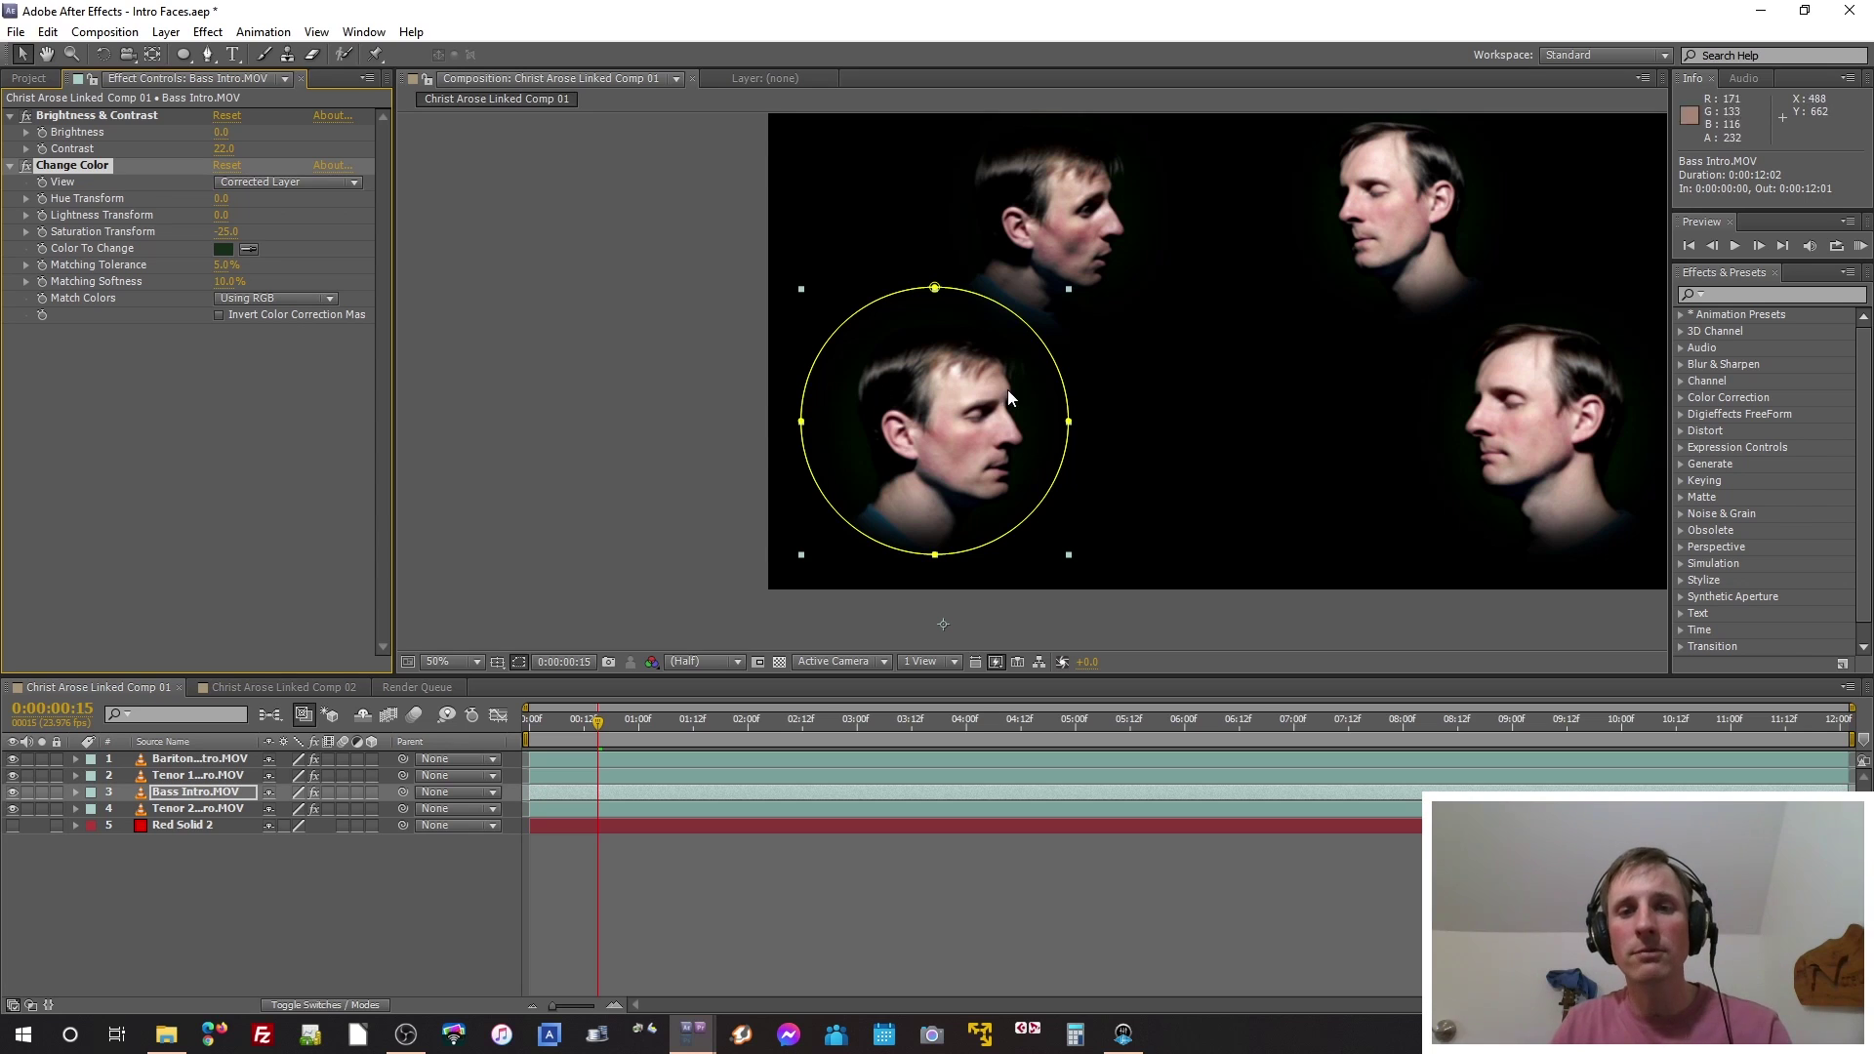
scroll(1268, 310, right, 3)
scroll(1267, 311, up, 1)
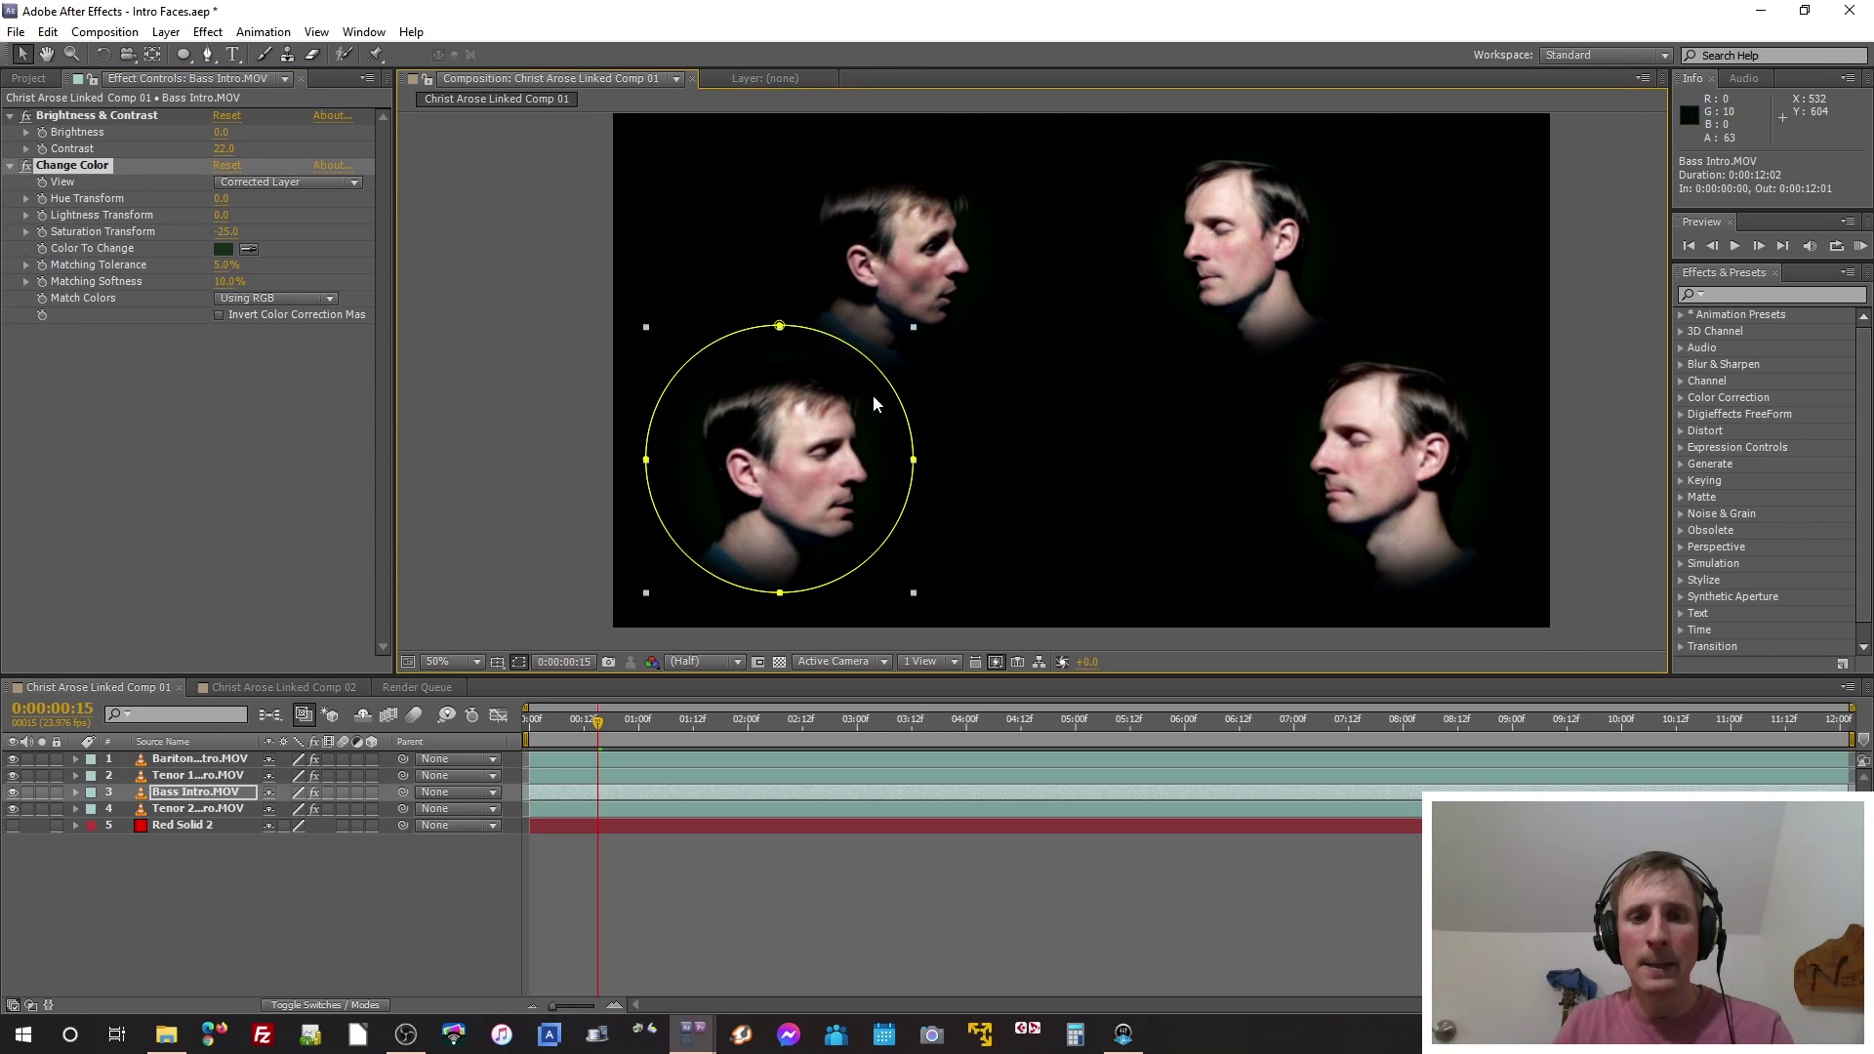
Step: Switch to Premiere Pro and view the Christ Arose sequence at 00:00:06:01 in the intro and at 00:00:13:04 in the song
key(alt+Tab)
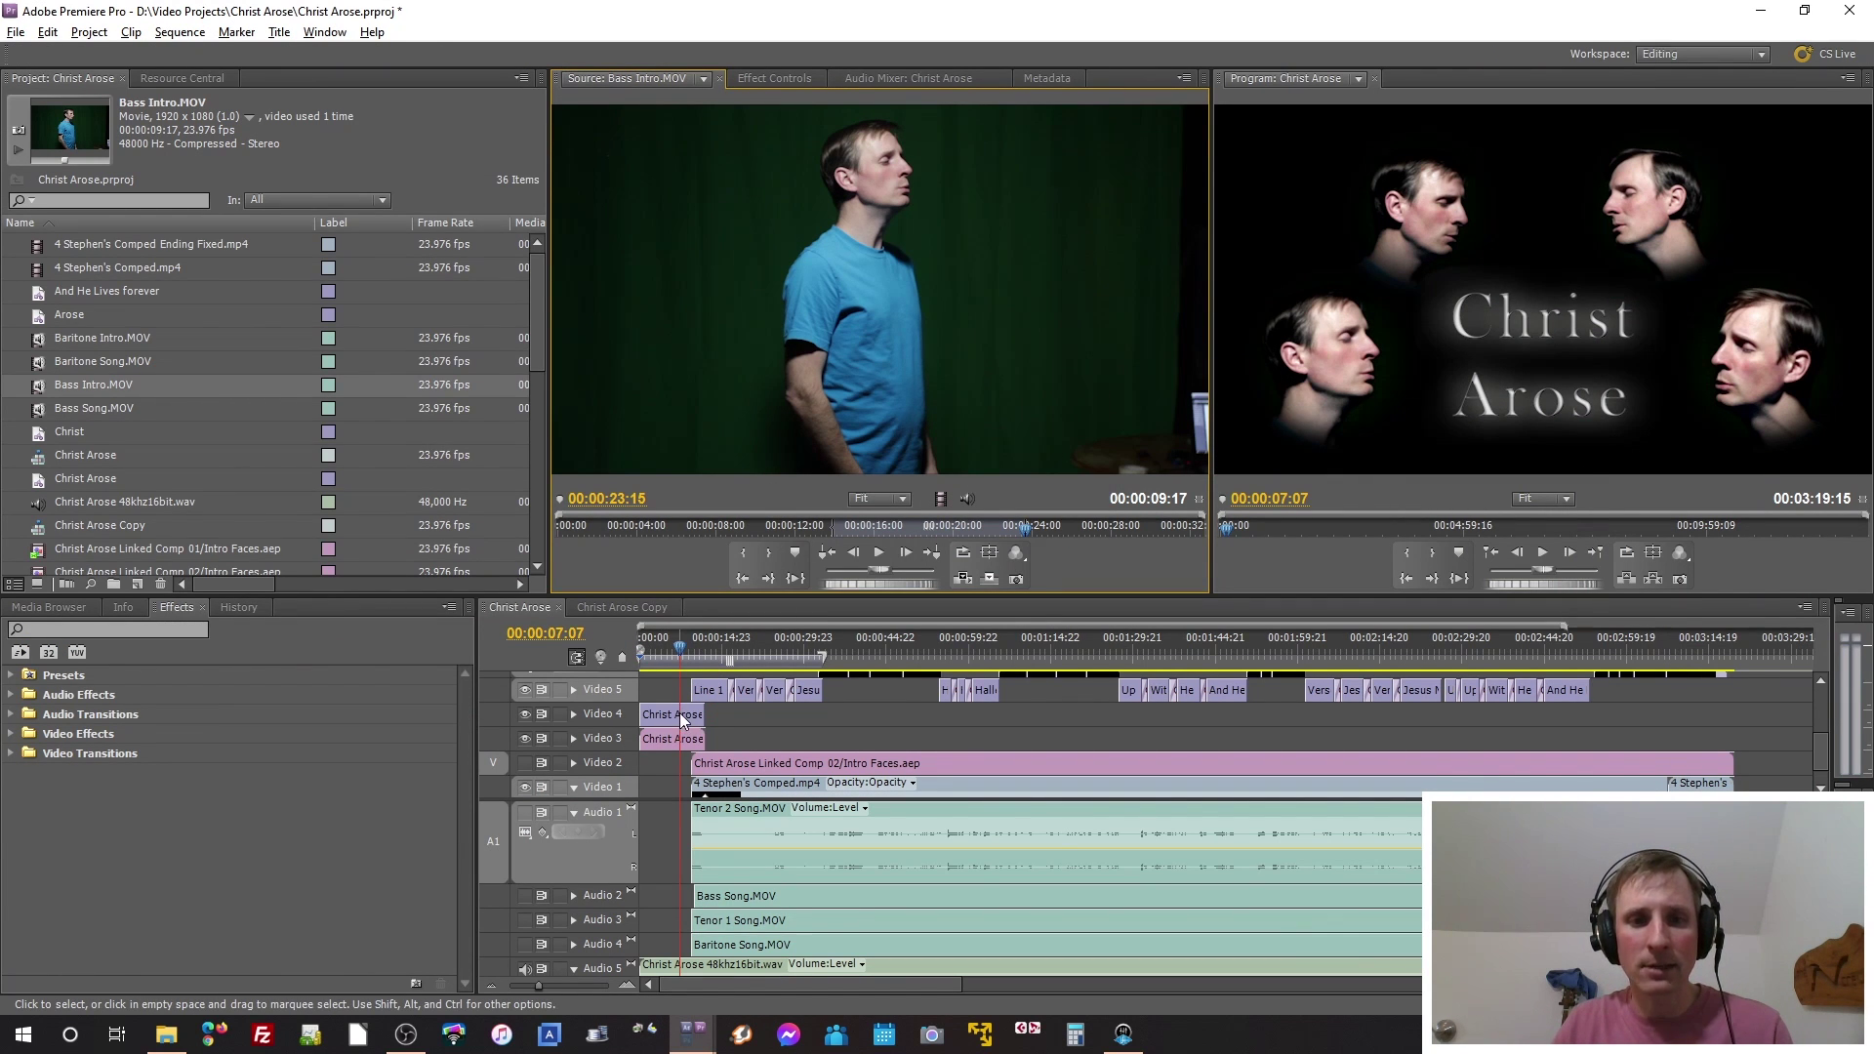
click(667, 713)
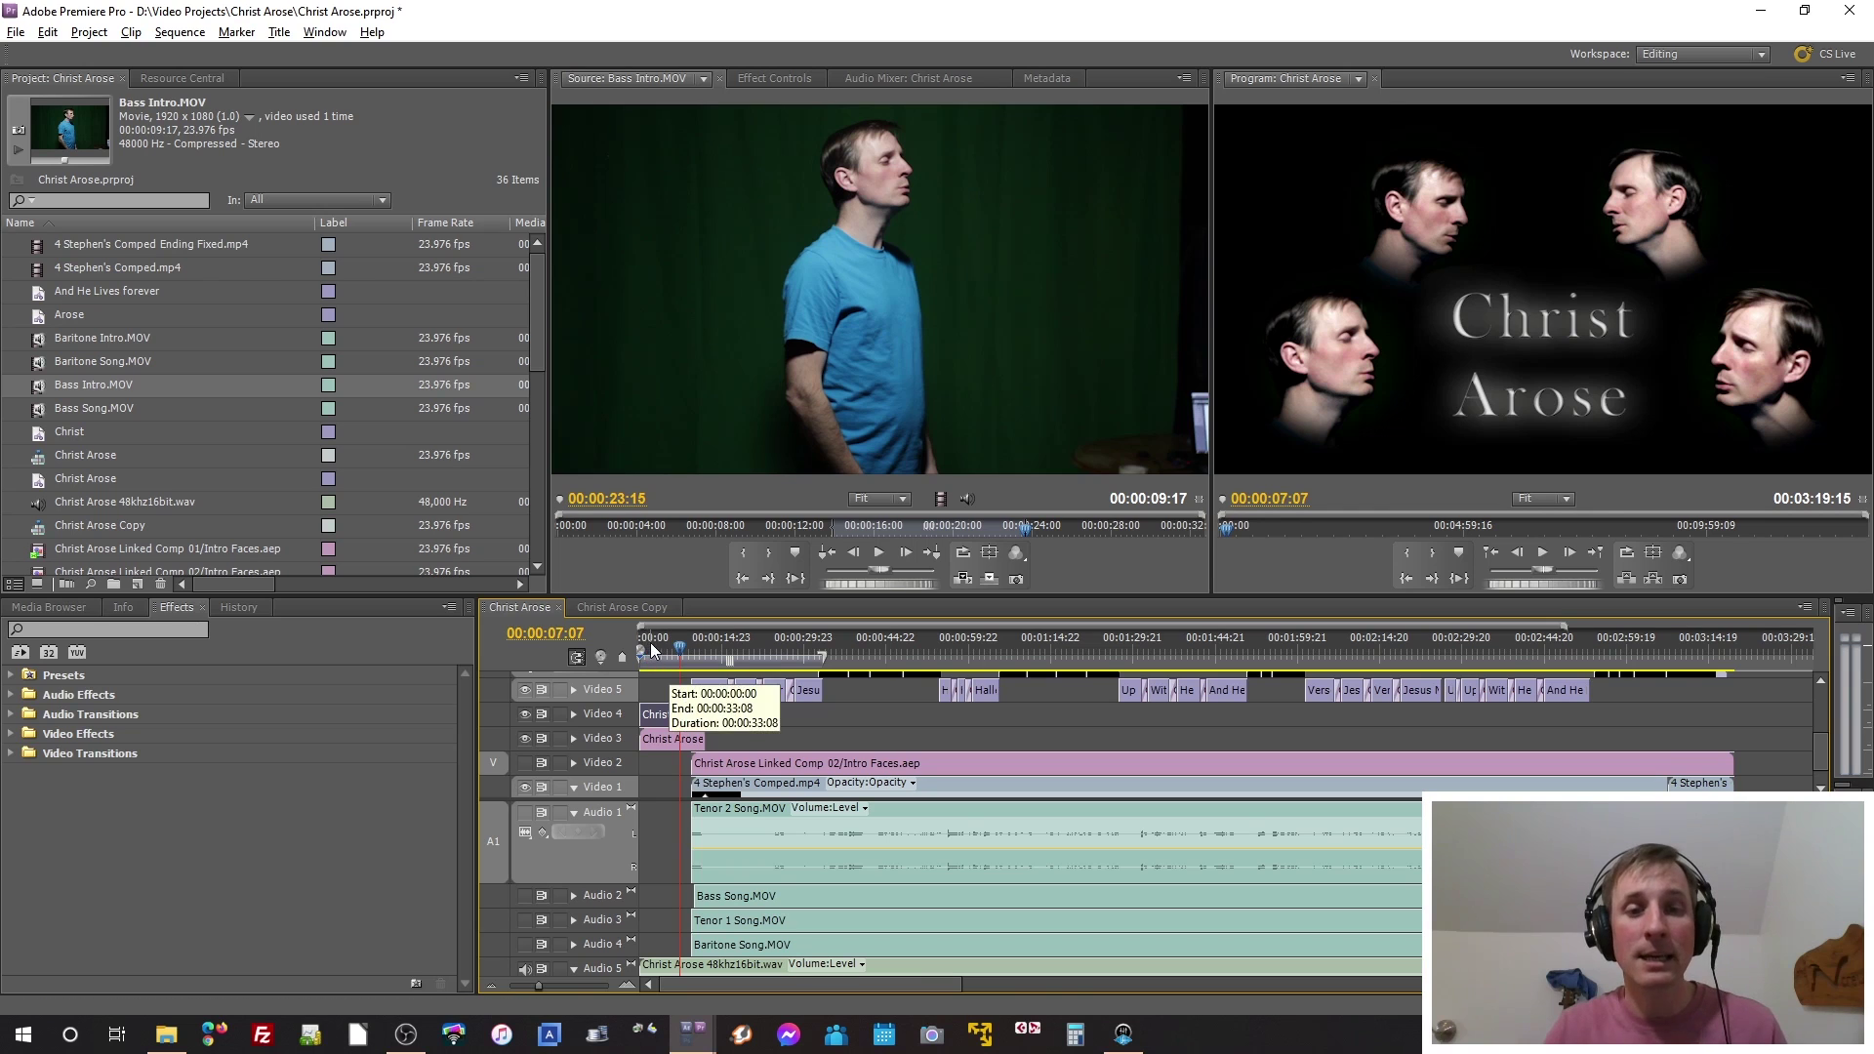
drag(648, 652, 672, 652)
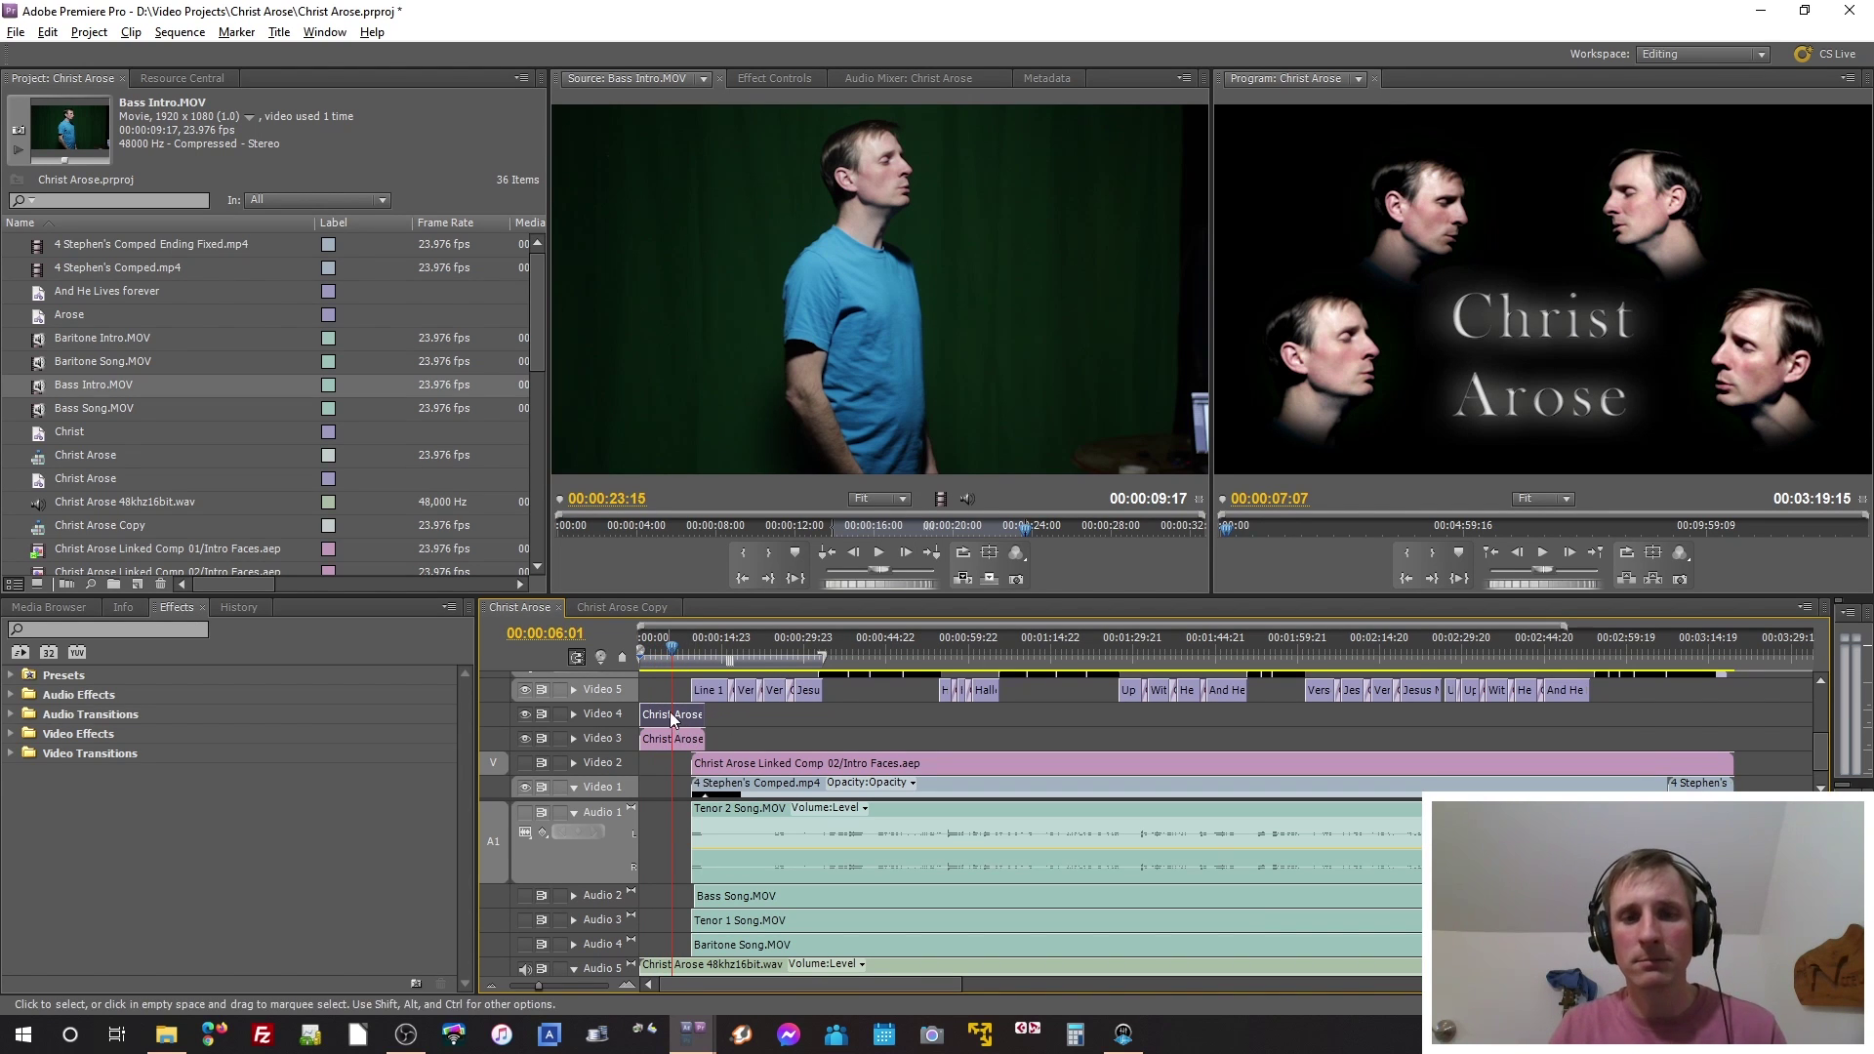
click(713, 654)
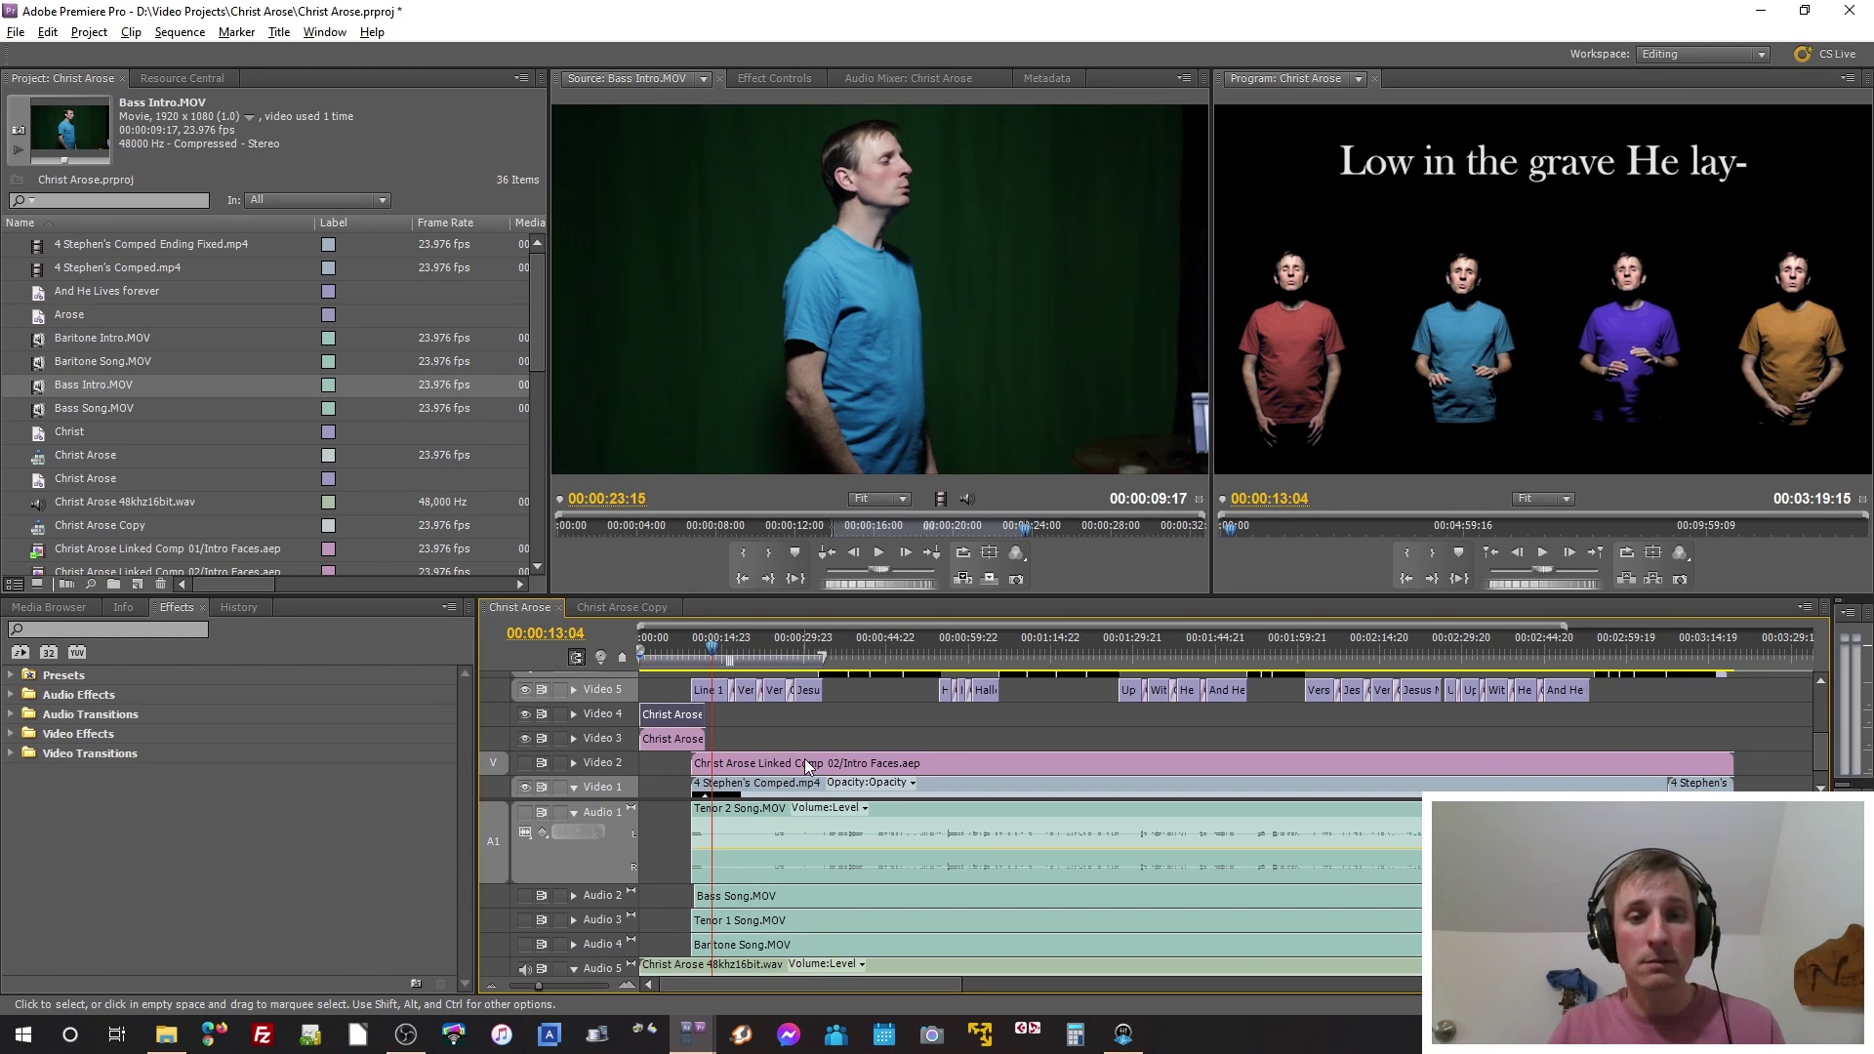
Step: Show the Replace With After Effects Composition option for the song clips in Christ Arose Copy and return to the Christ Arose sequence
click(627, 608)
drag(725, 706, 753, 840)
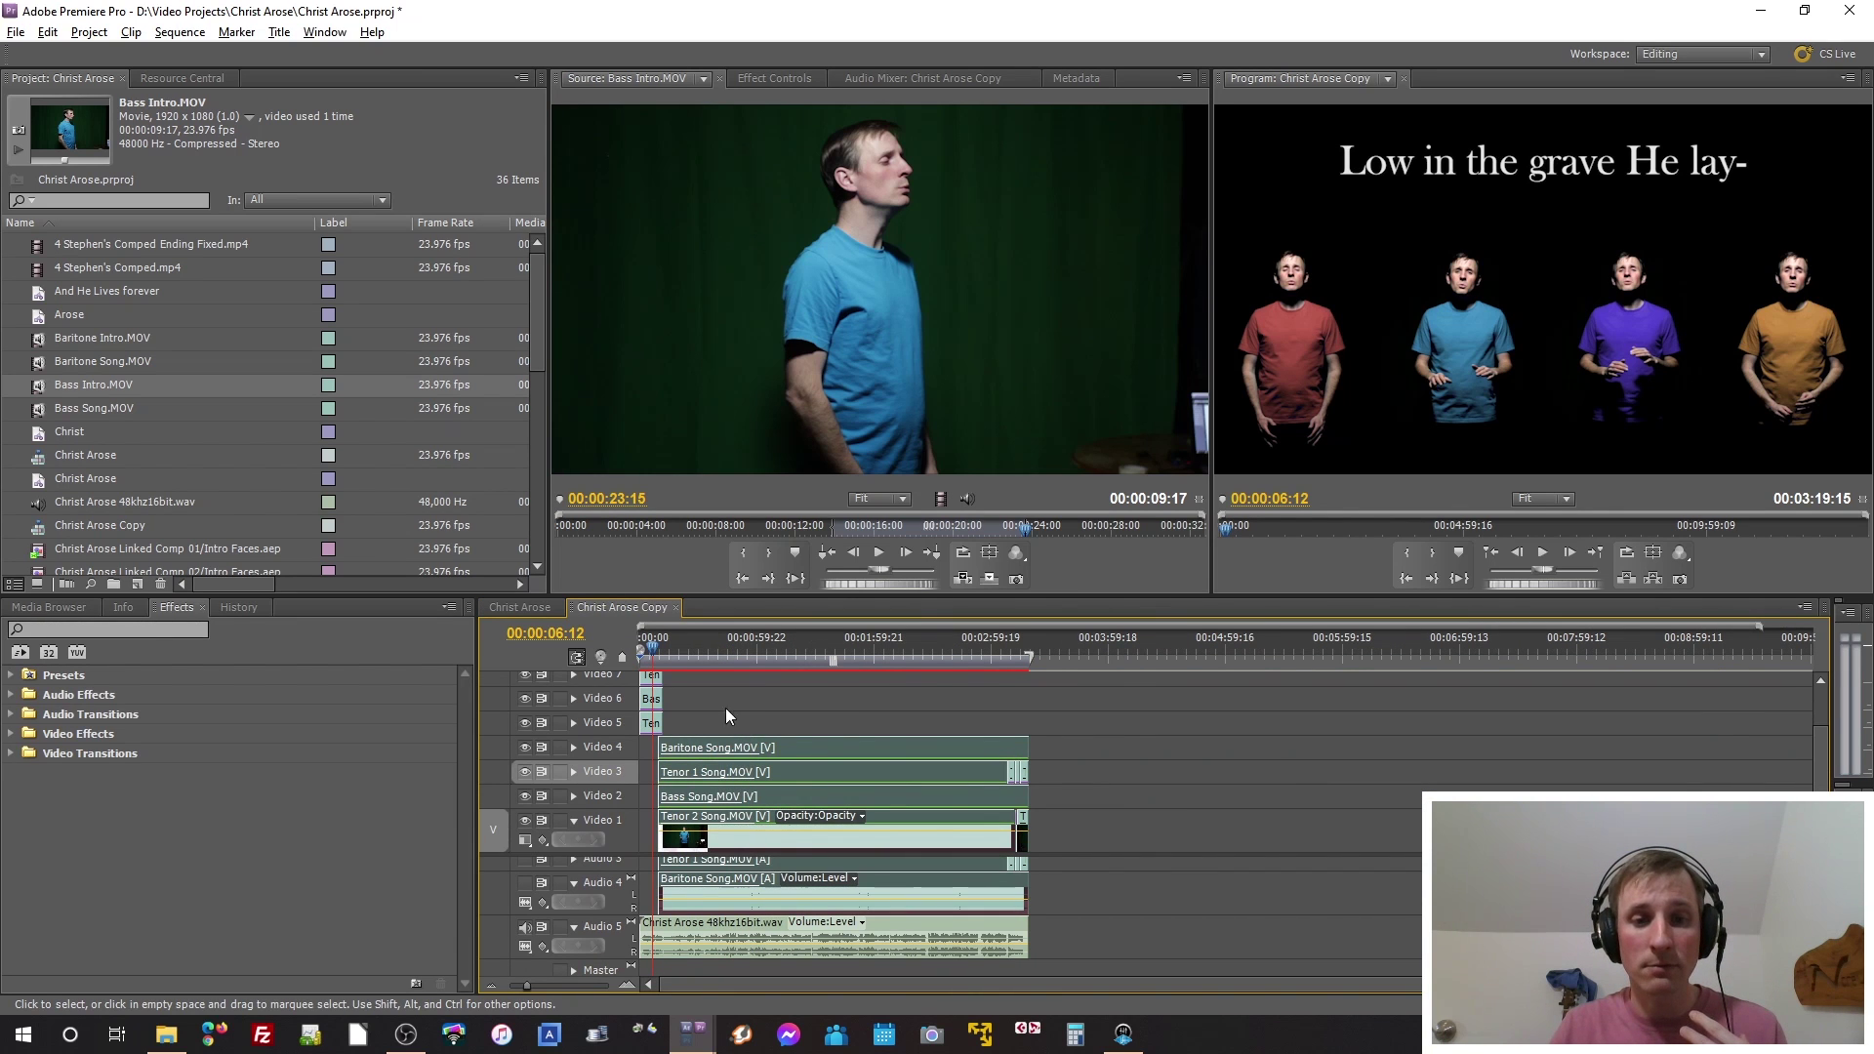
right_click(699, 769)
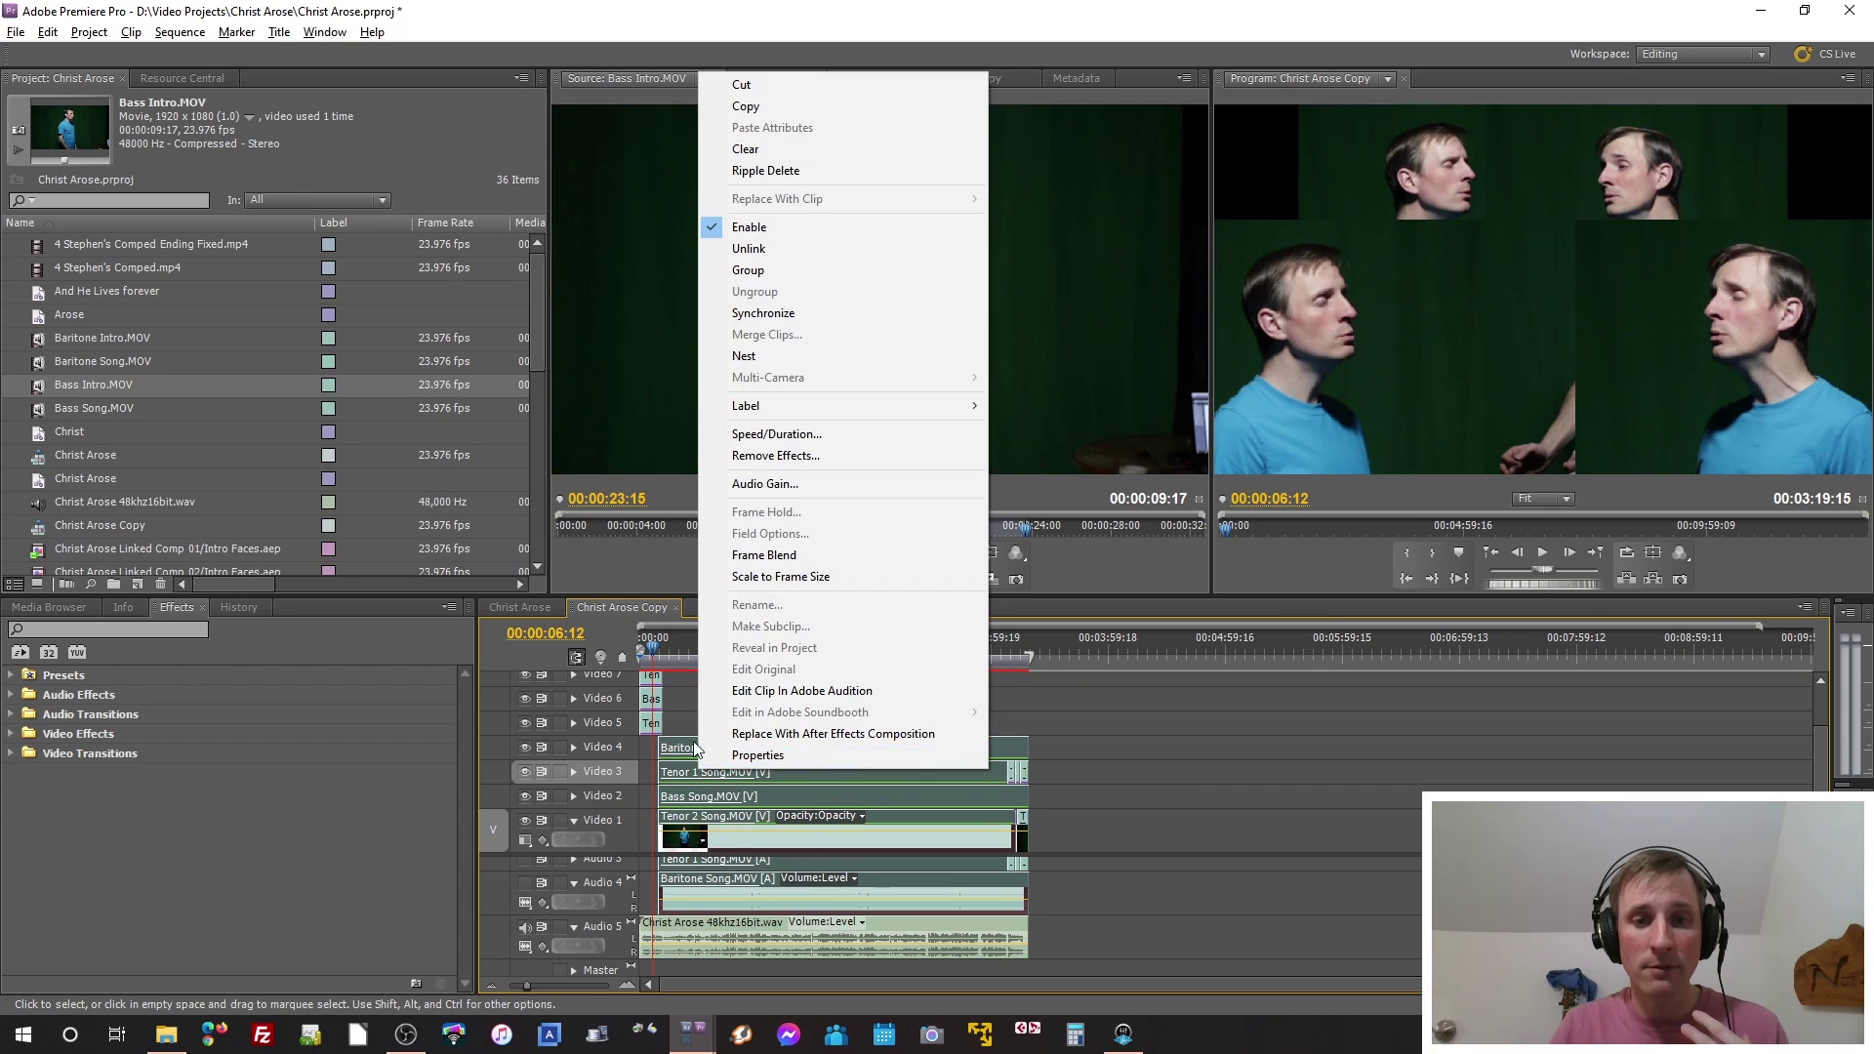
click(677, 711)
click(519, 607)
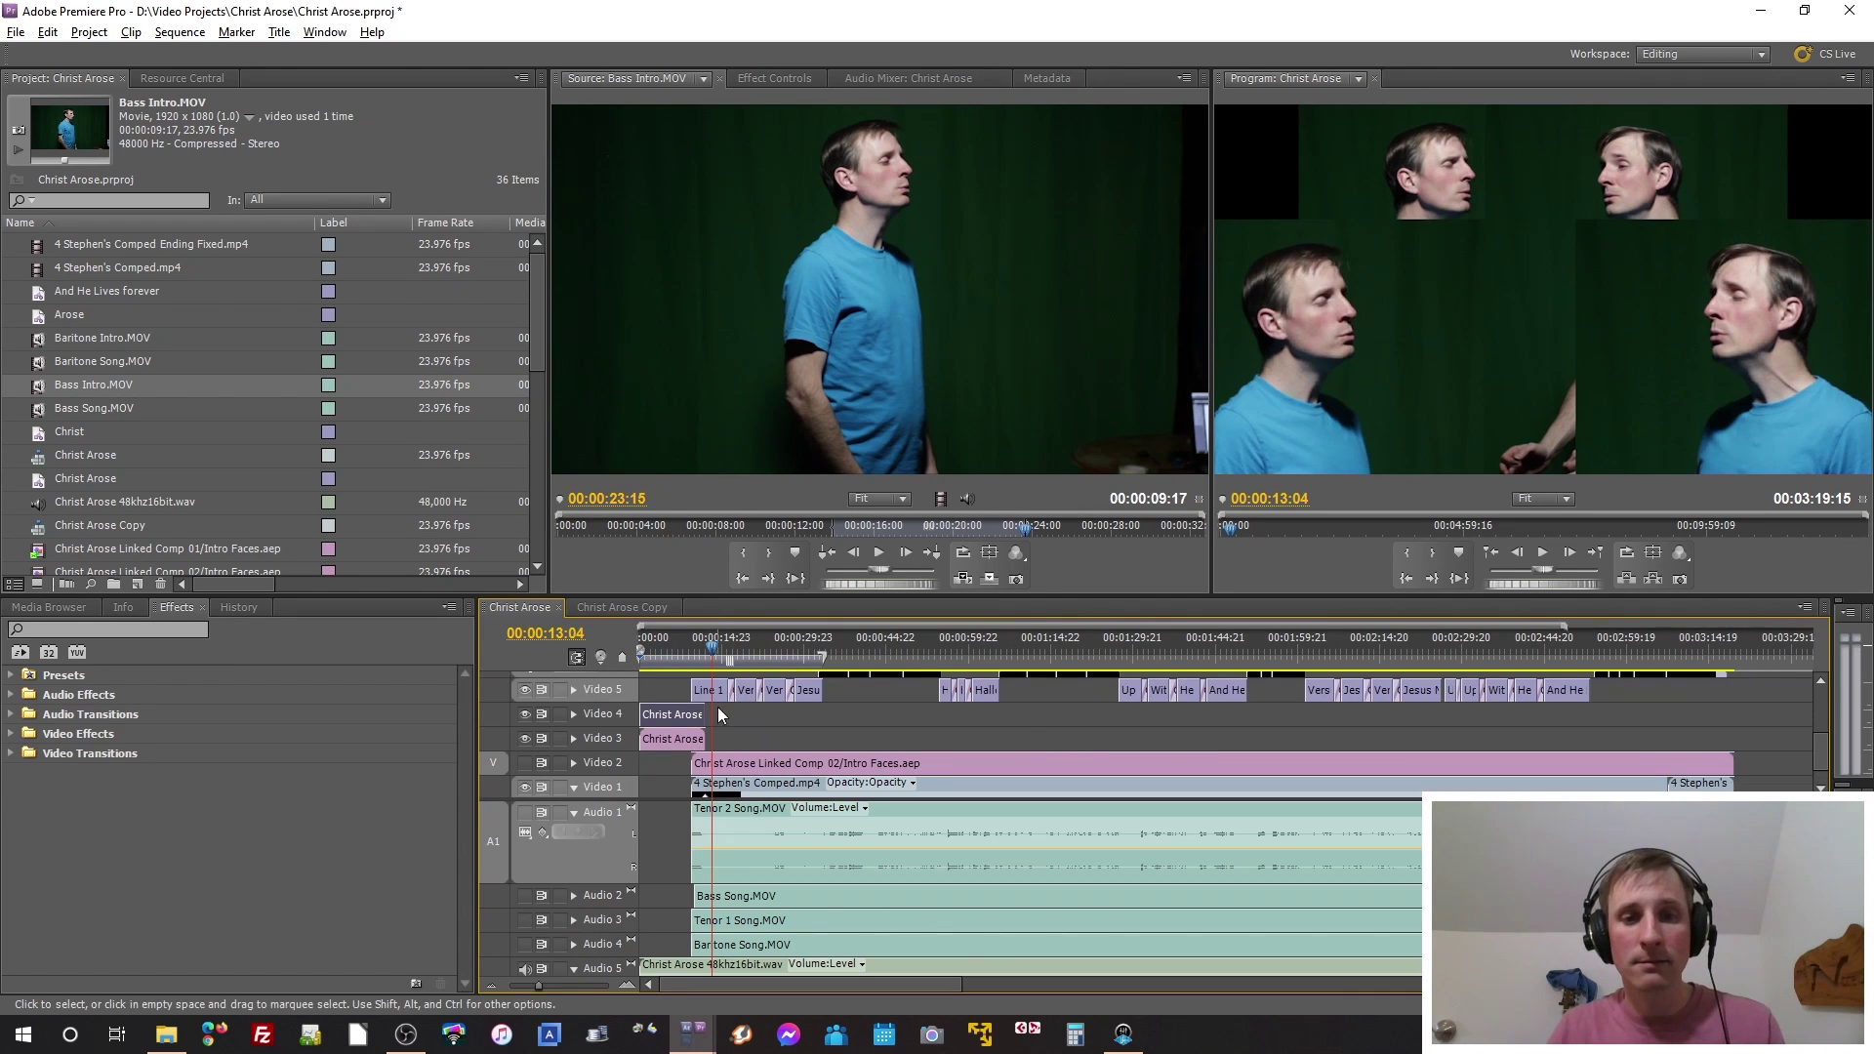
Step: Switch to After Effects, open Christ Arose Linked Comp 02, and collapse the Tenor 1, Bass and Tenor 2 Song layers
key(alt+Tab)
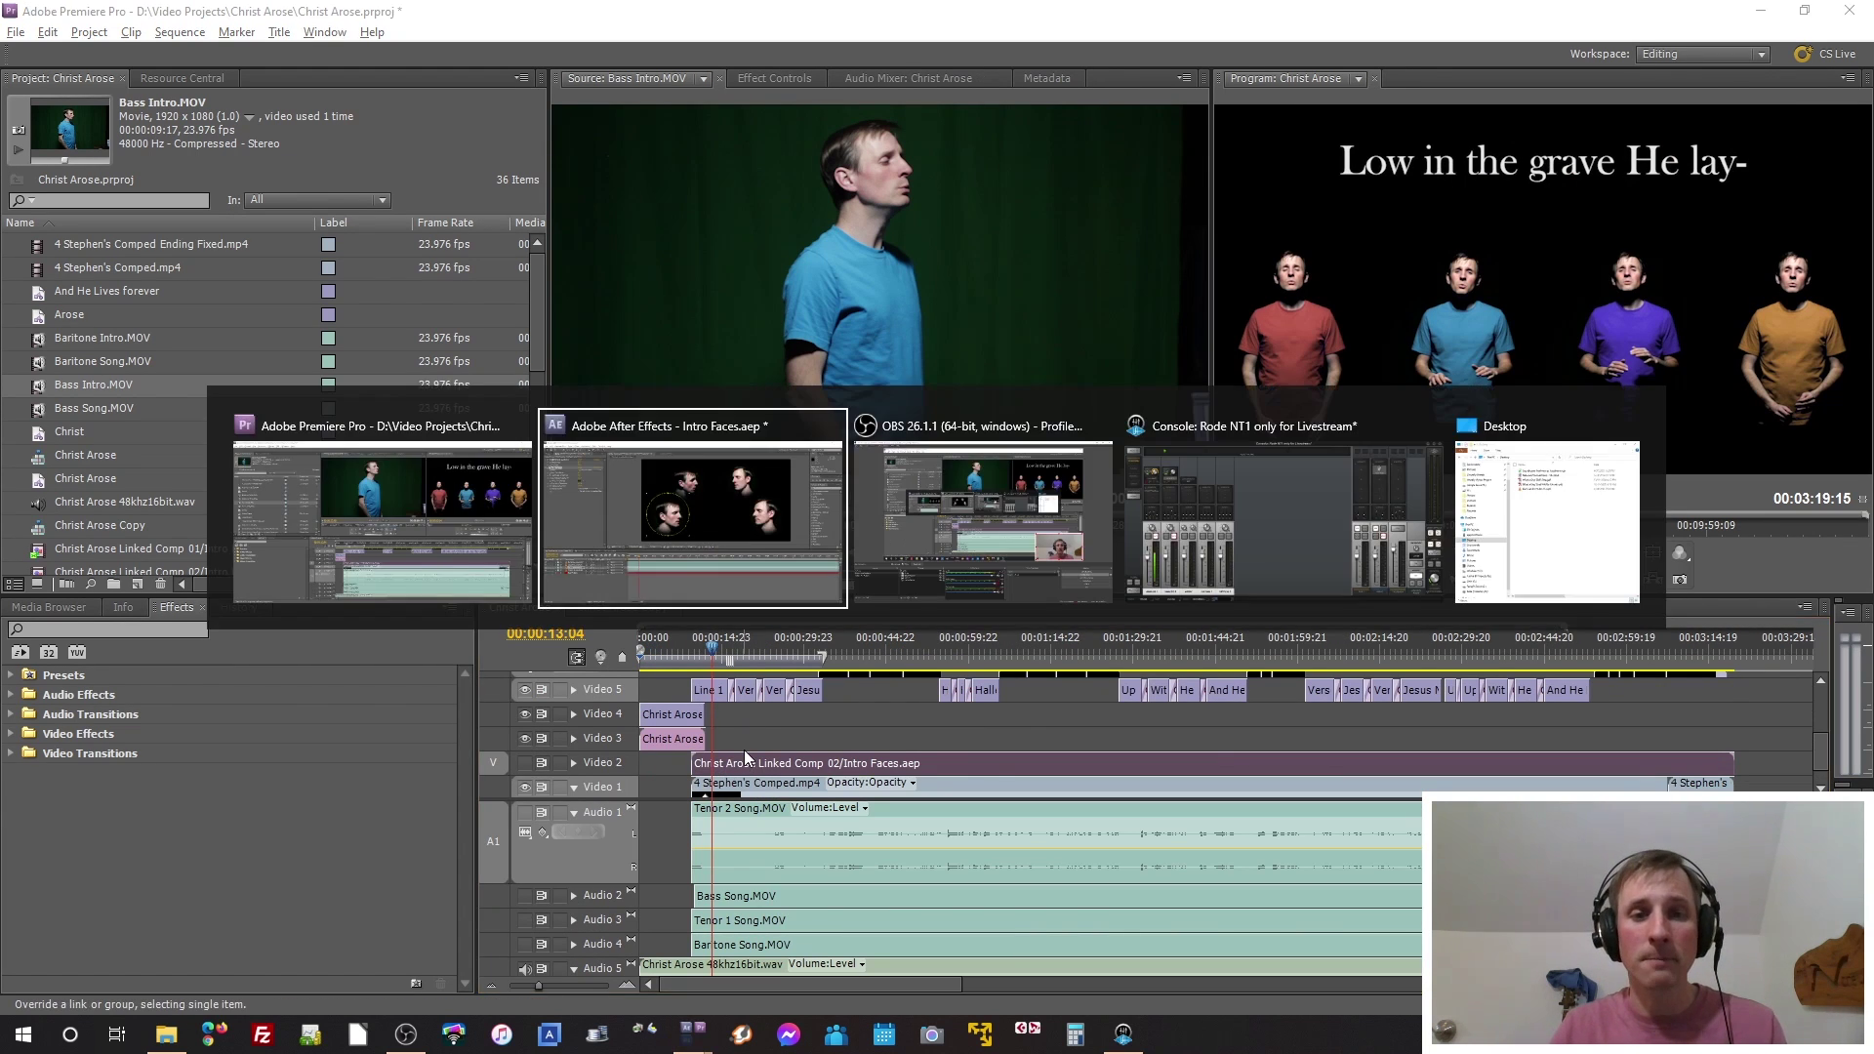
click(283, 689)
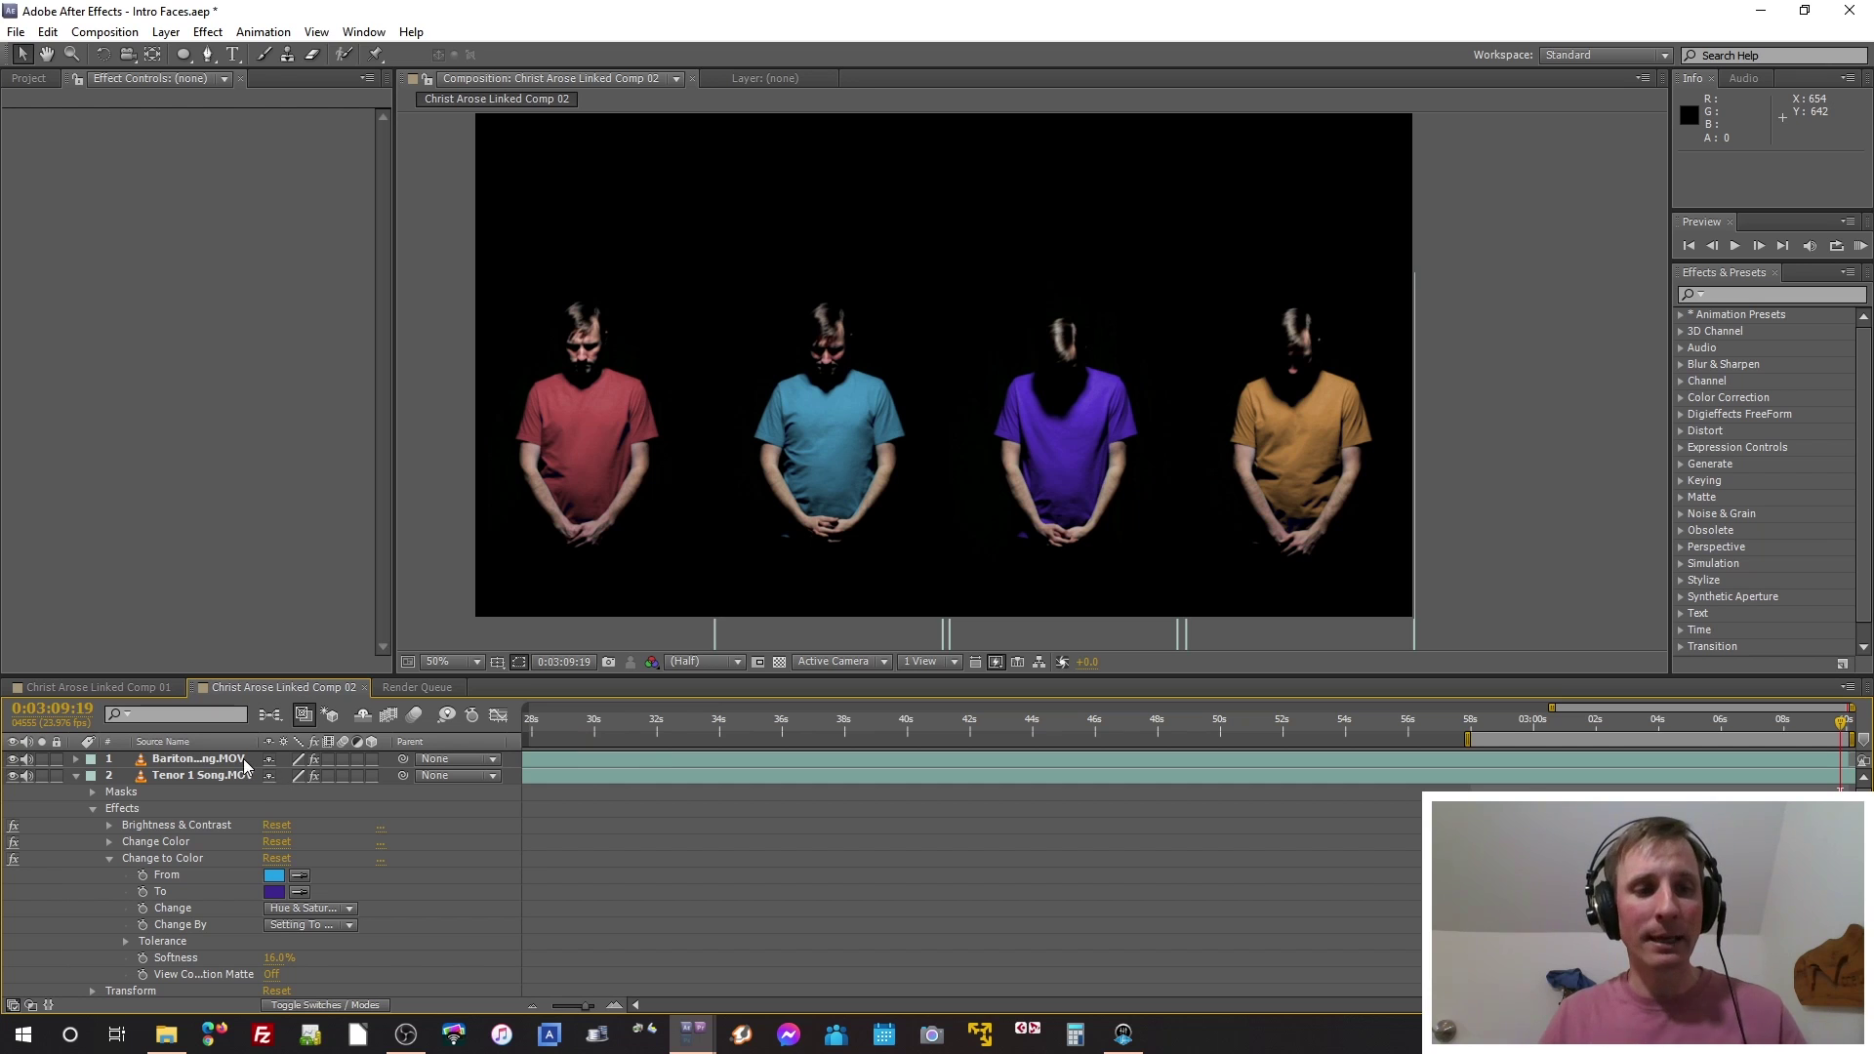
click(76, 776)
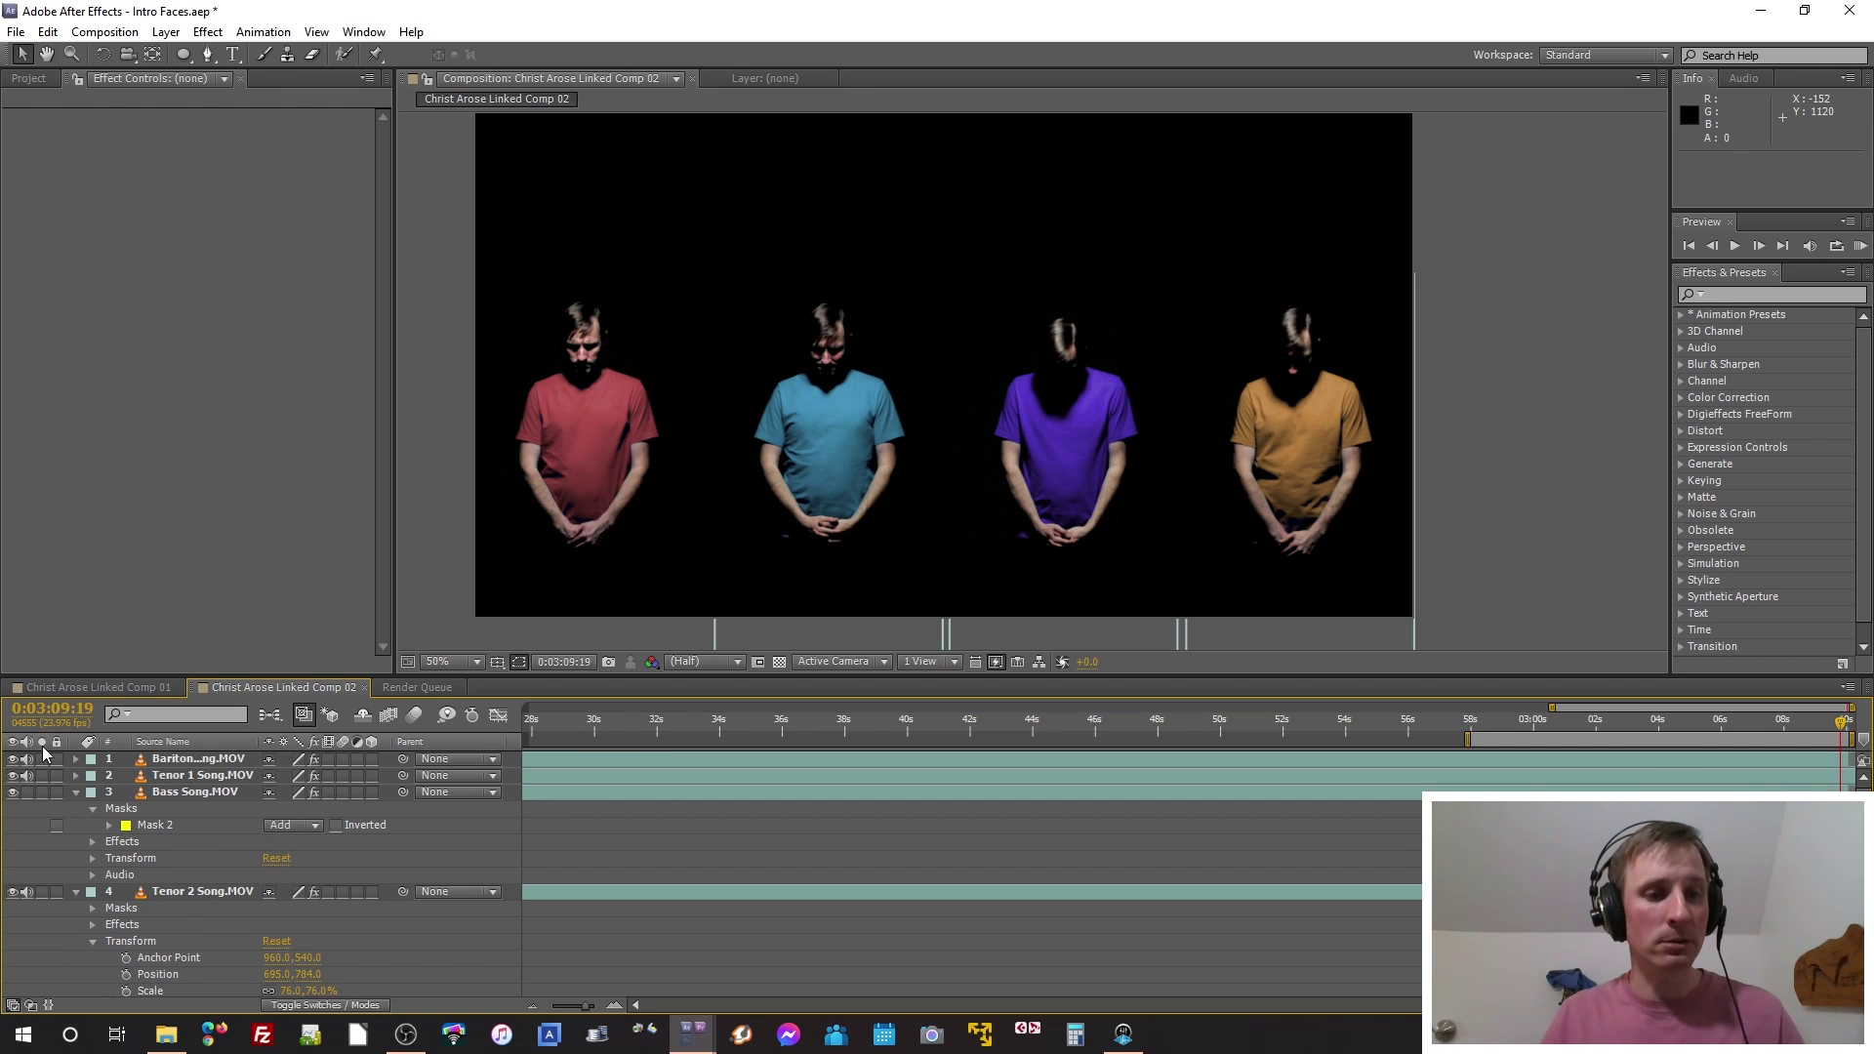
click(76, 792)
click(75, 809)
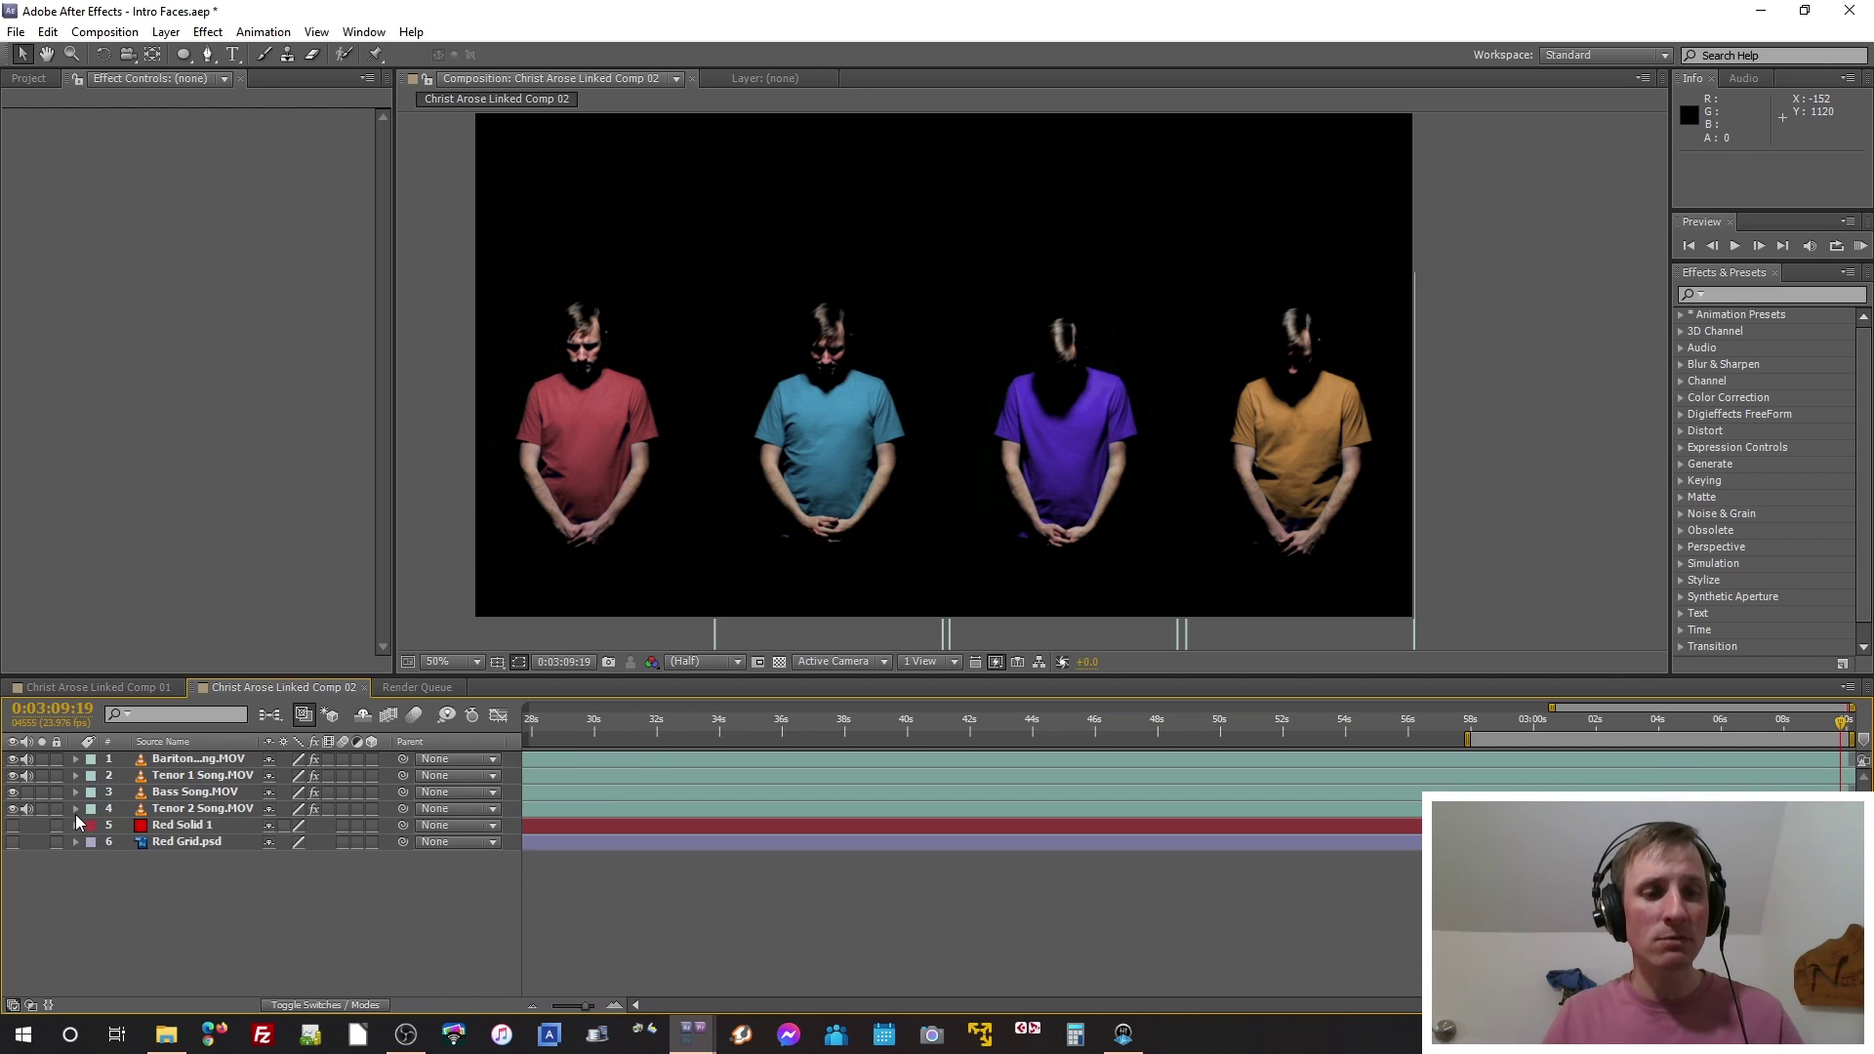
Step: Turn off Brightness & Contrast, Change Color and Change to Color on the Bass Song.MOV layer
click(182, 761)
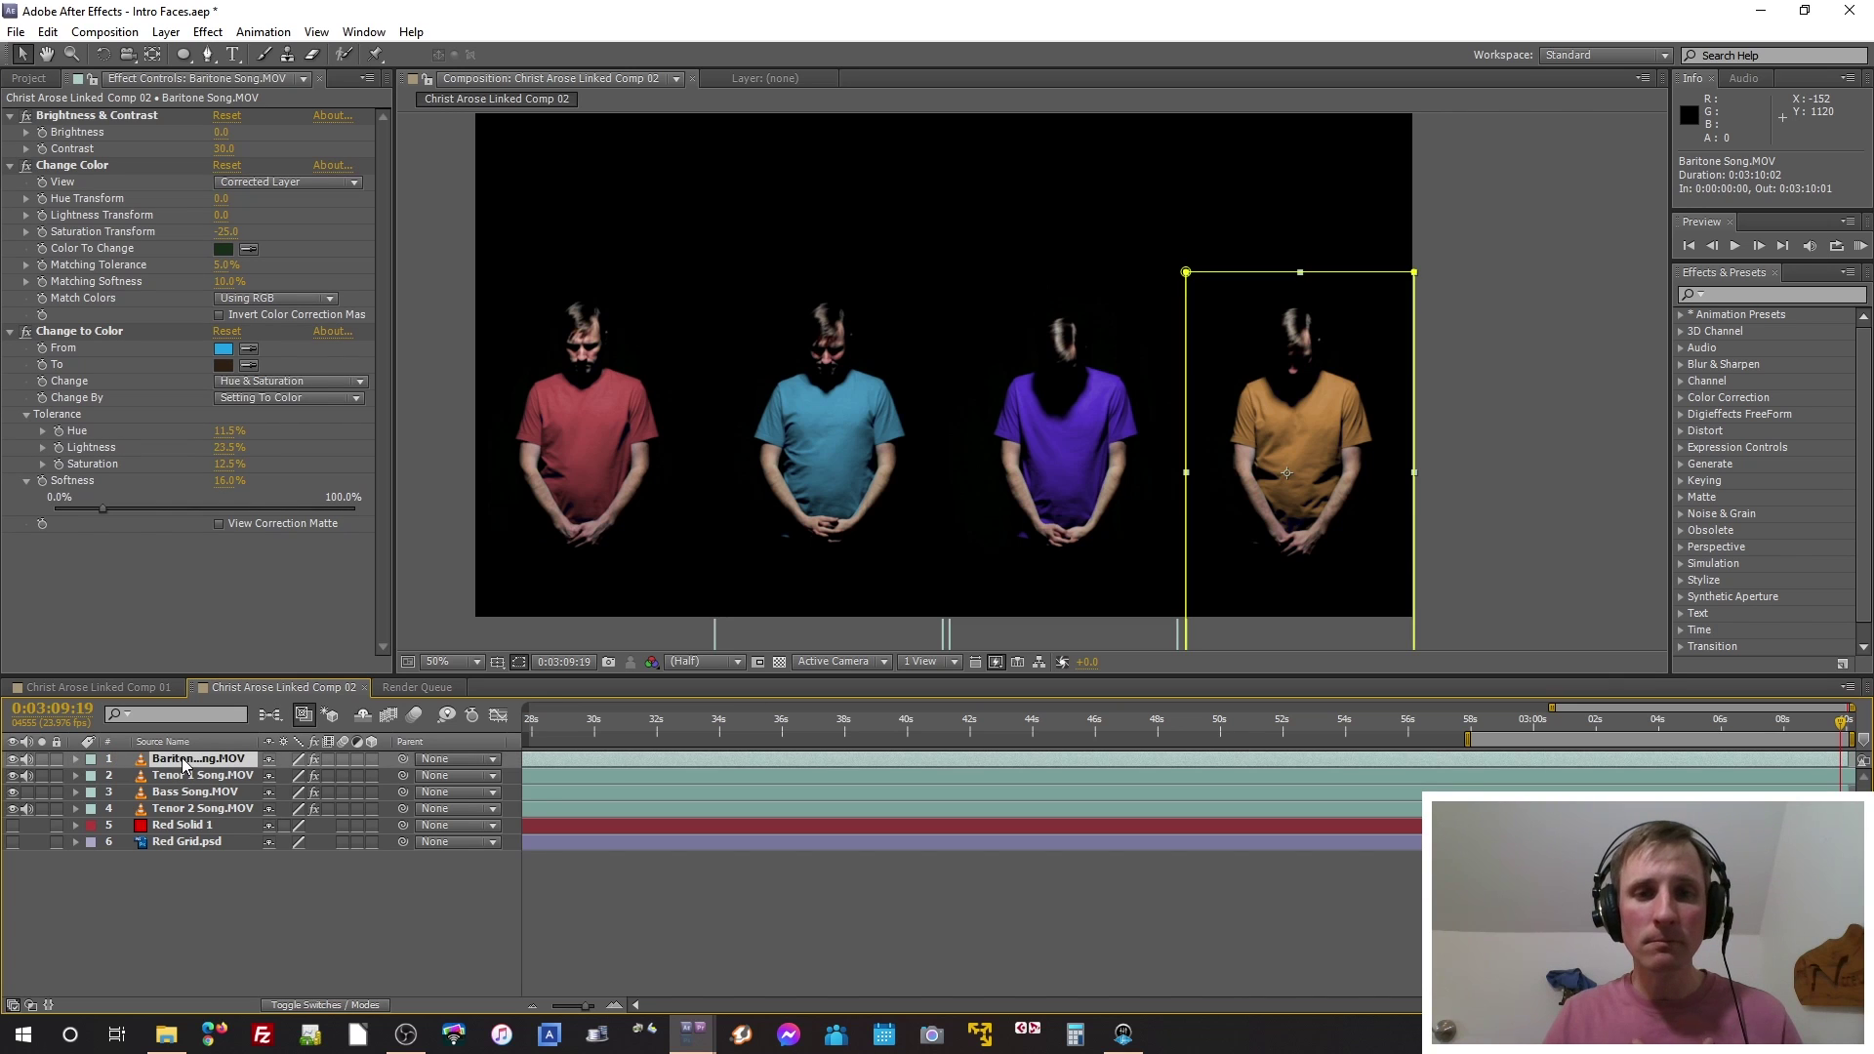
click(180, 795)
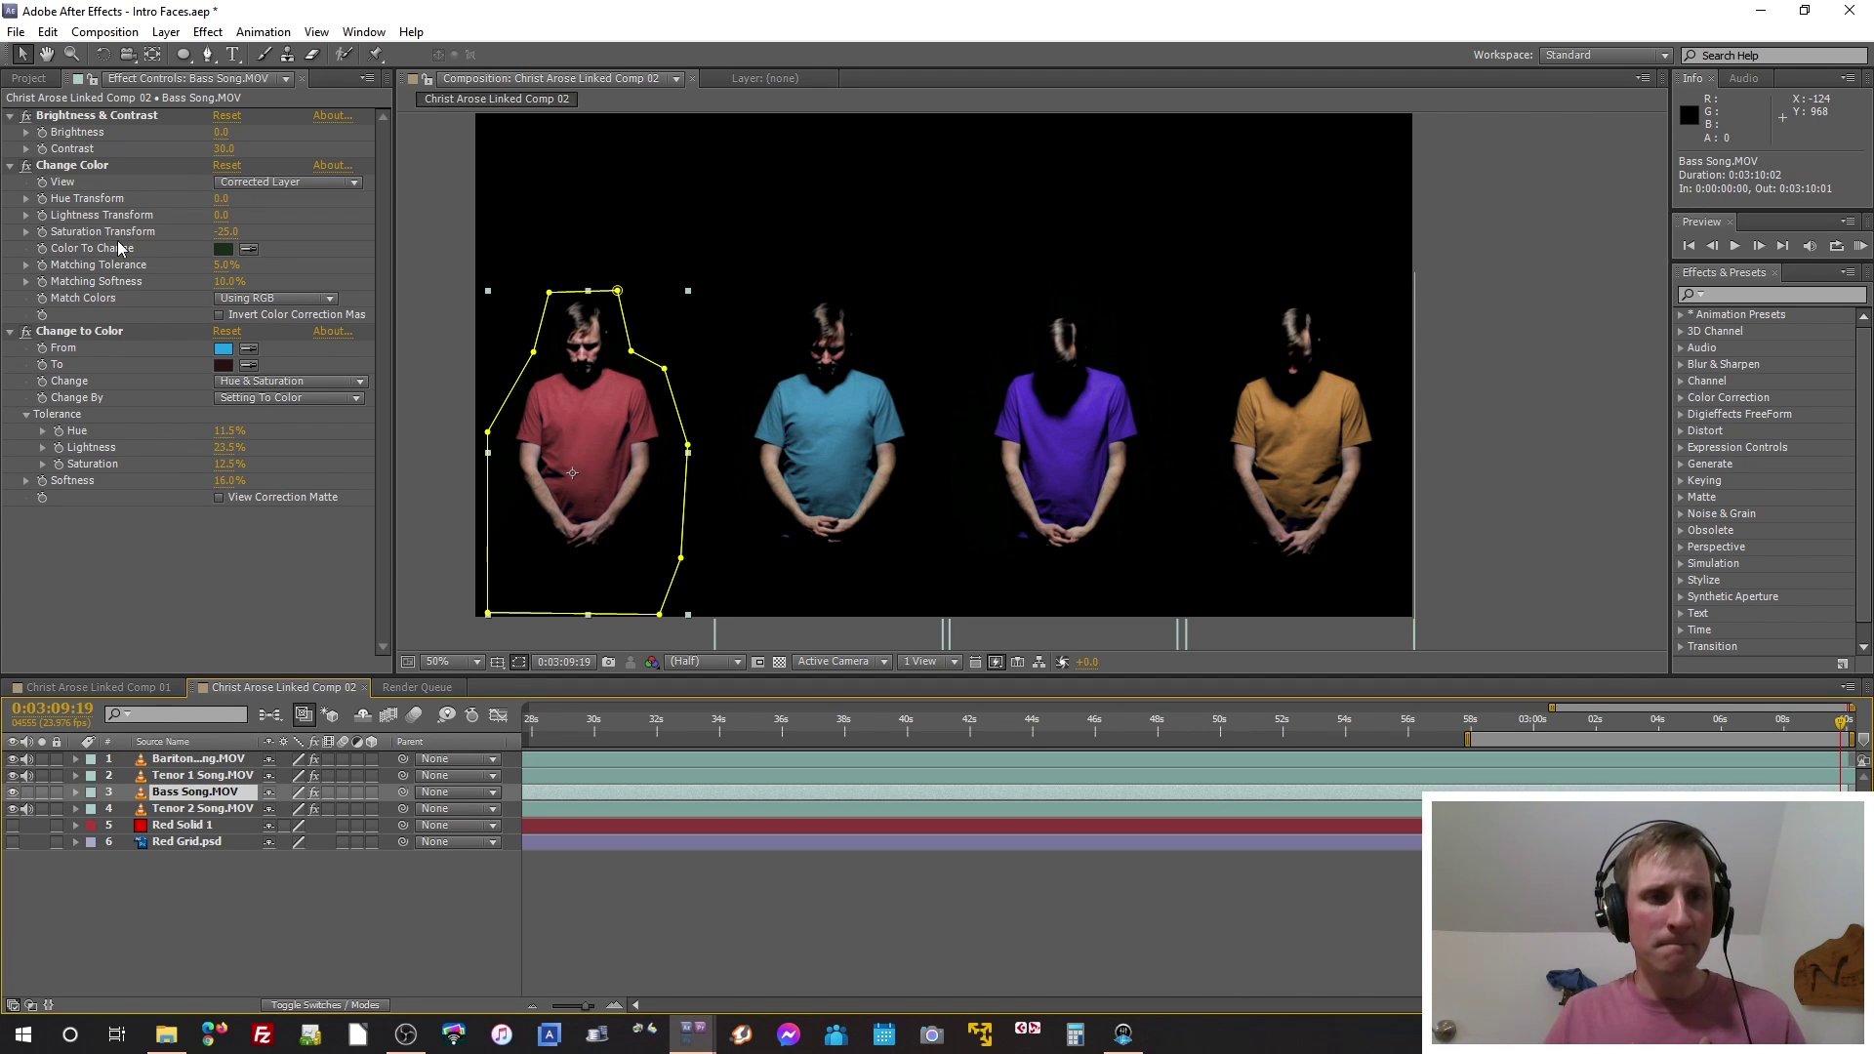
click(26, 115)
click(26, 165)
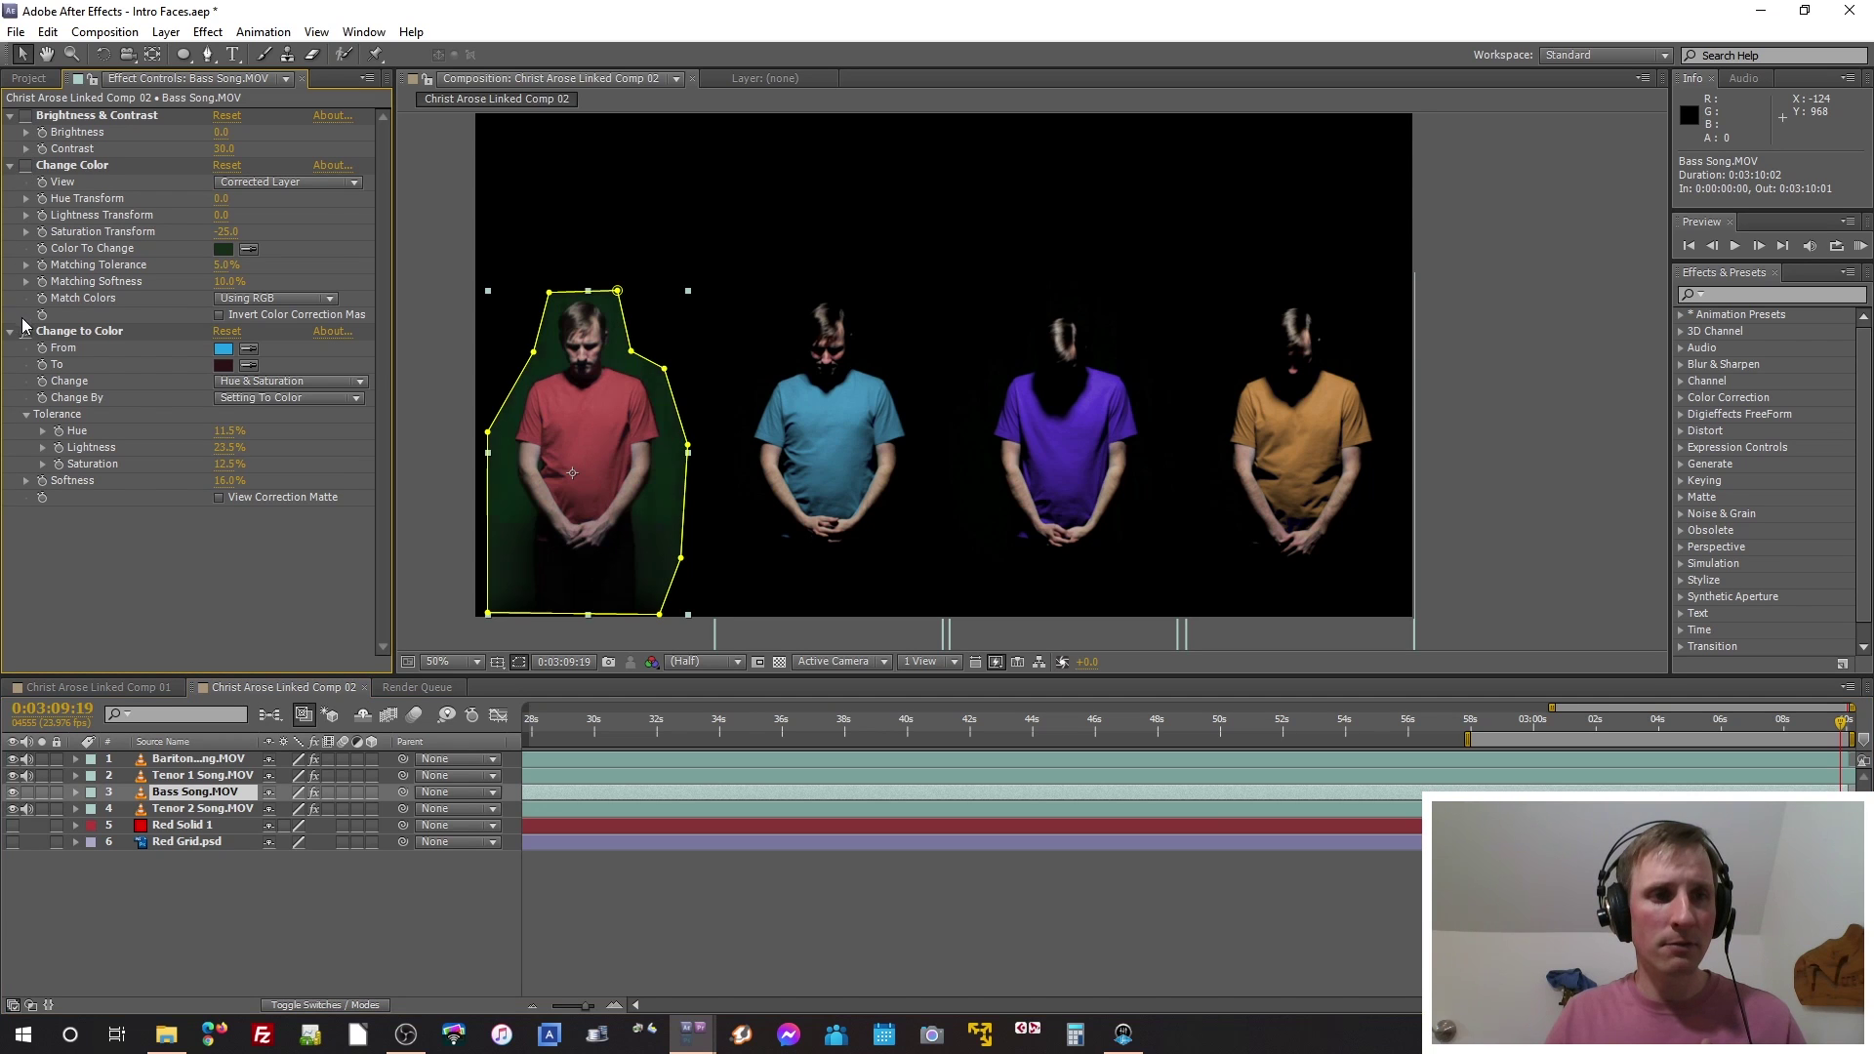
click(26, 332)
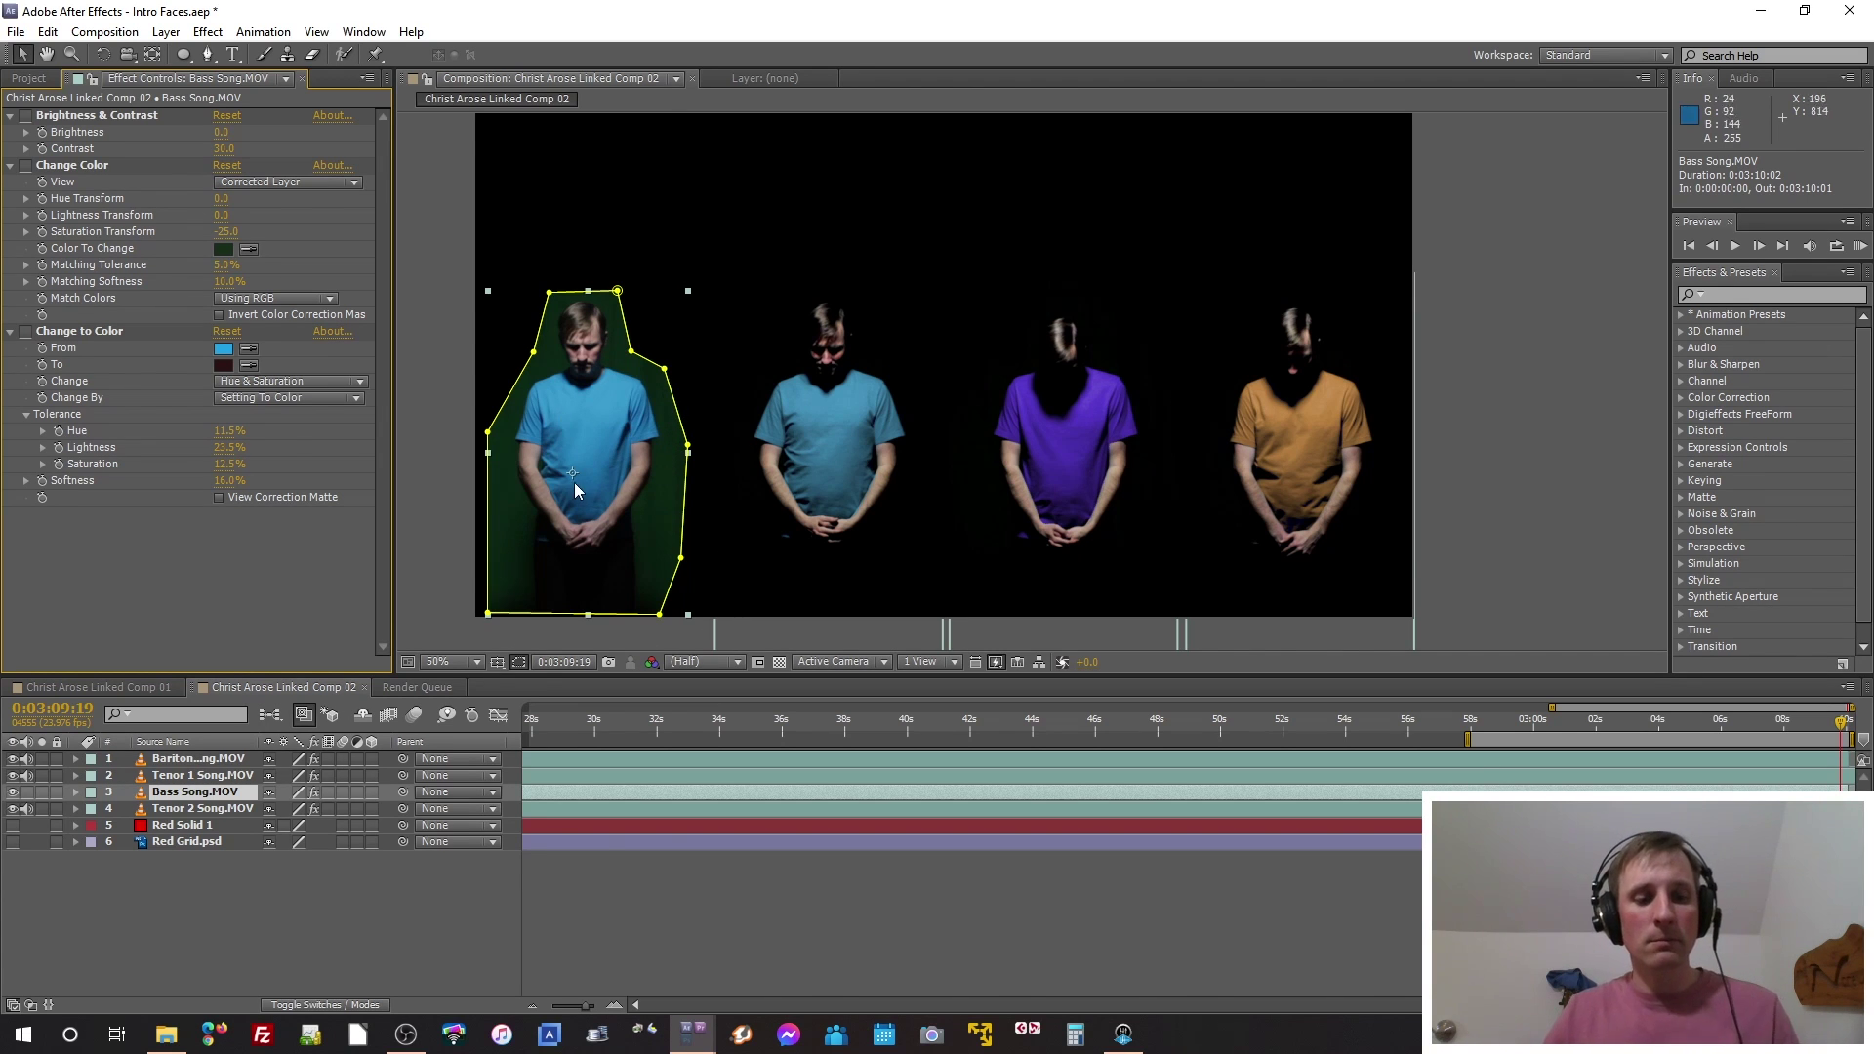
Step: Switch to Premiere Pro and preview the original Bass Song.MOV footage in the source monitor at 00:01:23:16
key(alt+Tab)
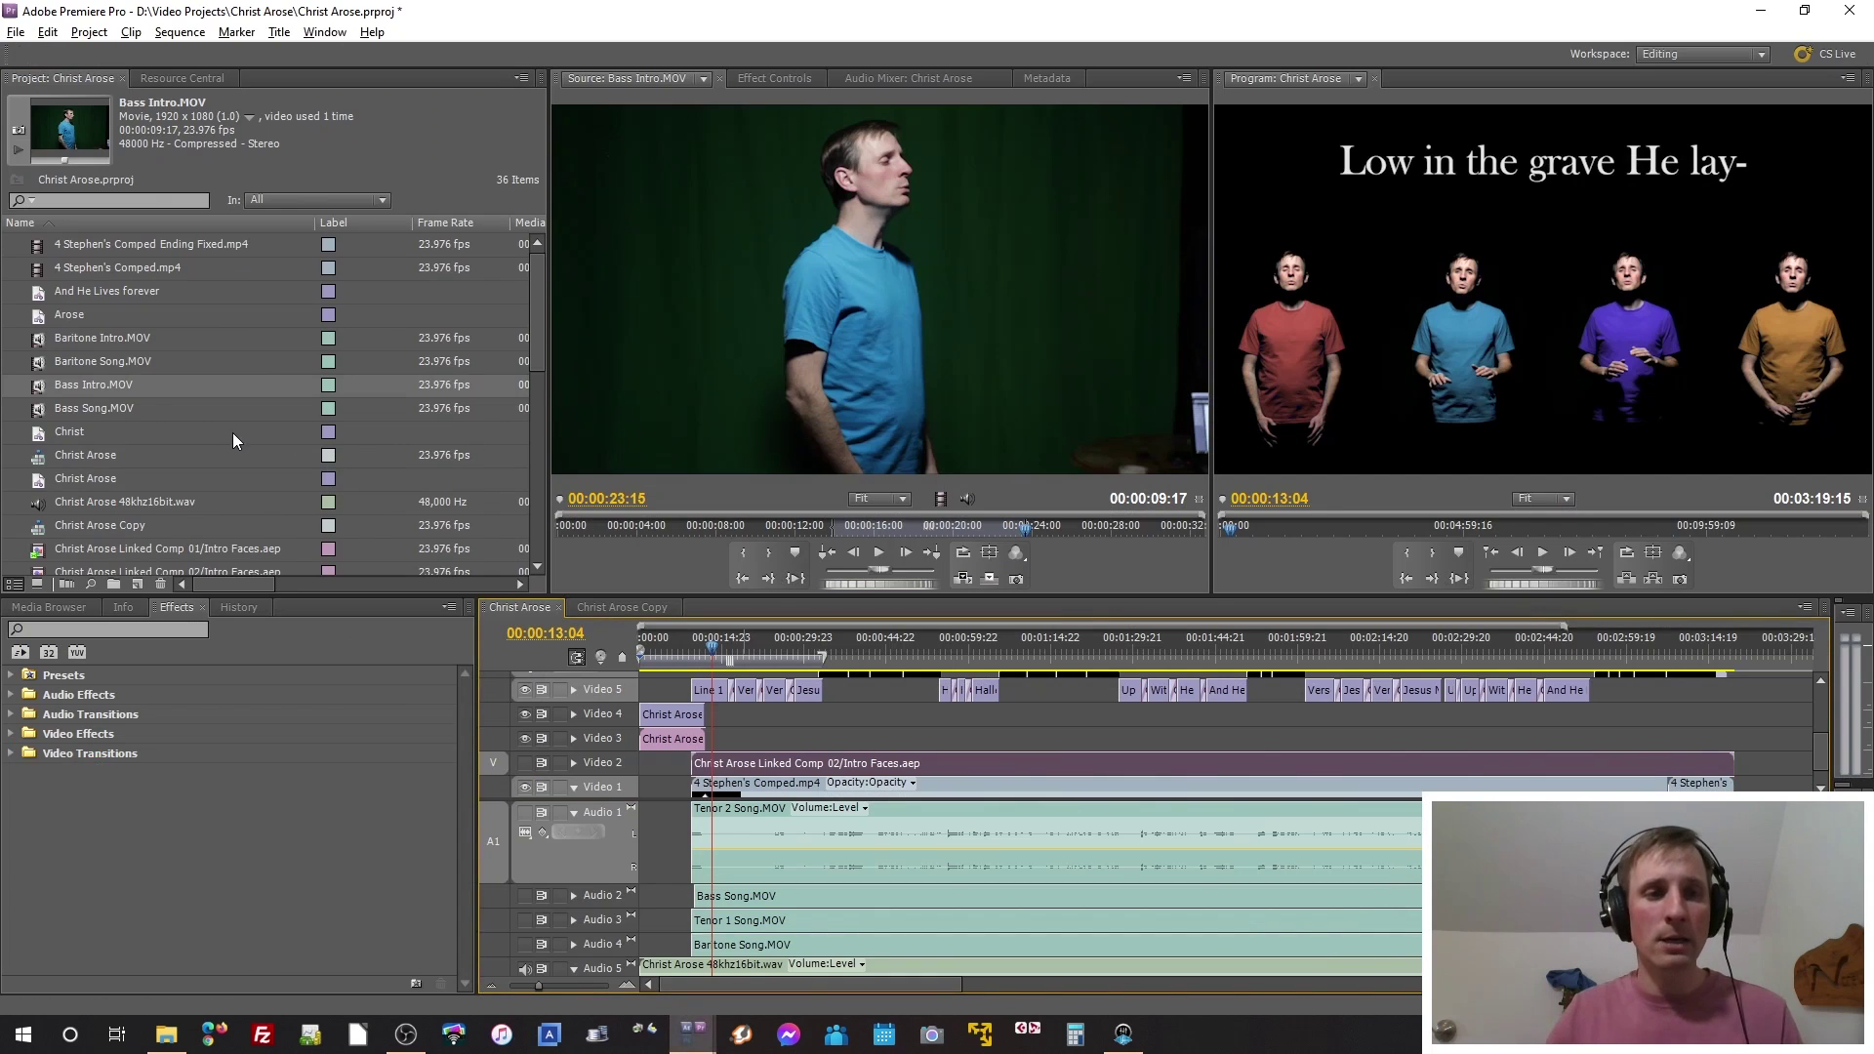
scroll(39, 412, down, 7)
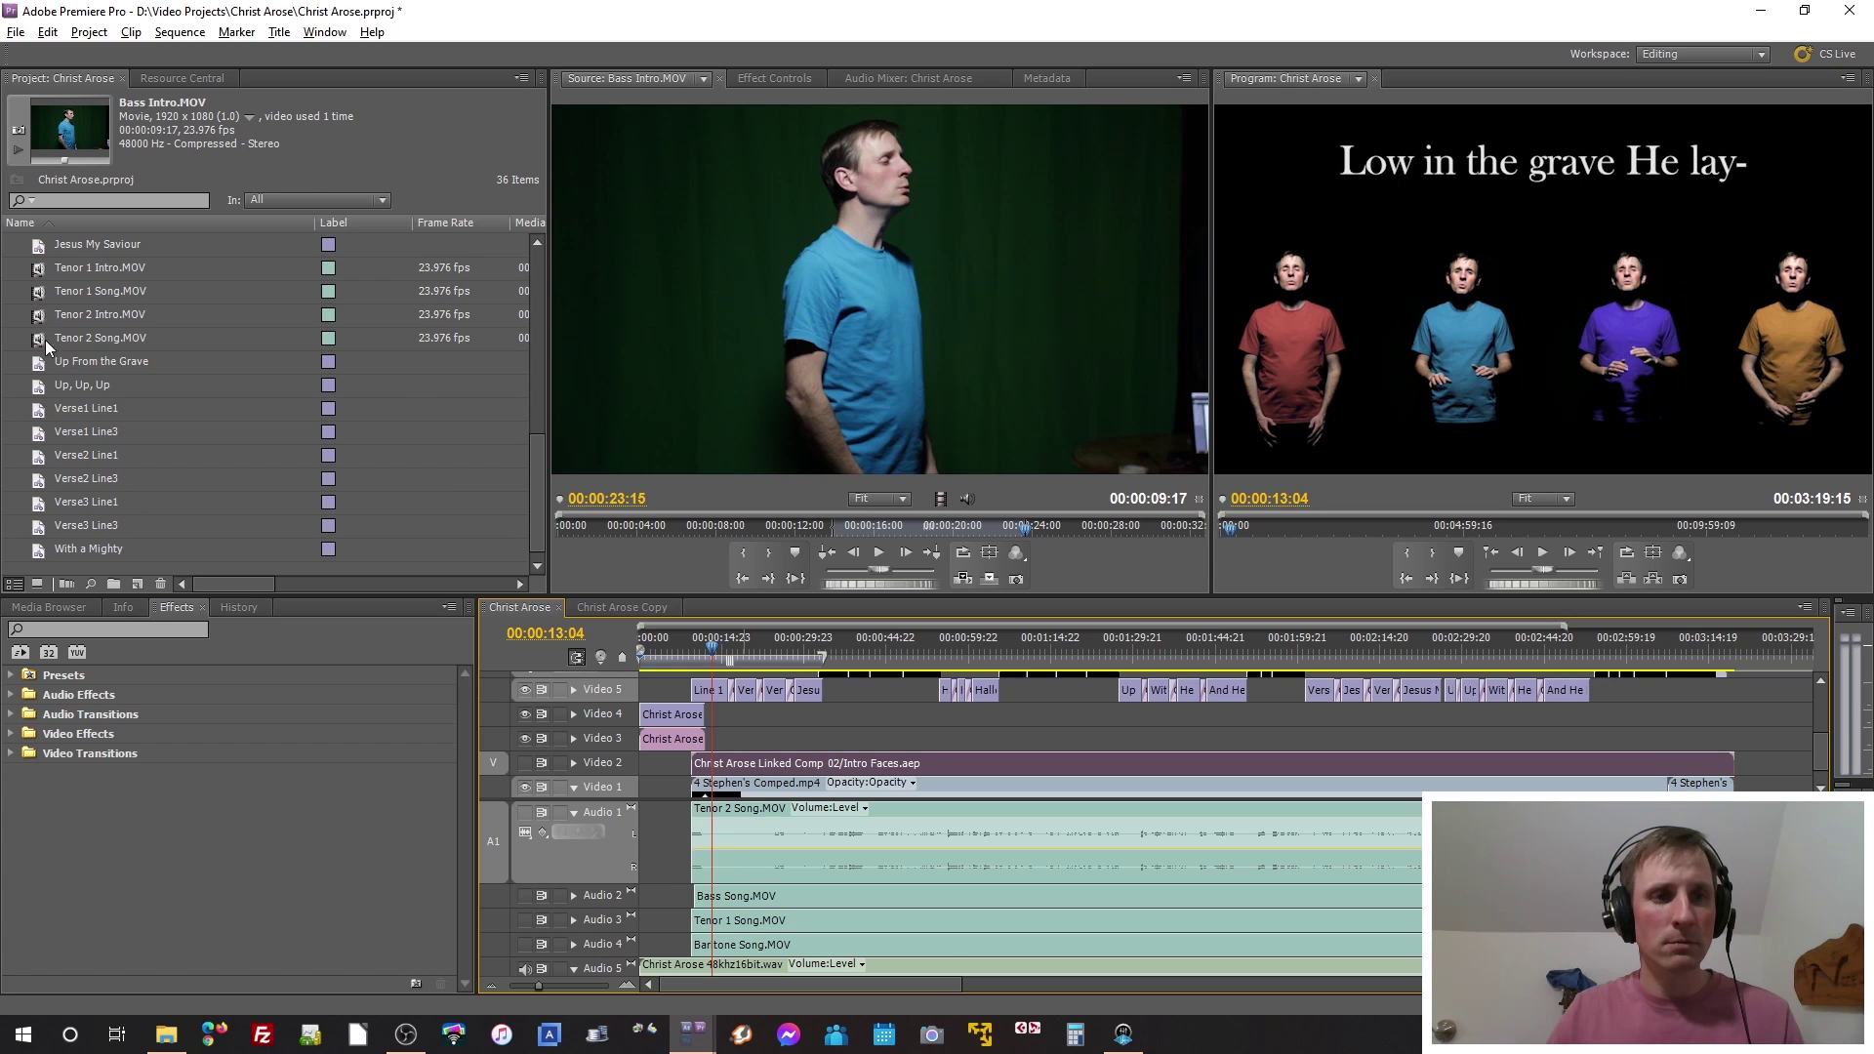
scroll(57, 357, up, 3)
scroll(56, 357, up, 3)
double_click(29, 388)
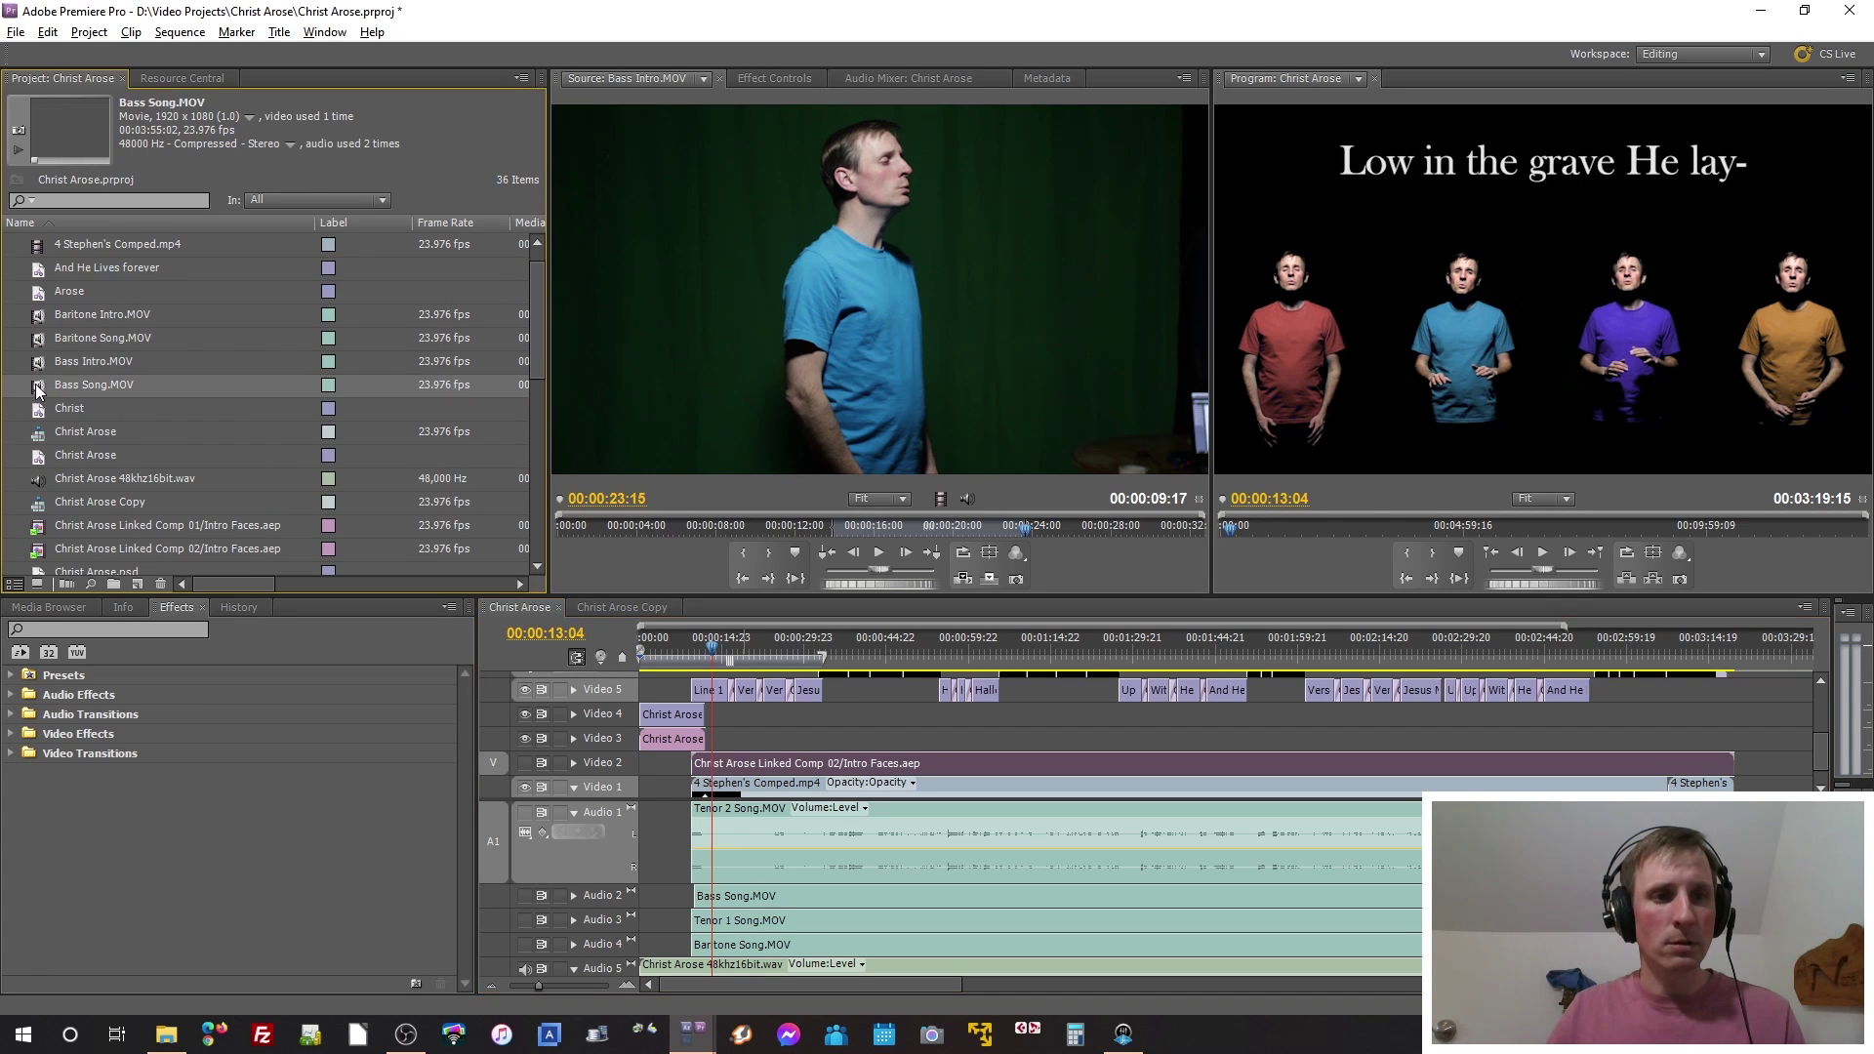
click(789, 526)
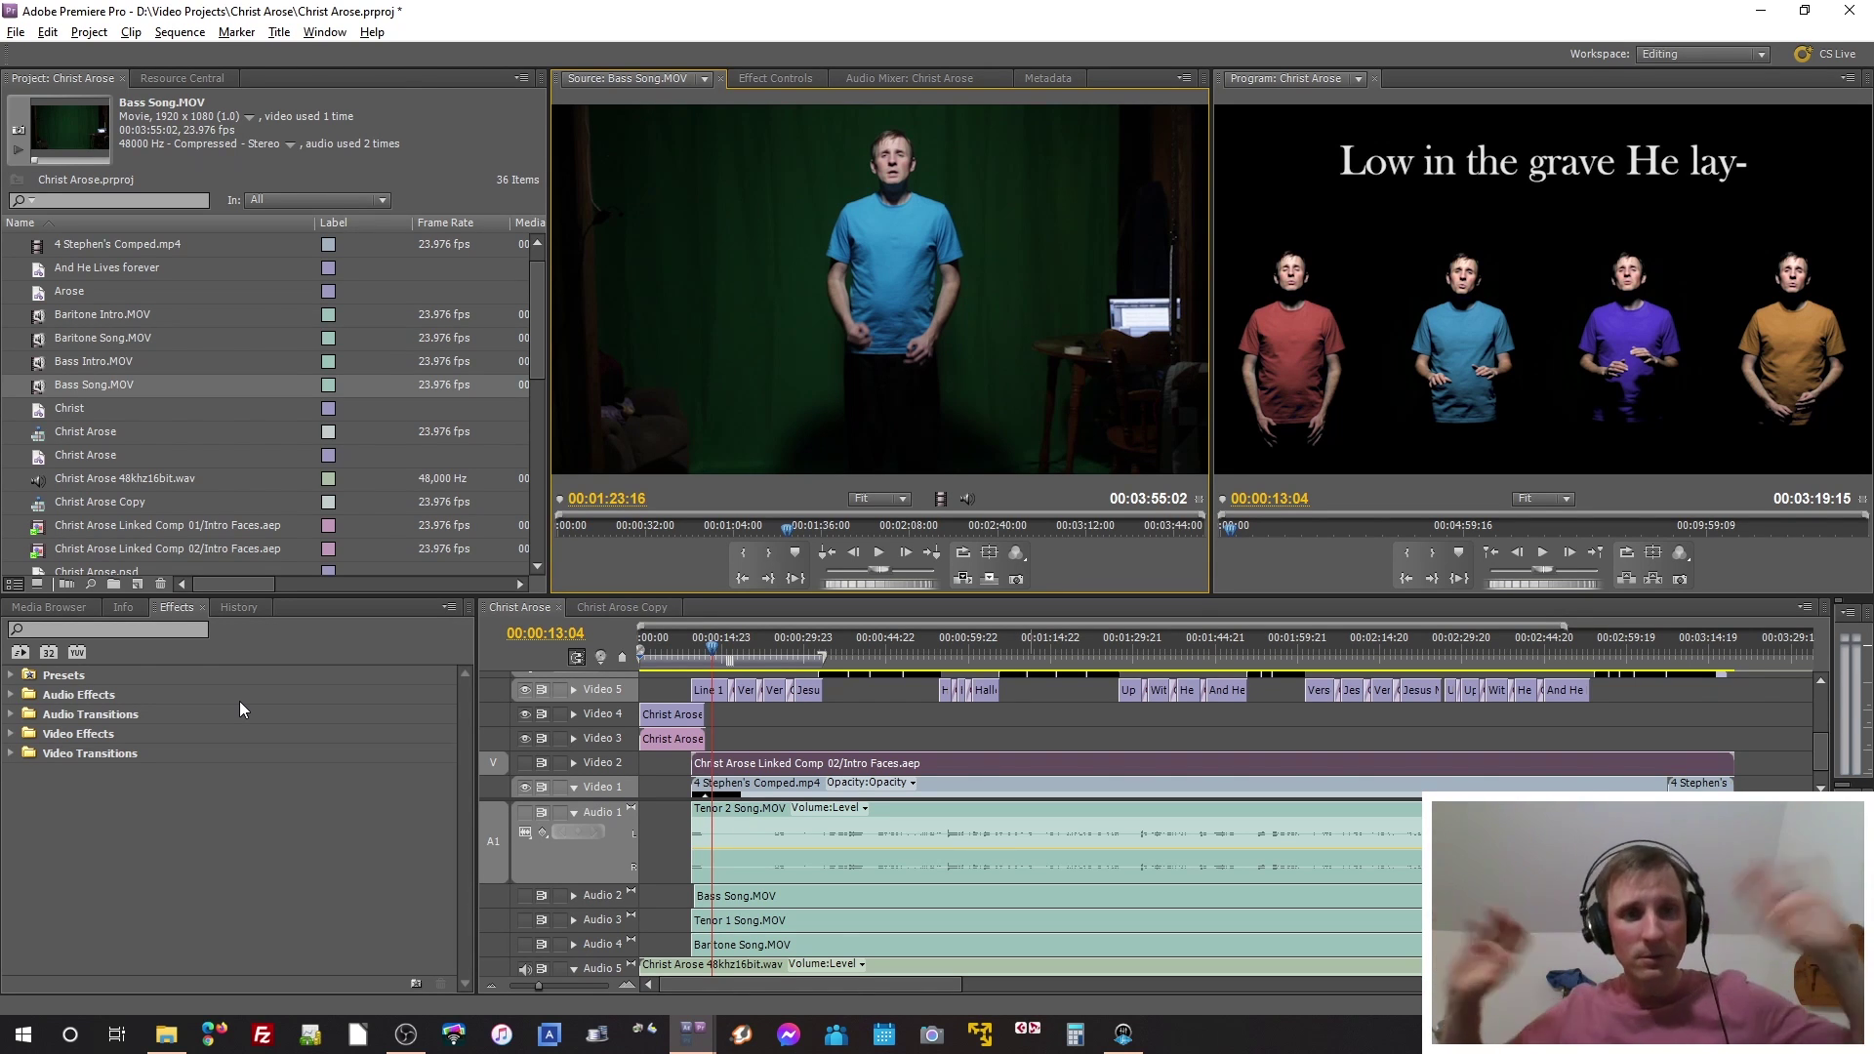
Step: Switch to After Effects, turn Brightness & Contrast and Change Color back on for Bass Song.MOV, and select its Change to Color effect
key(alt+Tab)
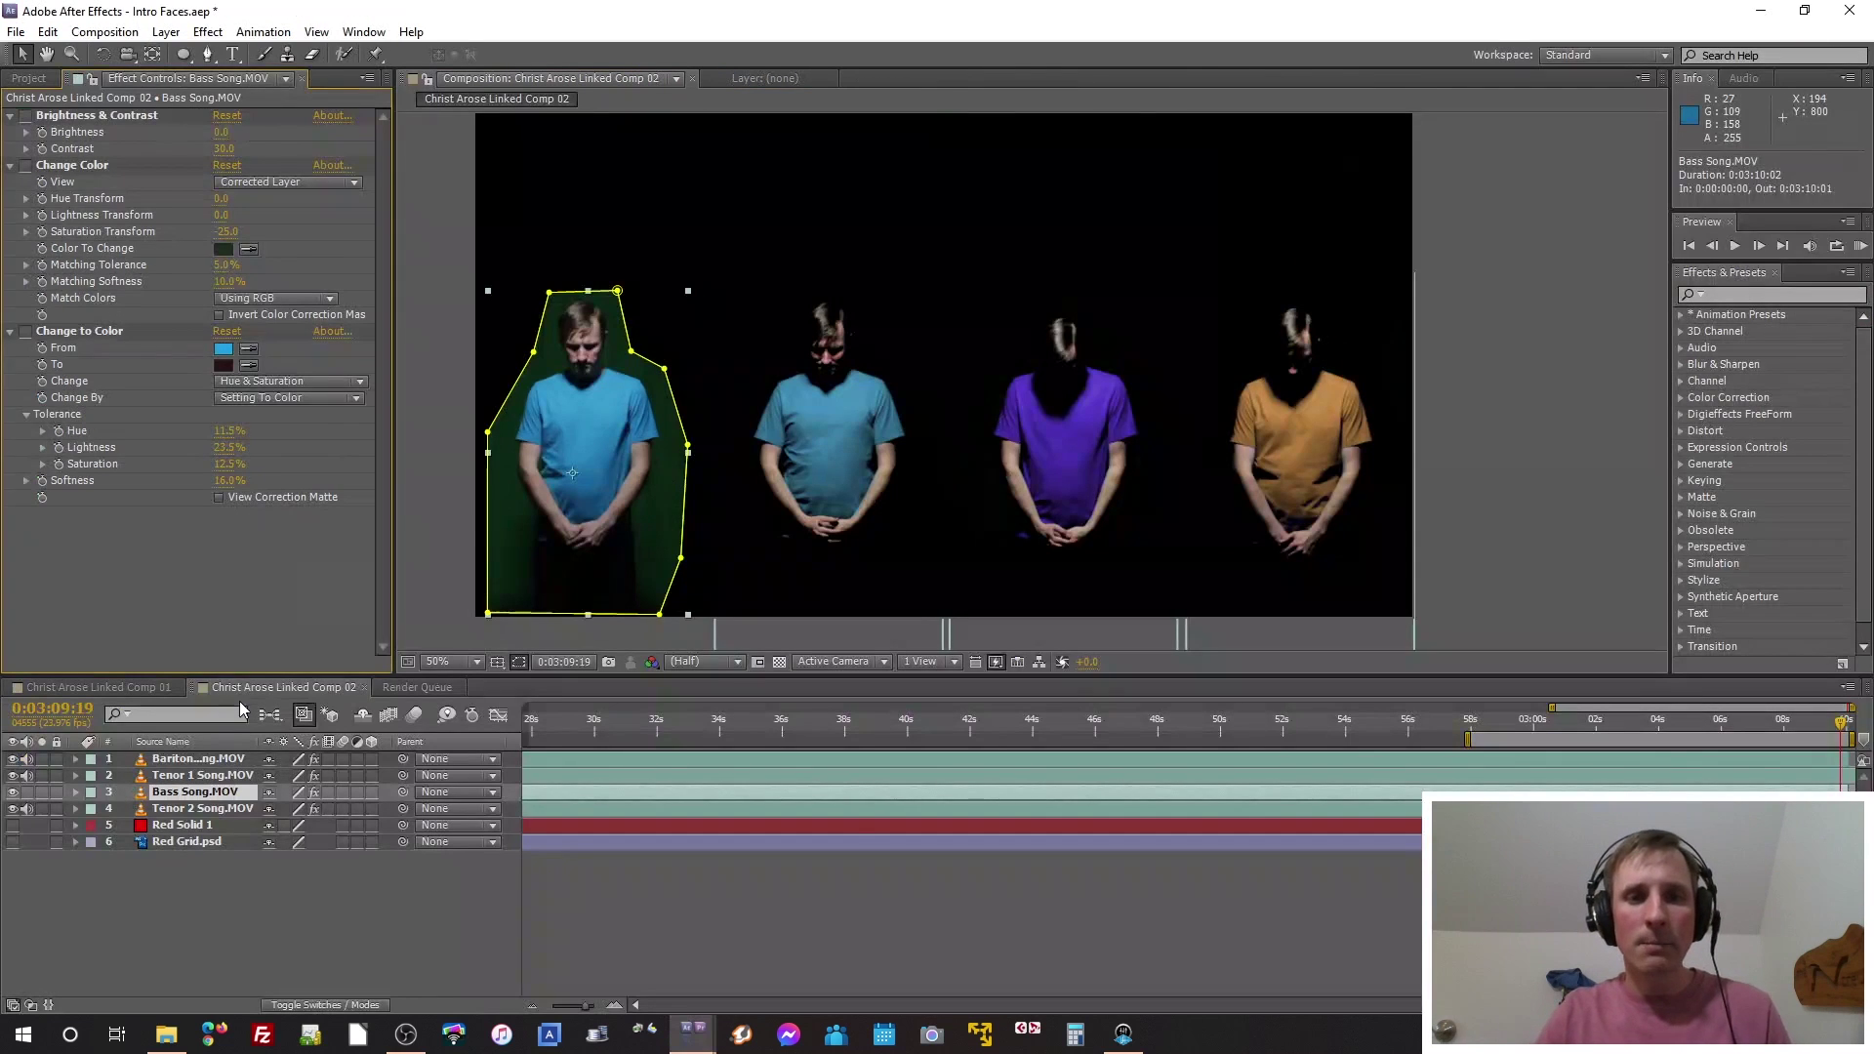
click(25, 115)
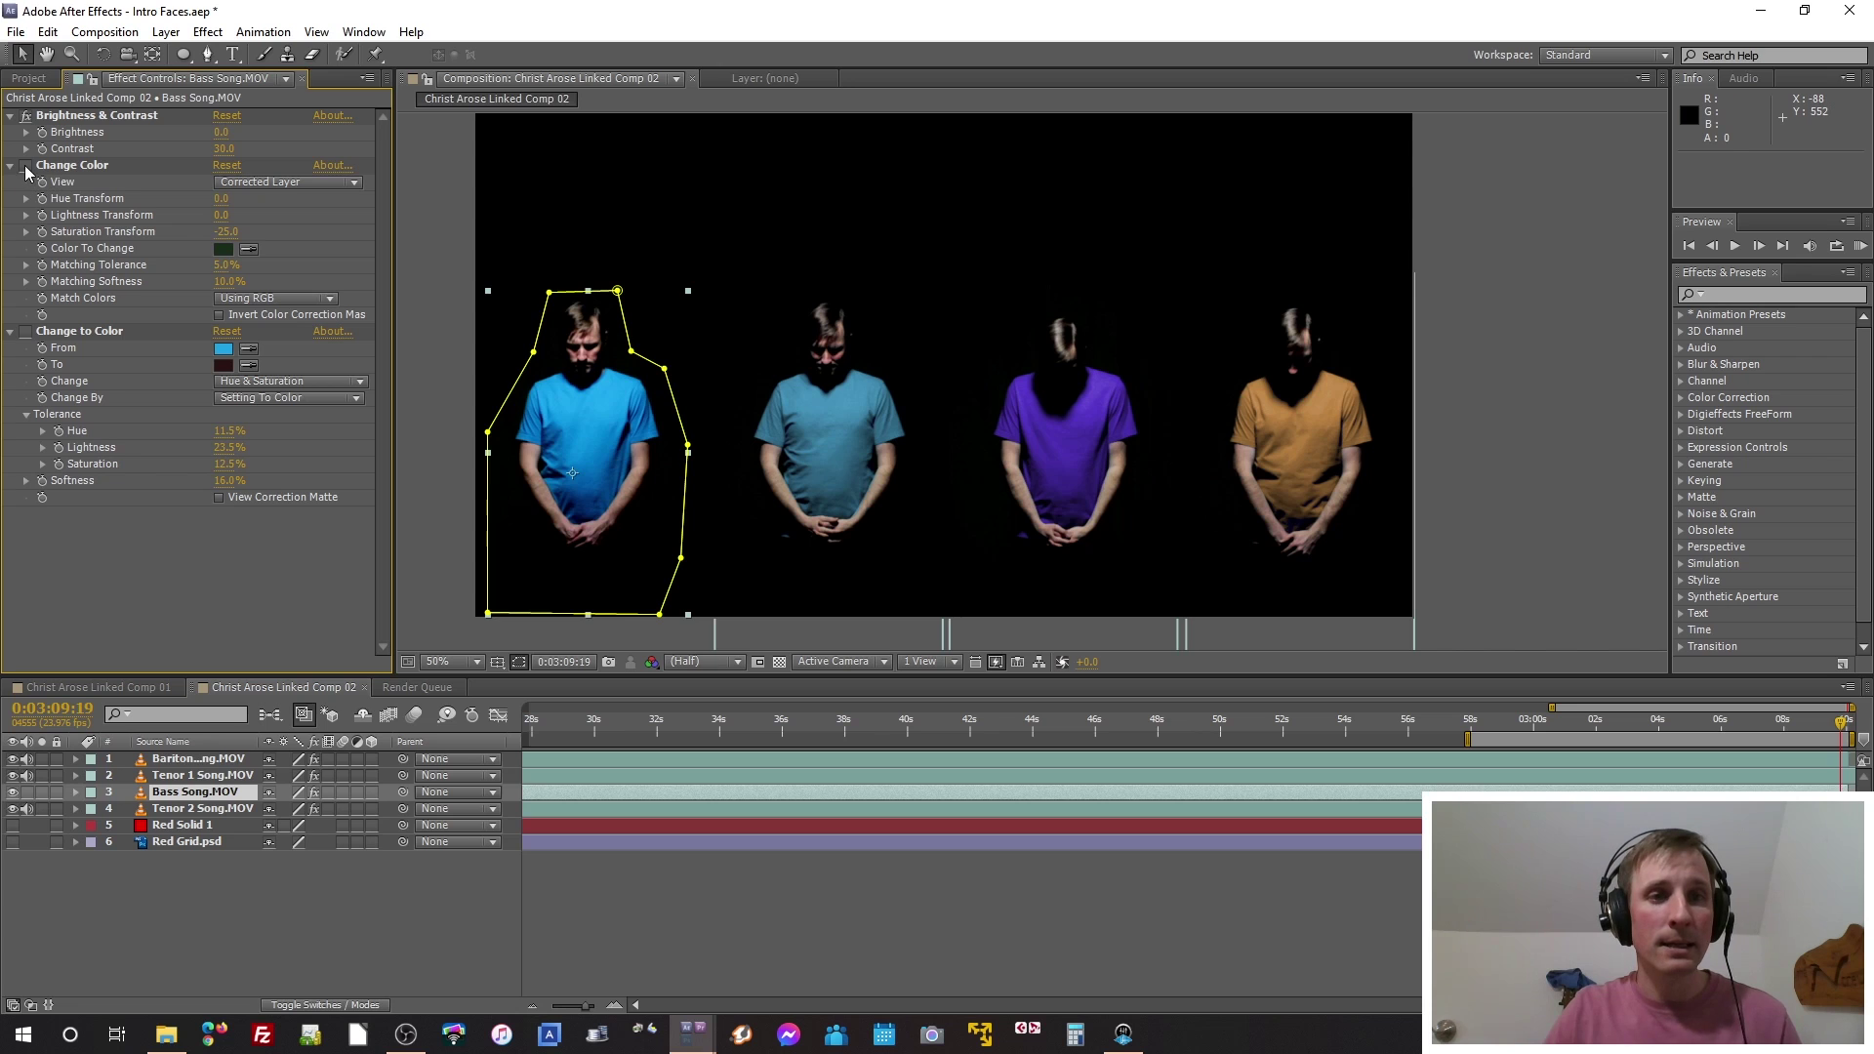
key(period)
key(period)
drag(556, 344, 1004, 347)
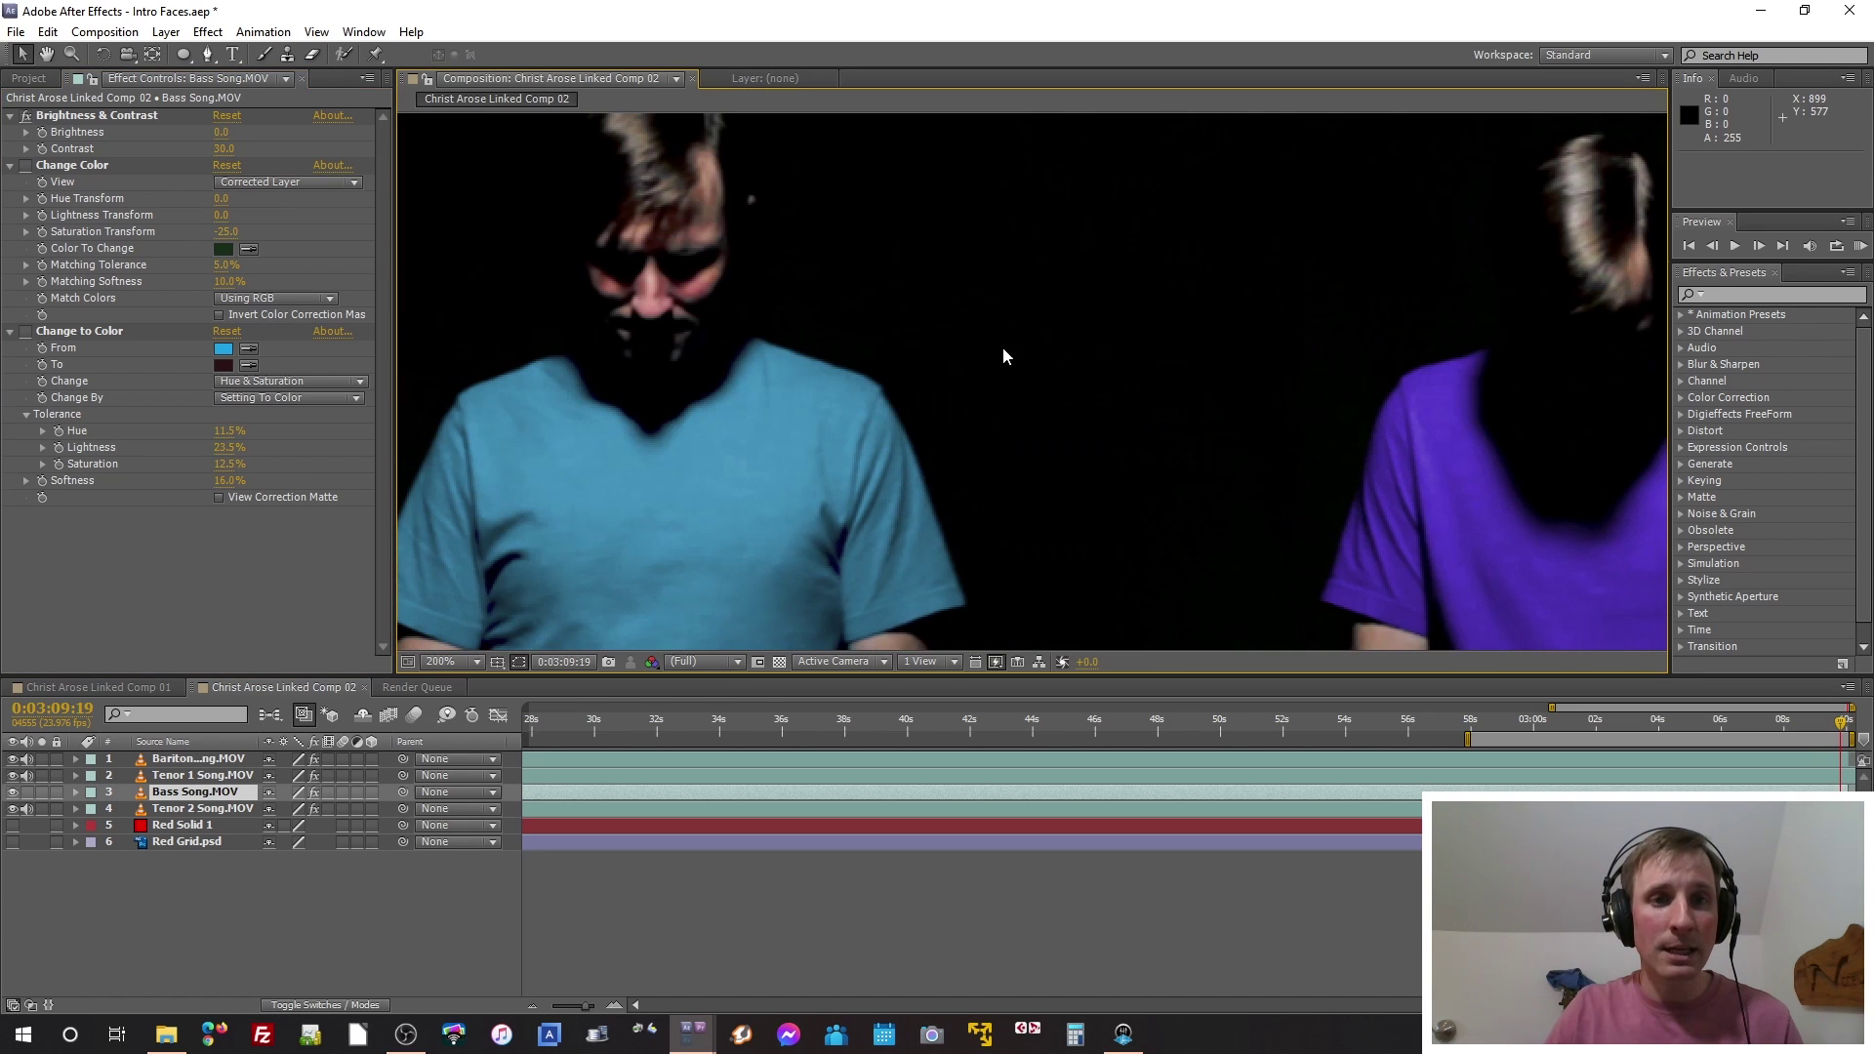
click(28, 172)
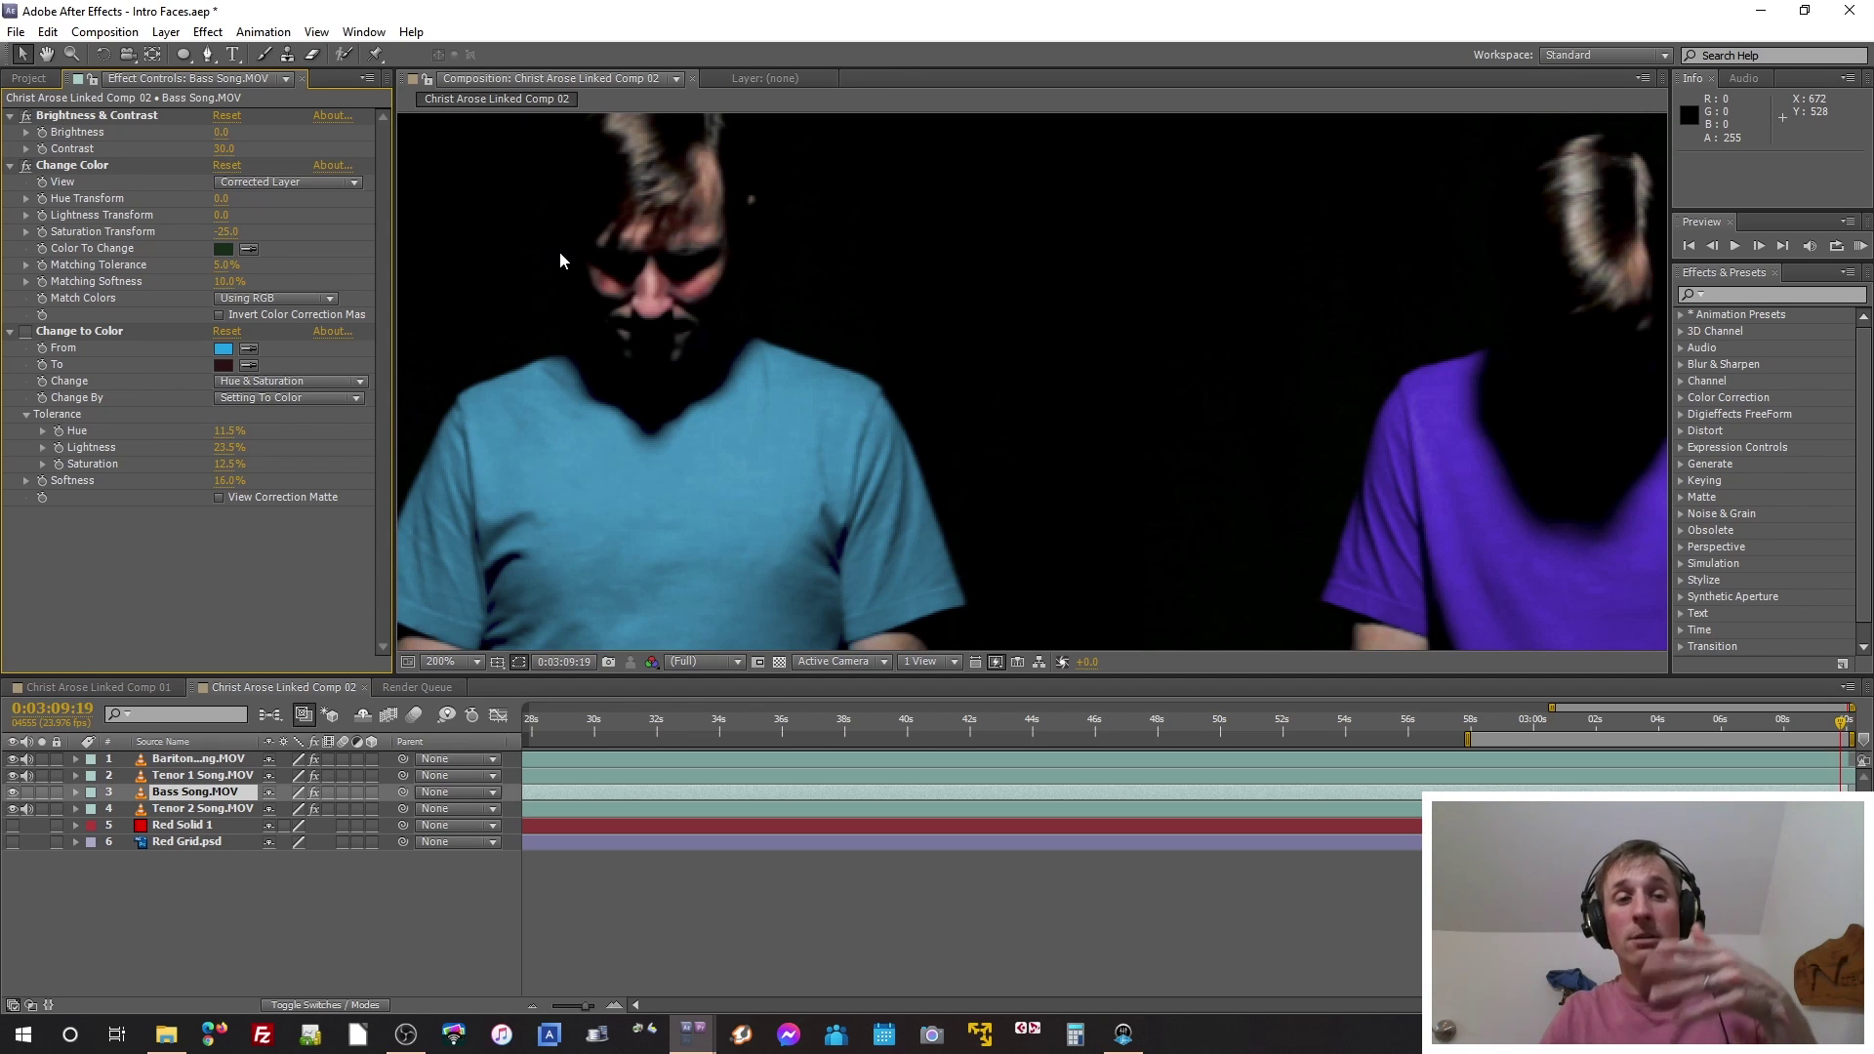
click(129, 335)
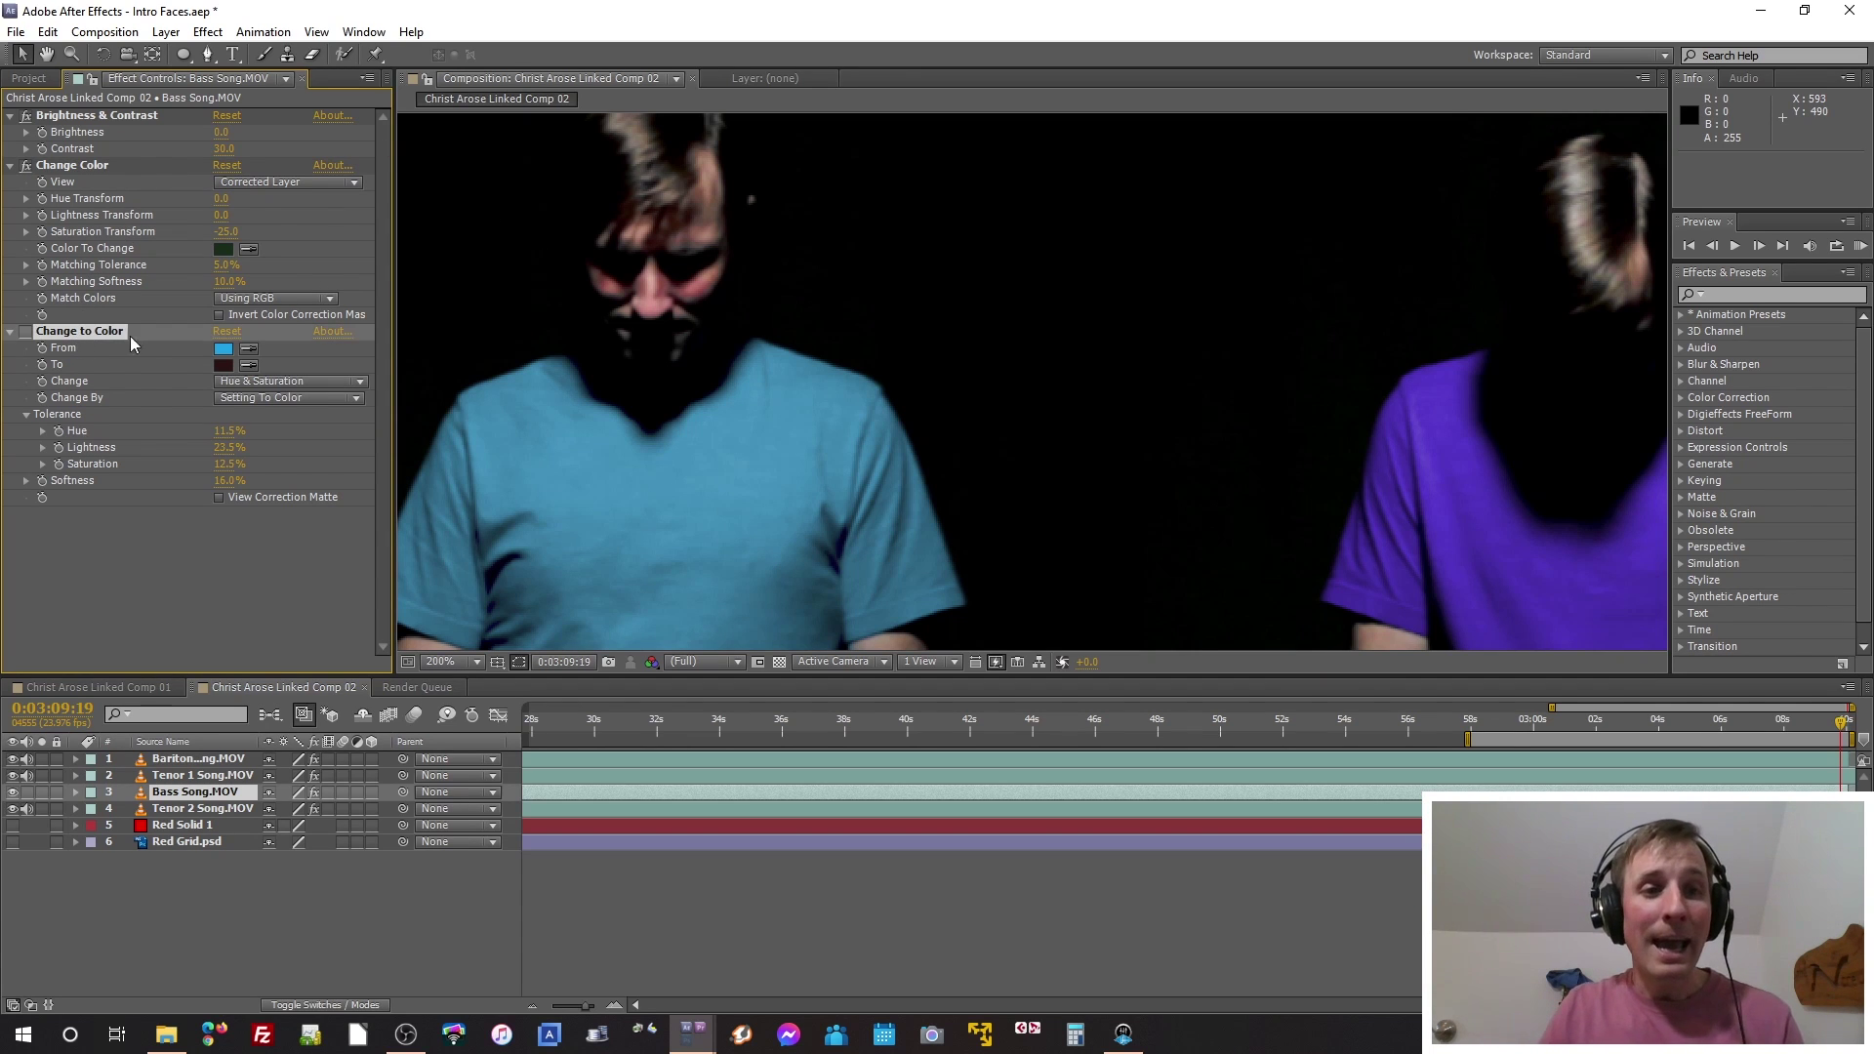
scroll(746, 330, down, 6)
scroll(787, 342, up, 2)
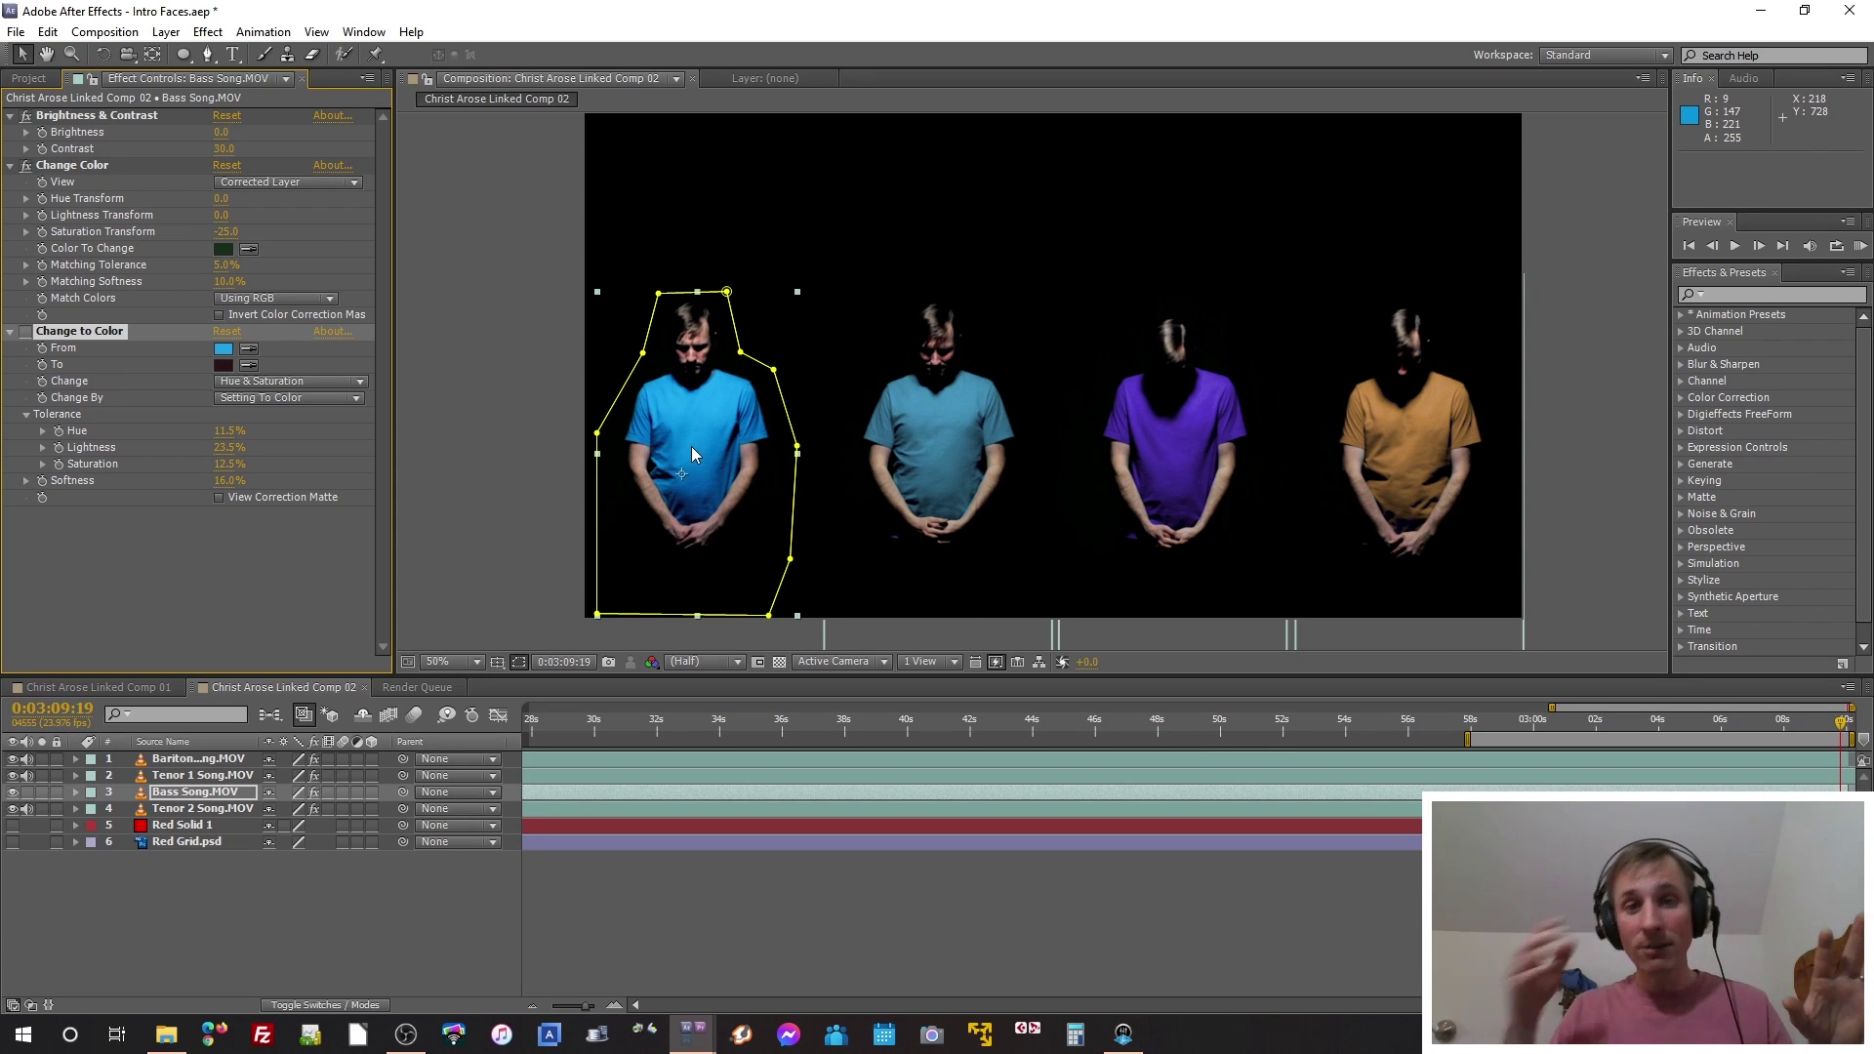
Step: Switch to Premiere Pro, open the Christ Arose Copy sequence, and move its playhead to 00:01:12:10 to view the unprocessed song clips
key(alt+Tab)
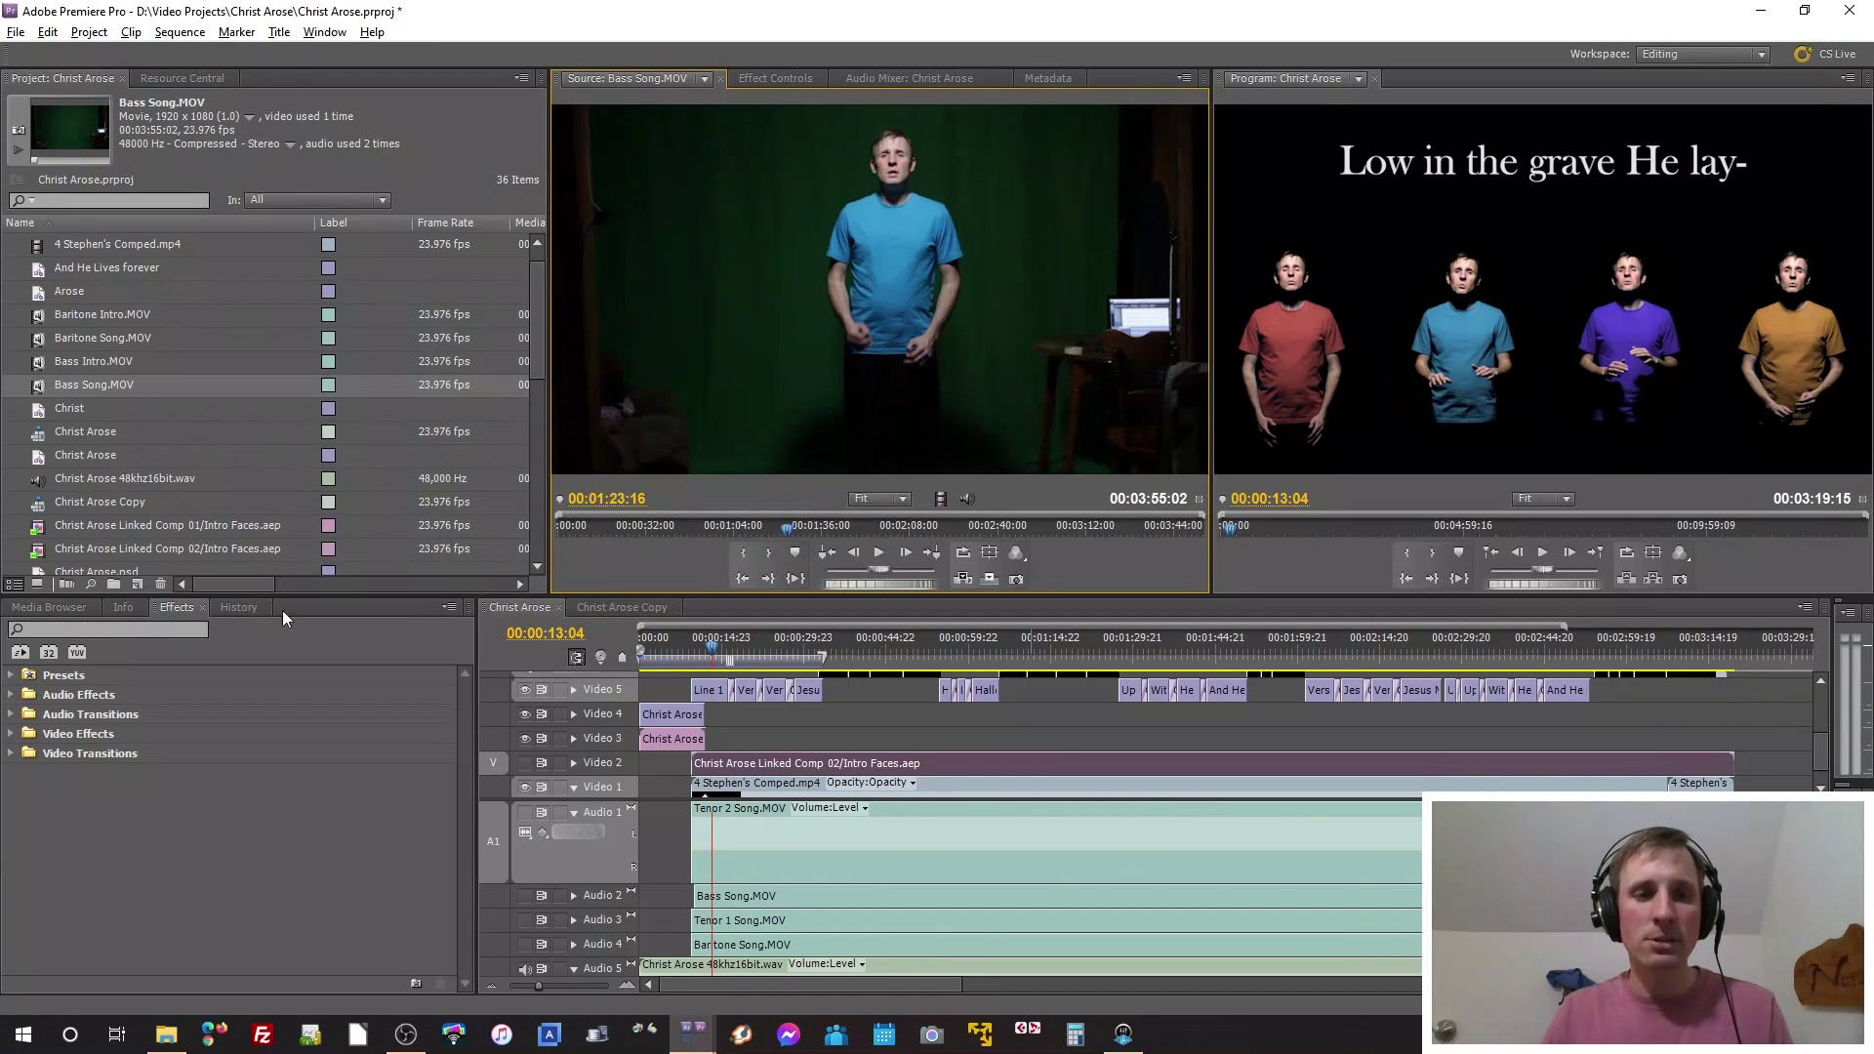
click(635, 606)
click(782, 636)
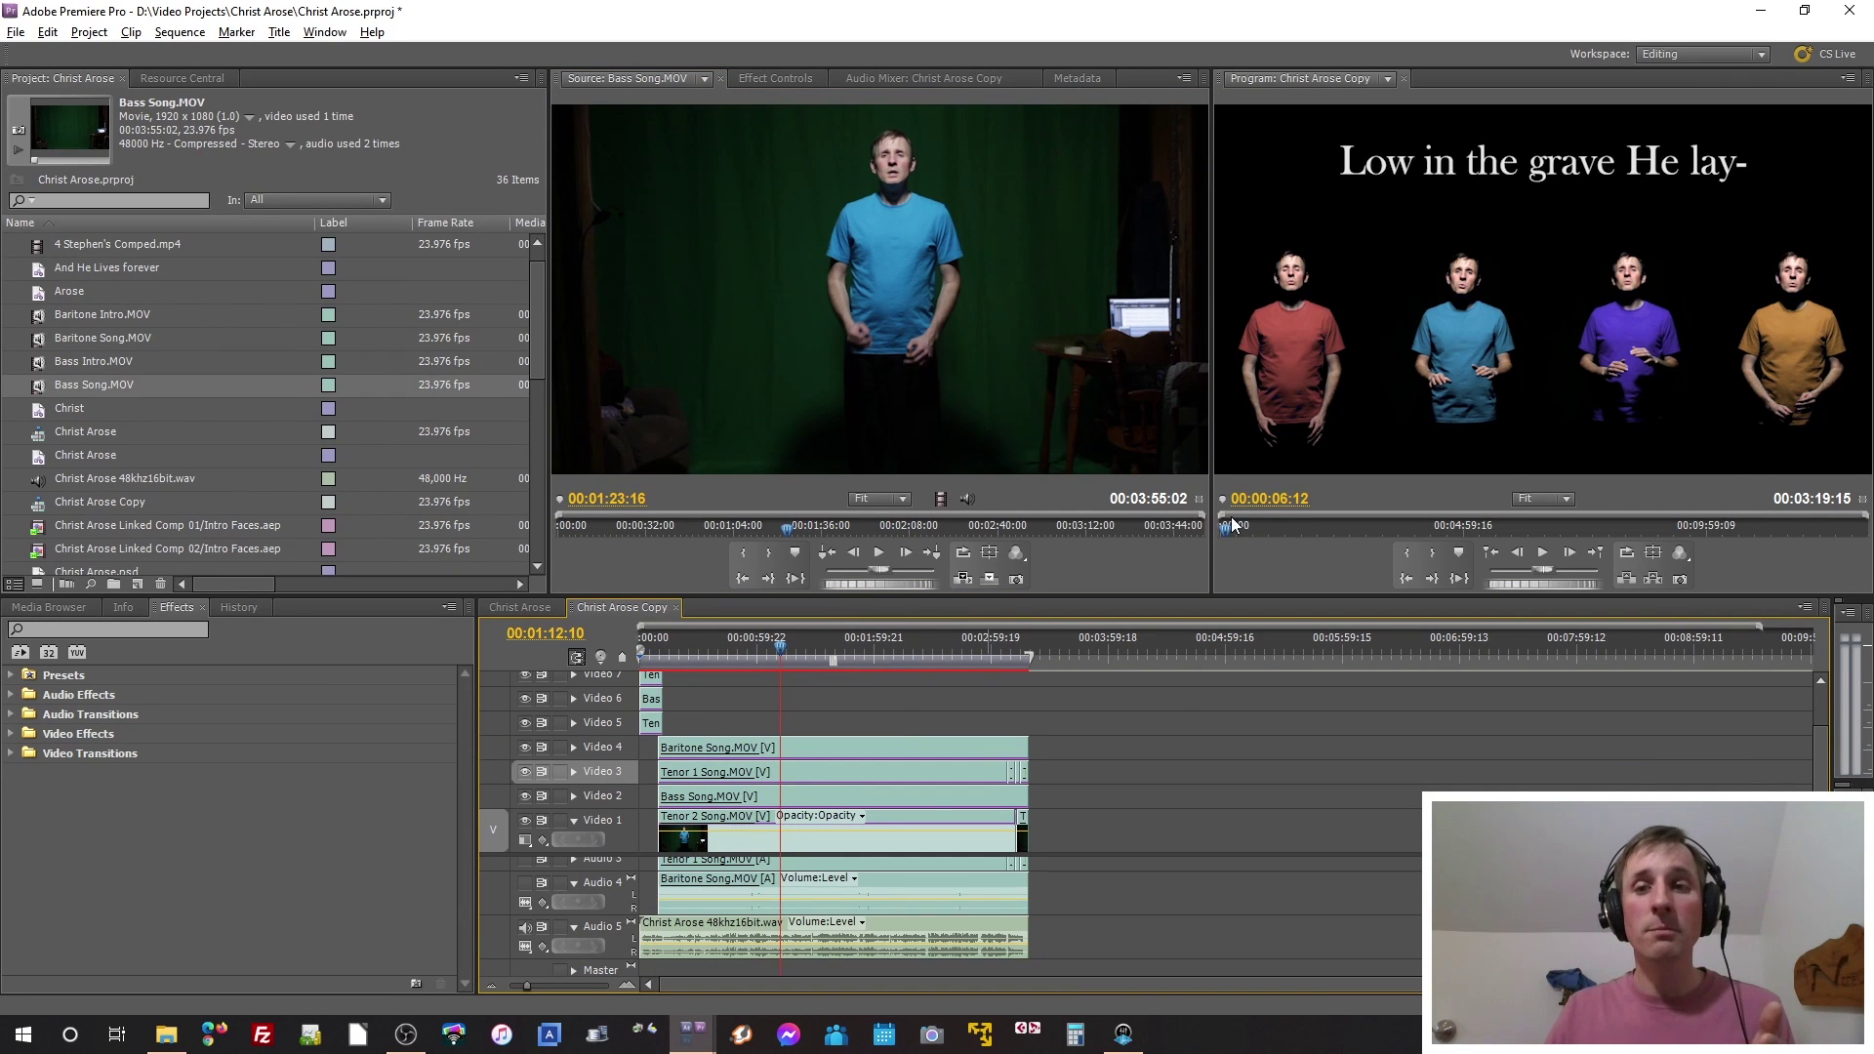
click(780, 654)
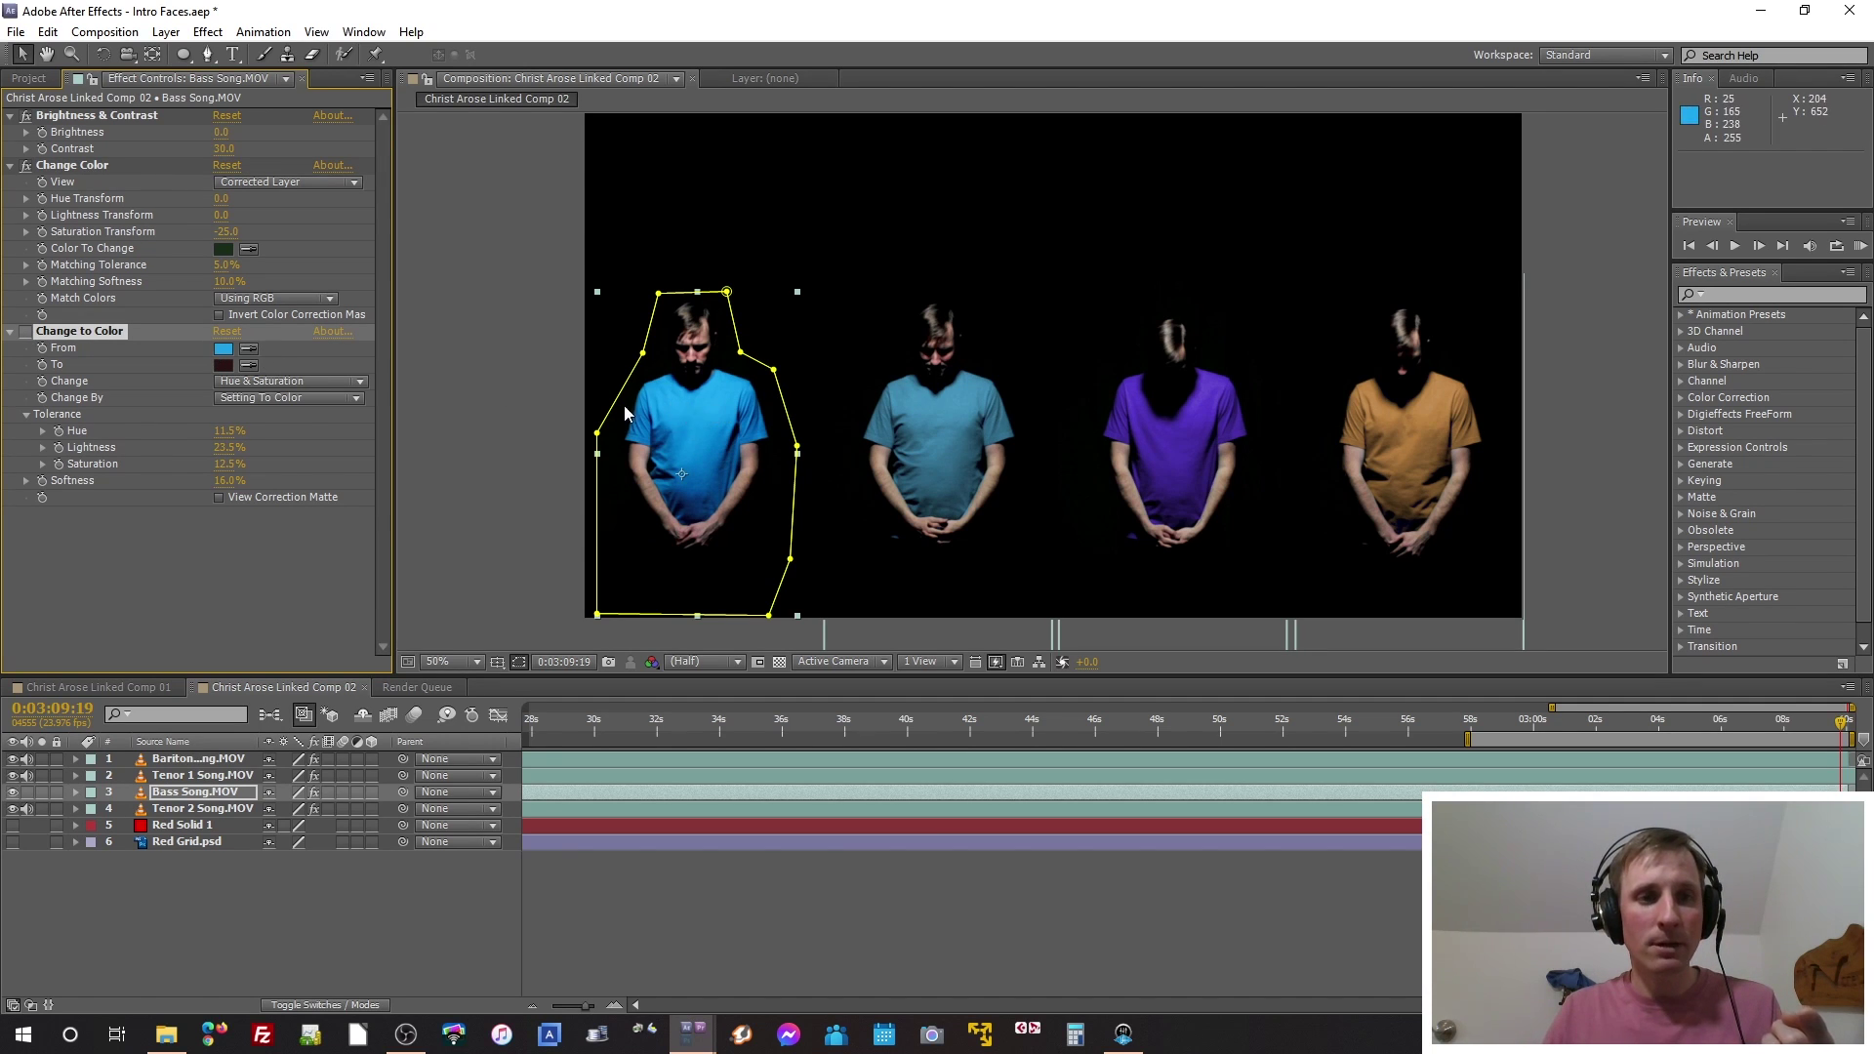
Step: Turn Change to Color back on for the Bass Song.MOV layer and inspect the four singers' shirts in the composition
click(26, 332)
key(period)
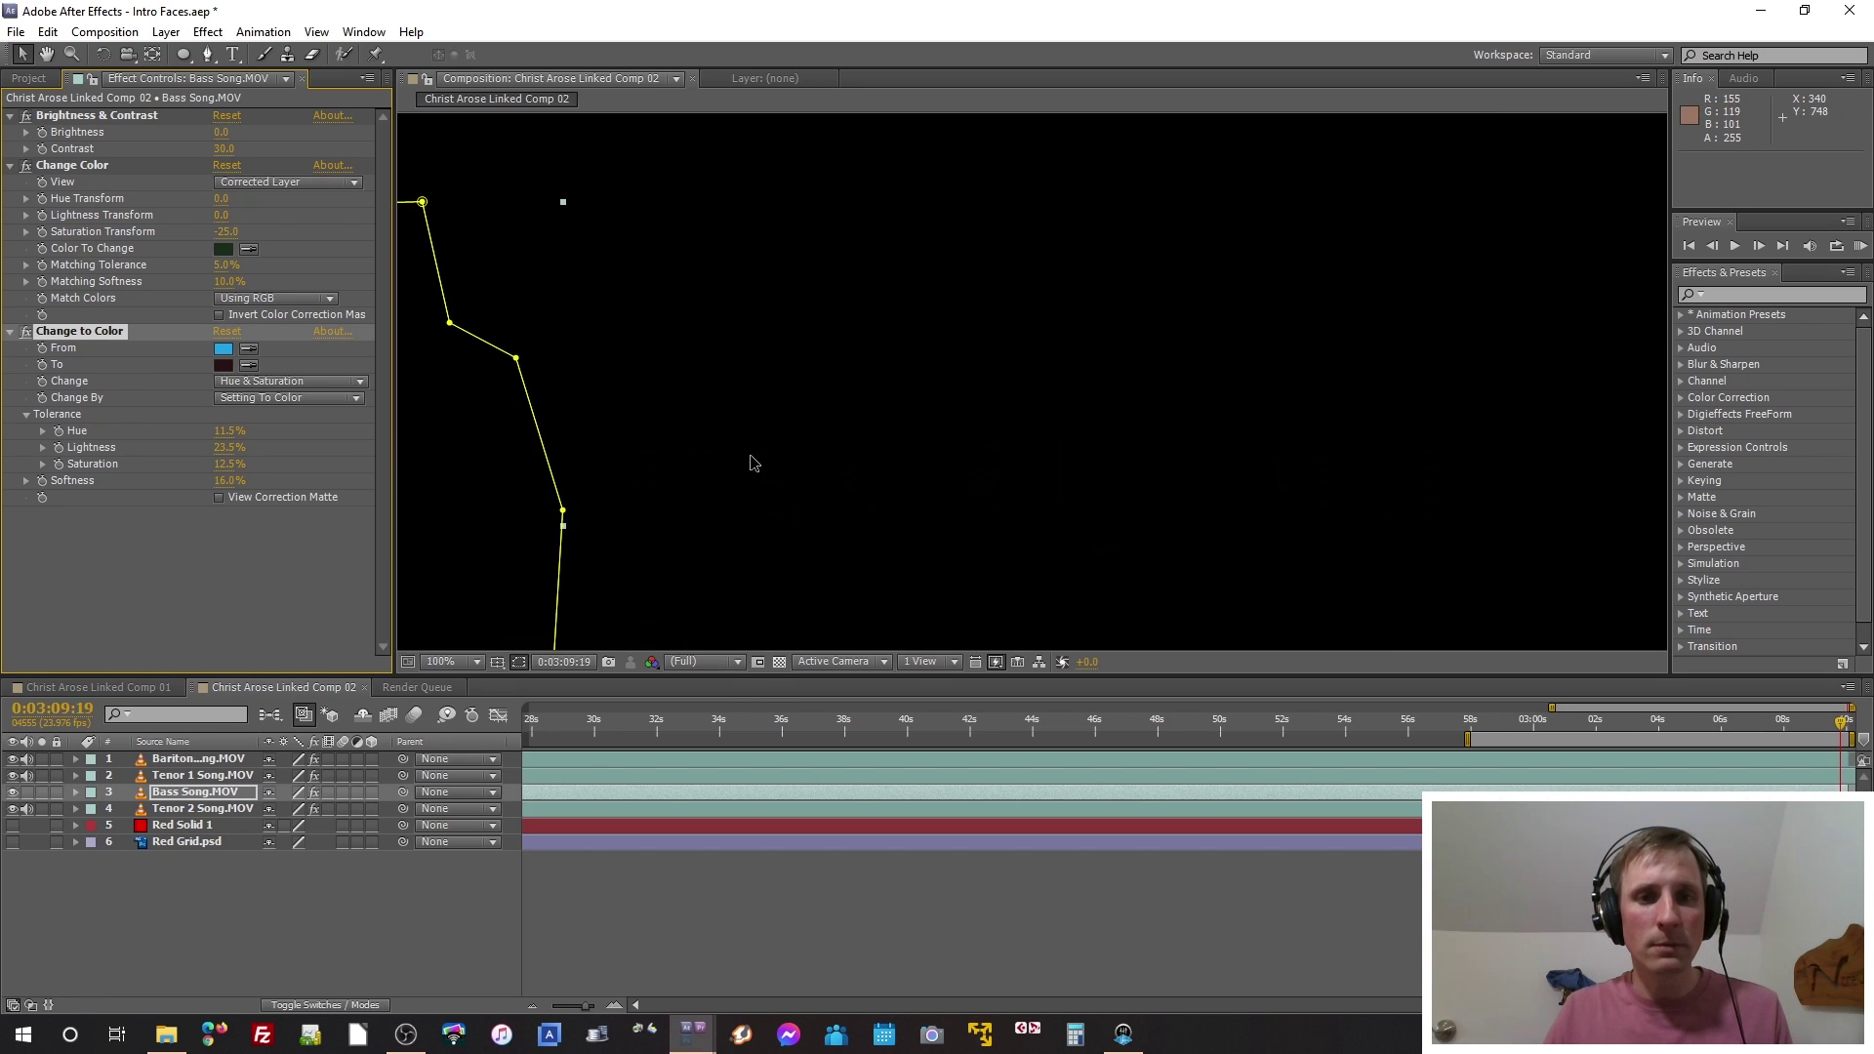
scroll(752, 462, up, 2)
scroll(767, 367, down, 2)
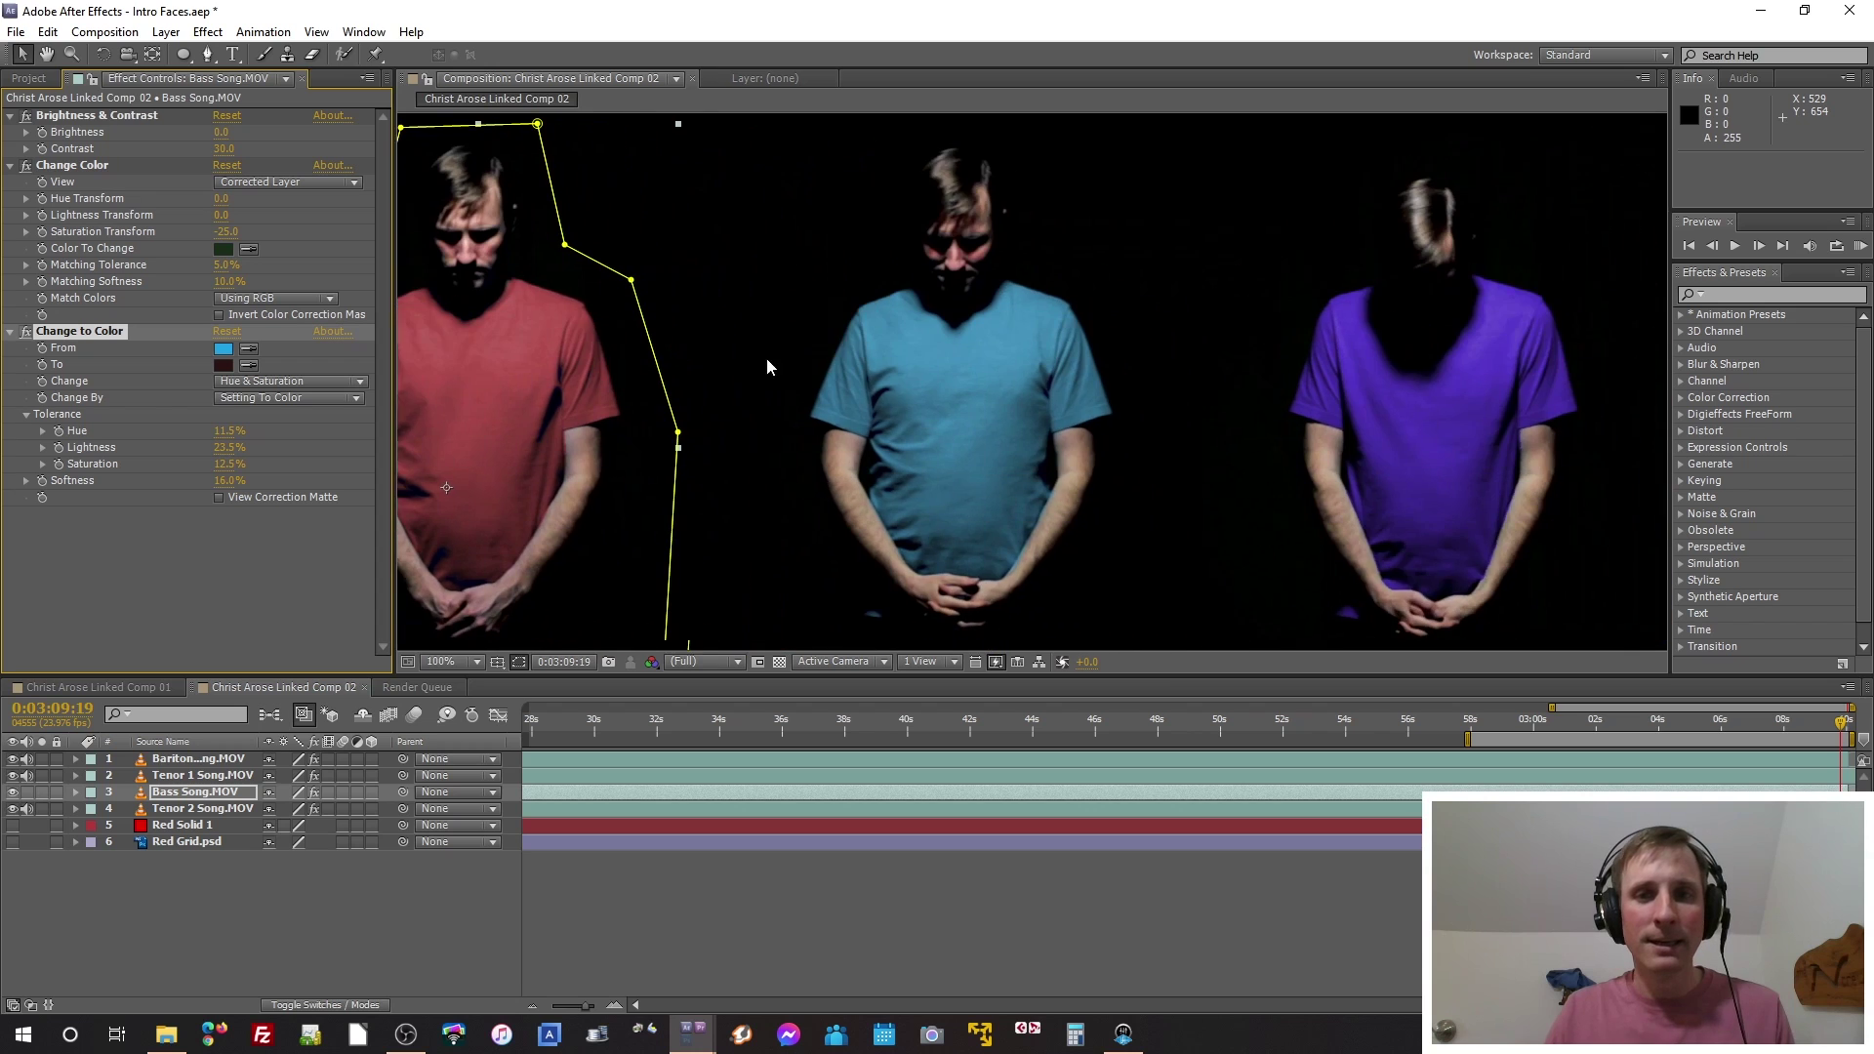
scroll(771, 366, down, 2)
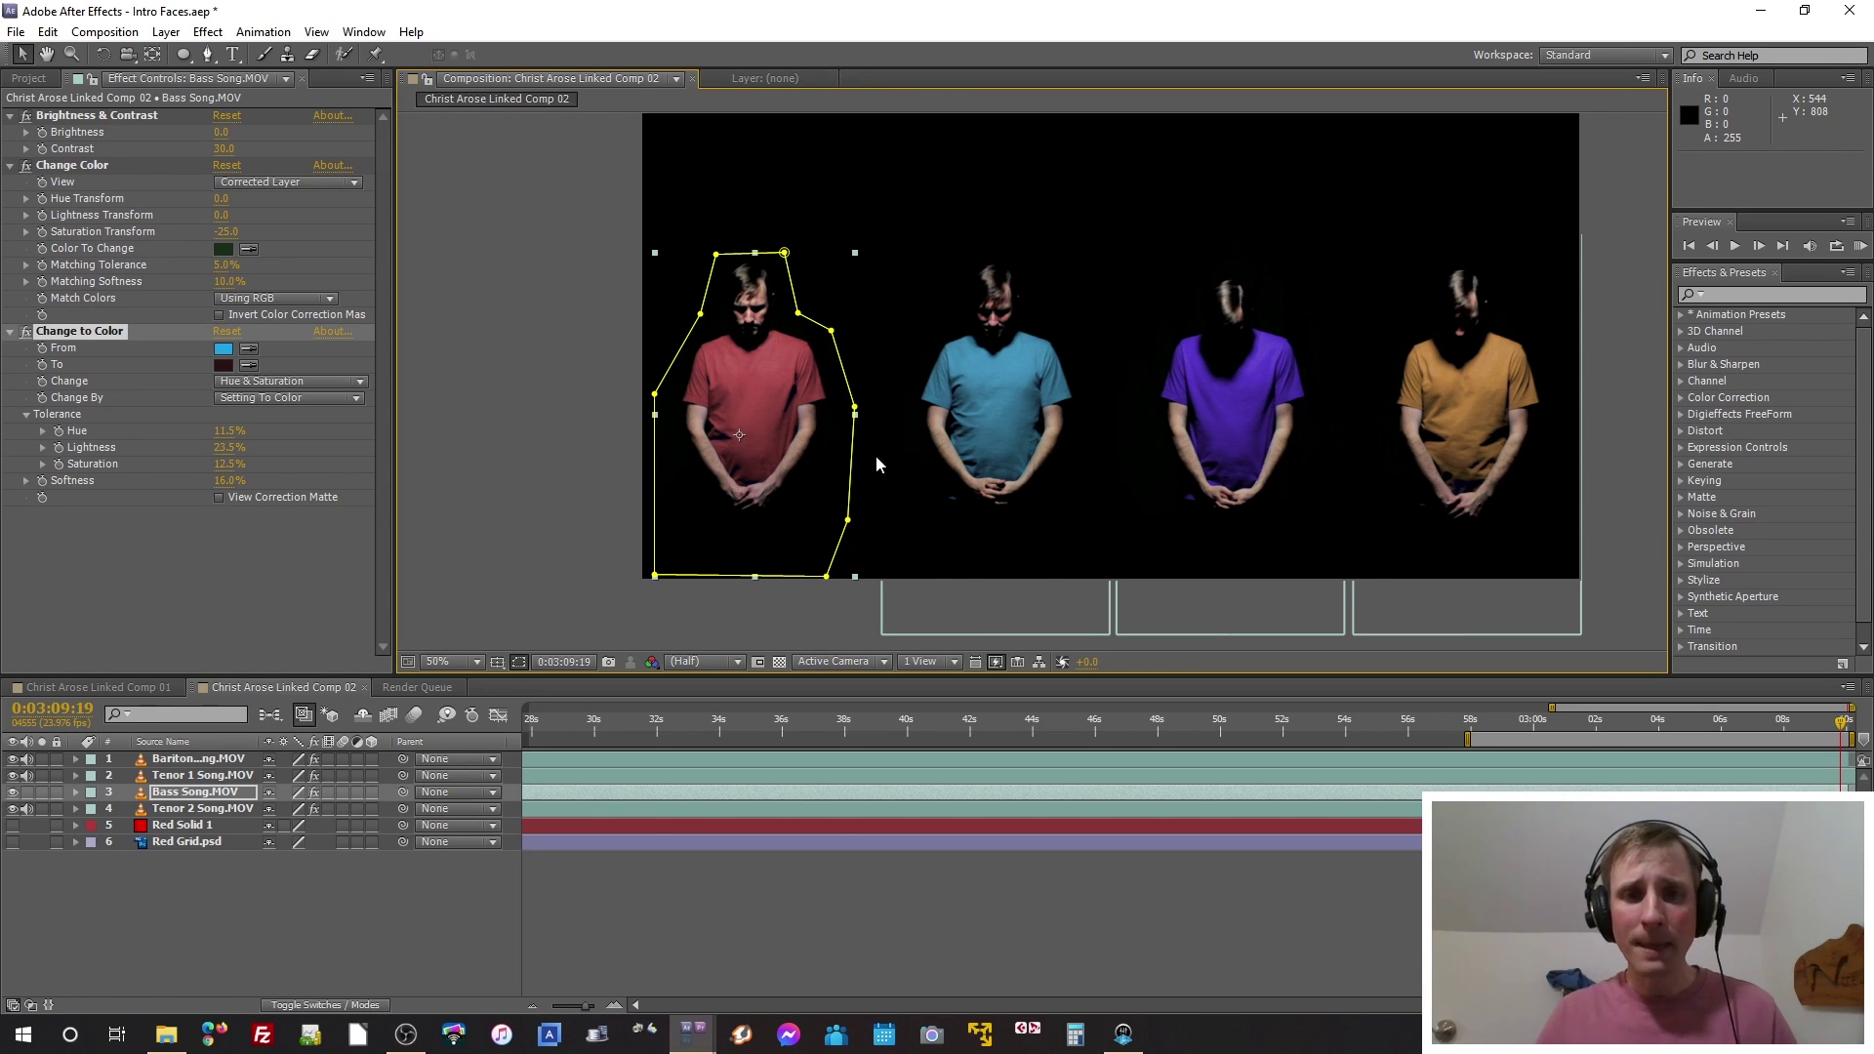
key(period)
key(comma)
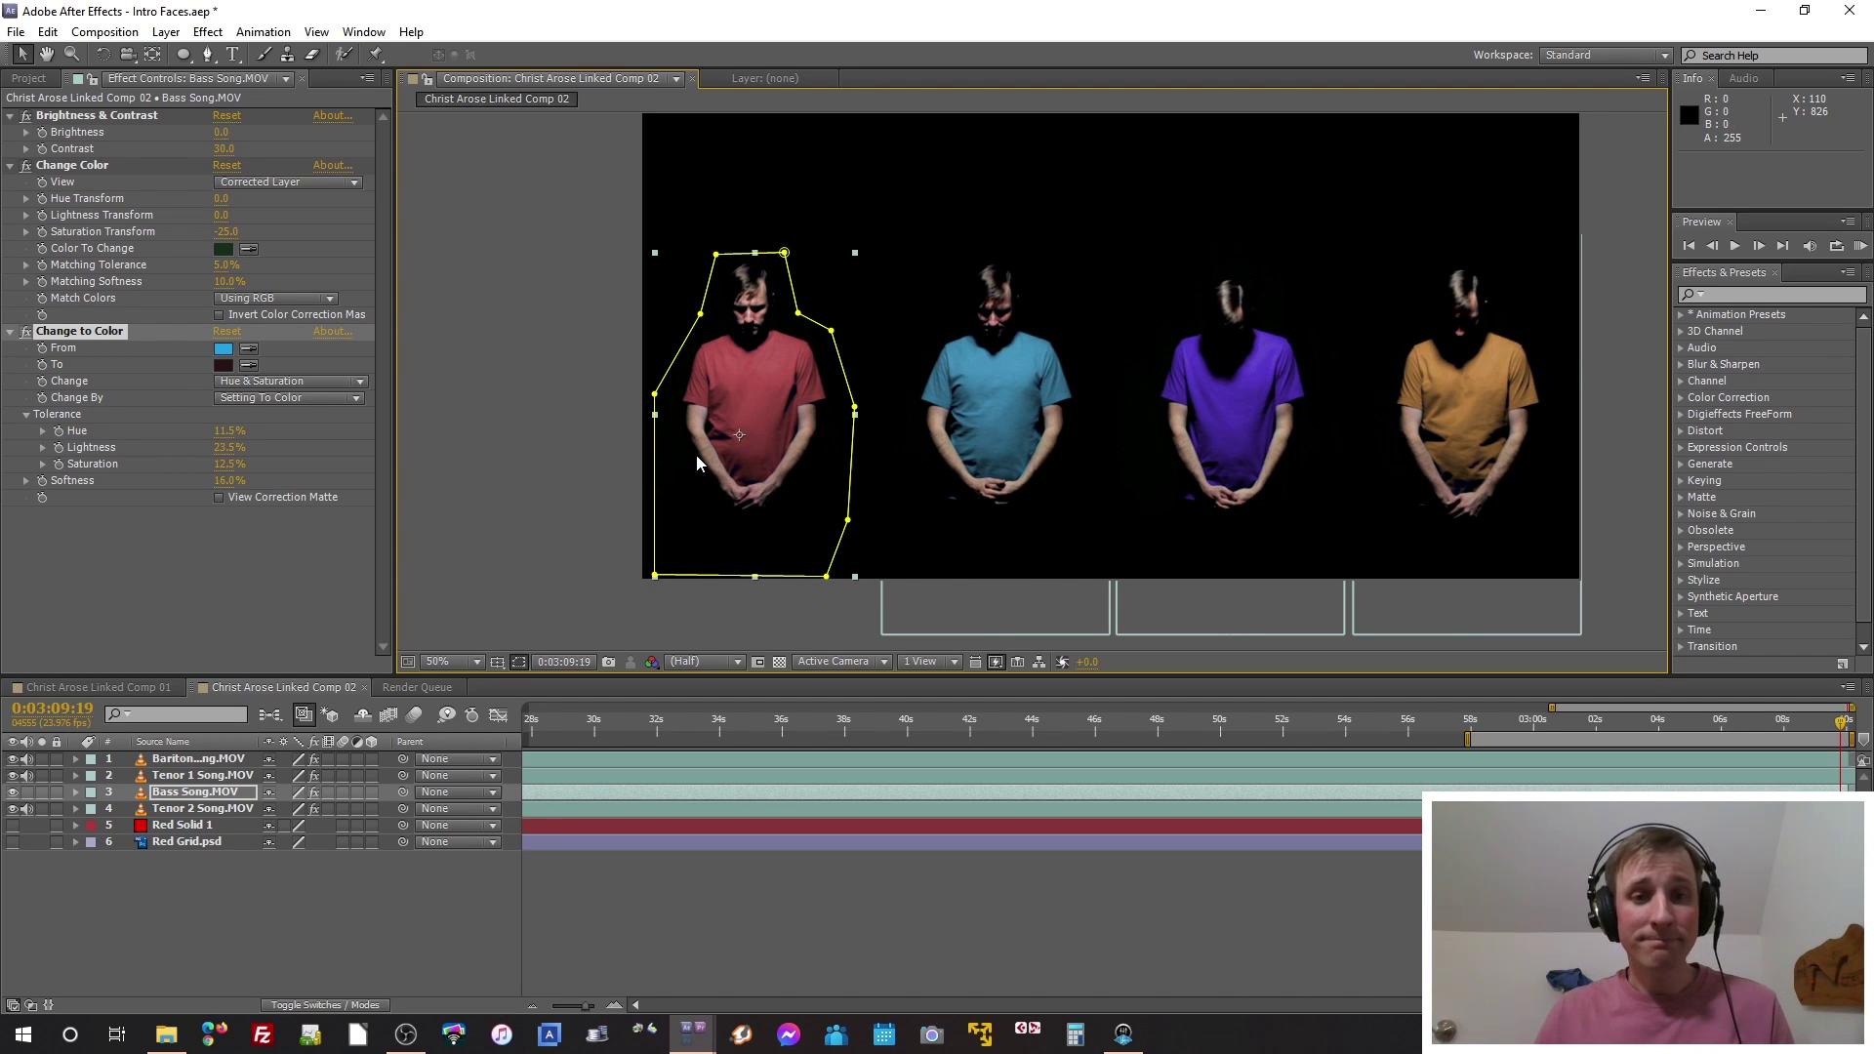
Step: Switch to Premiere Pro and open the Christ Arose sequence to view the recolored singers with the lyrics
key(alt+Tab)
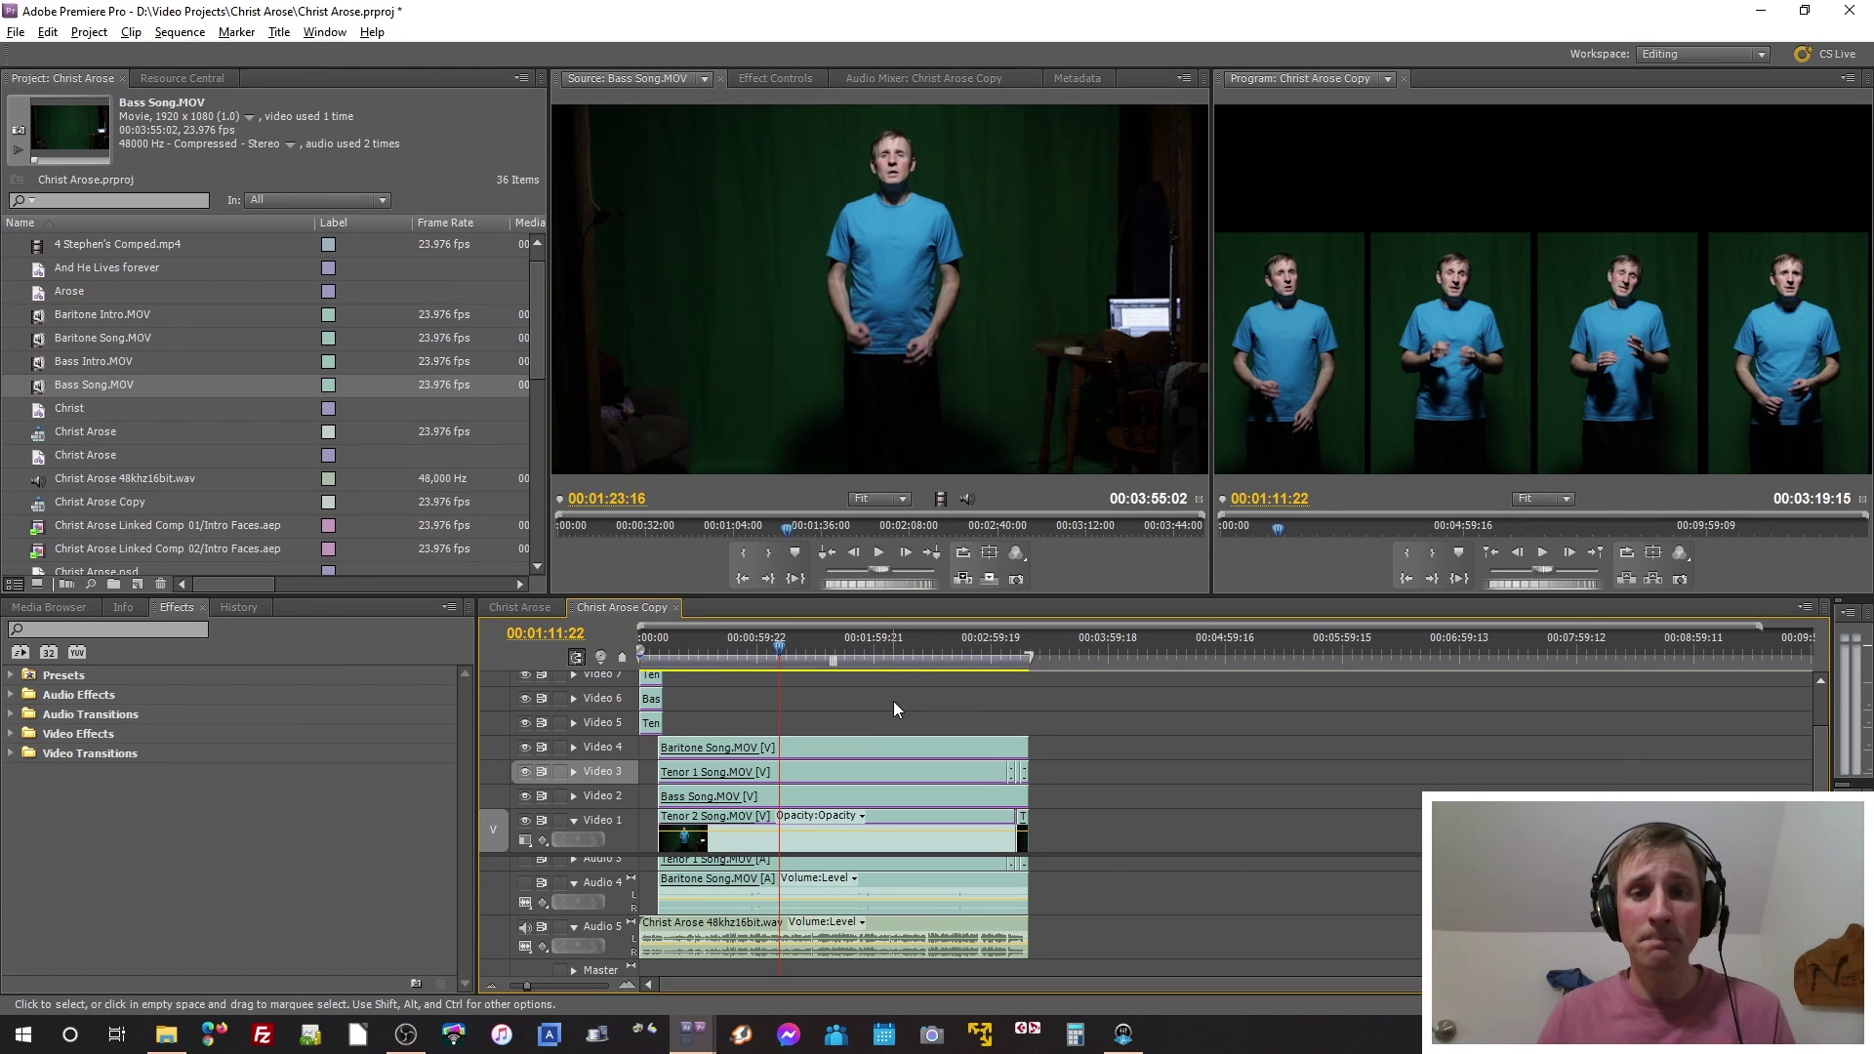
click(526, 607)
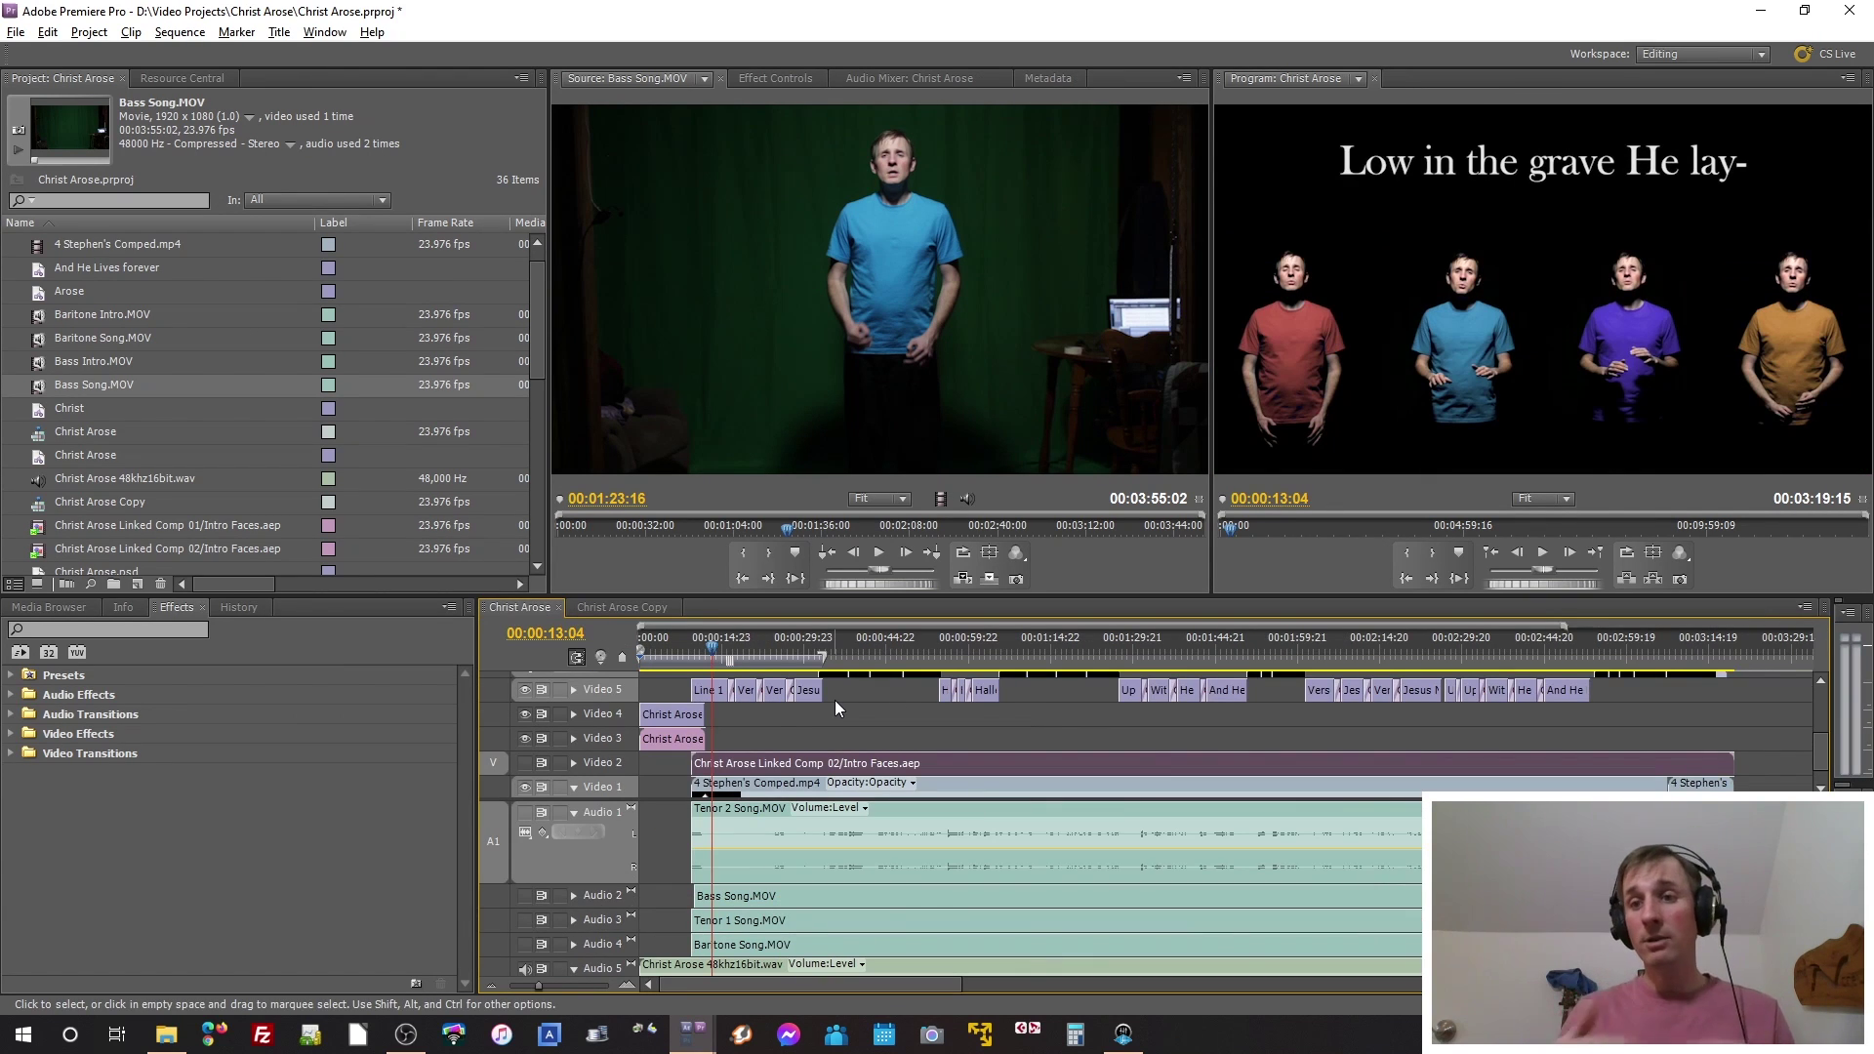